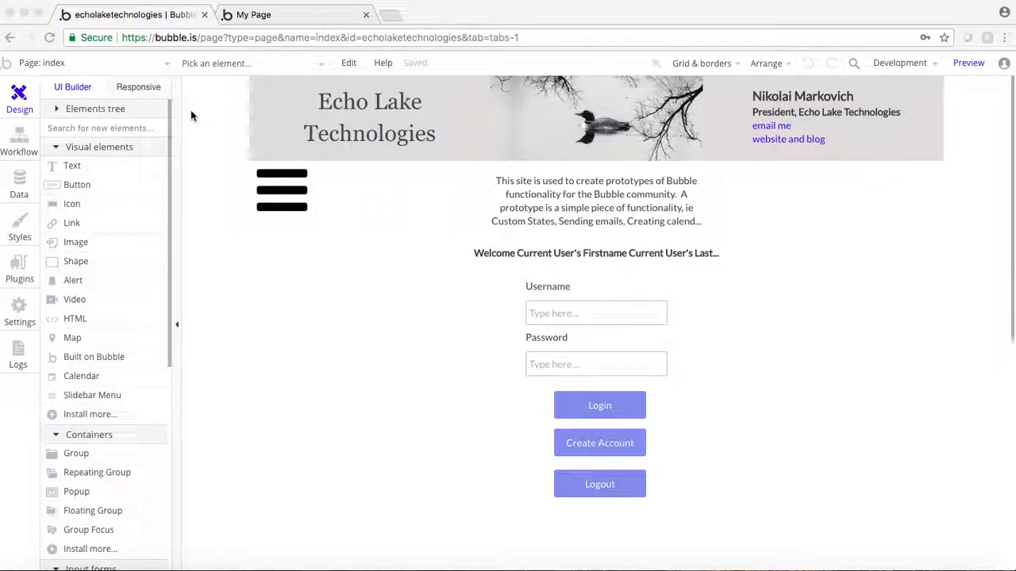
# Open the contact_list page in the editor
pyautogui.click(52, 65)
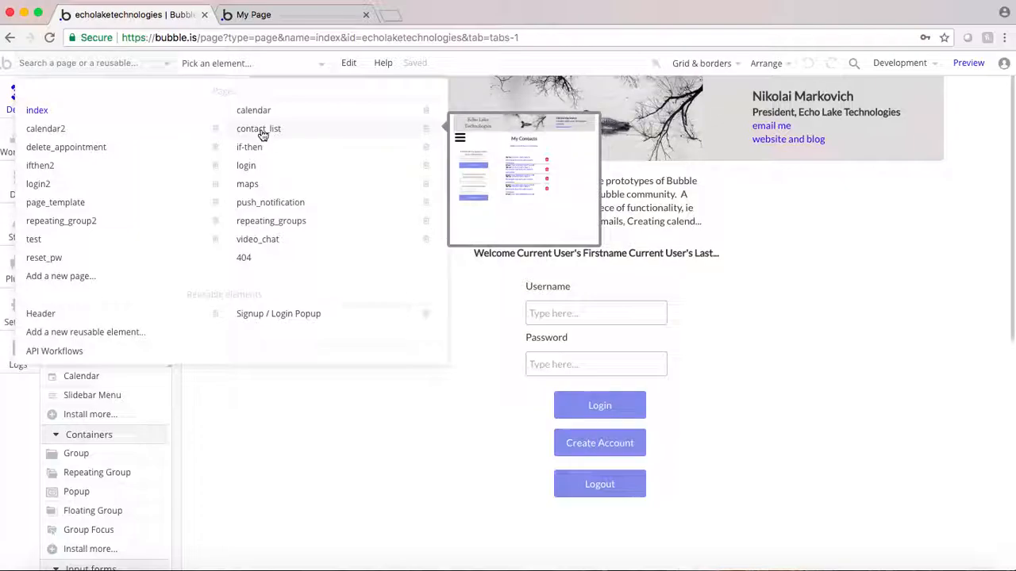
pyautogui.click(261, 134)
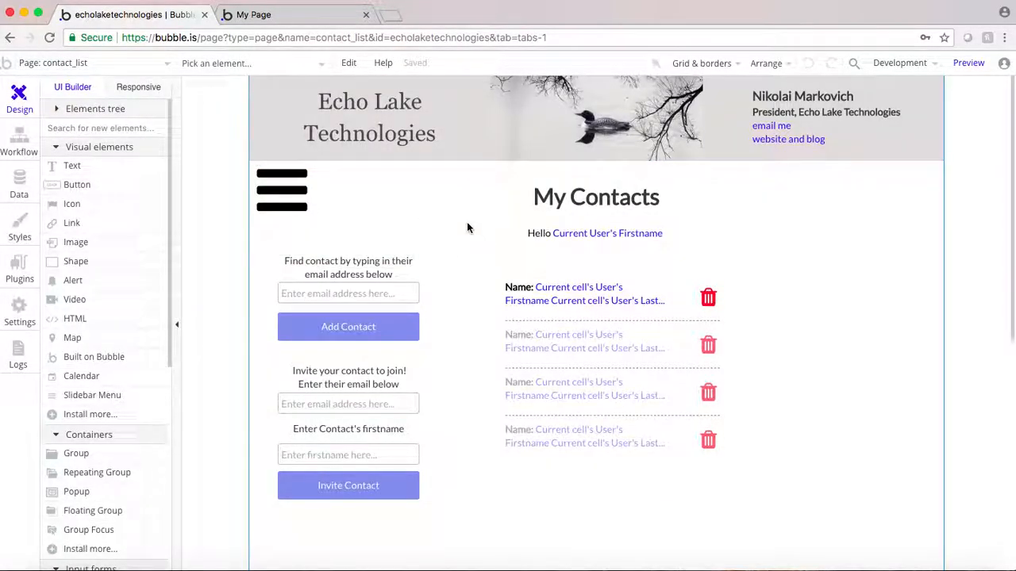
pyautogui.scroll(-1, 466, 228)
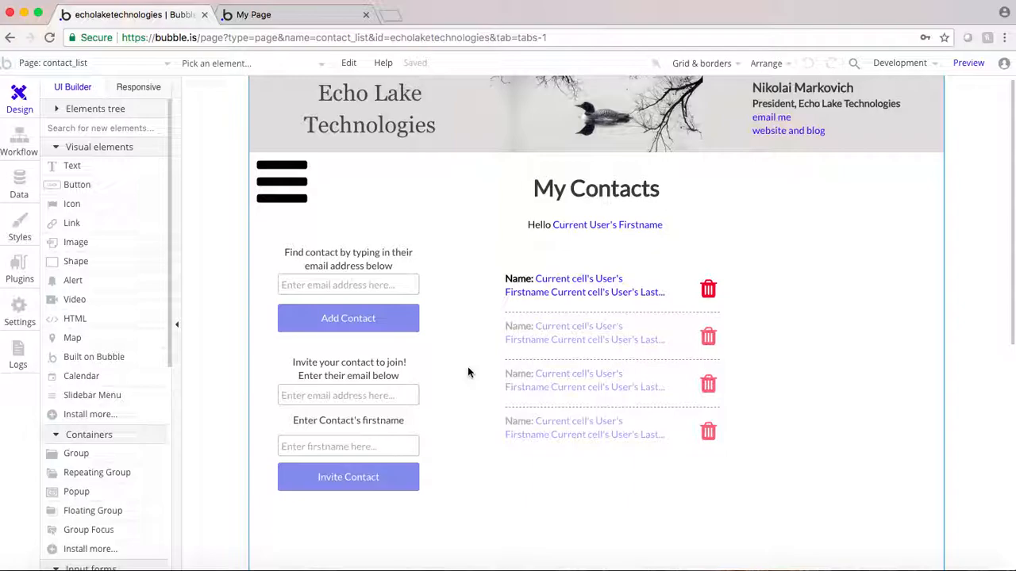
# Inspect the properties of the Find contact text, the email input beneath it and the Add Contact button
pyautogui.click(326, 266)
pyautogui.doubleClick(327, 265)
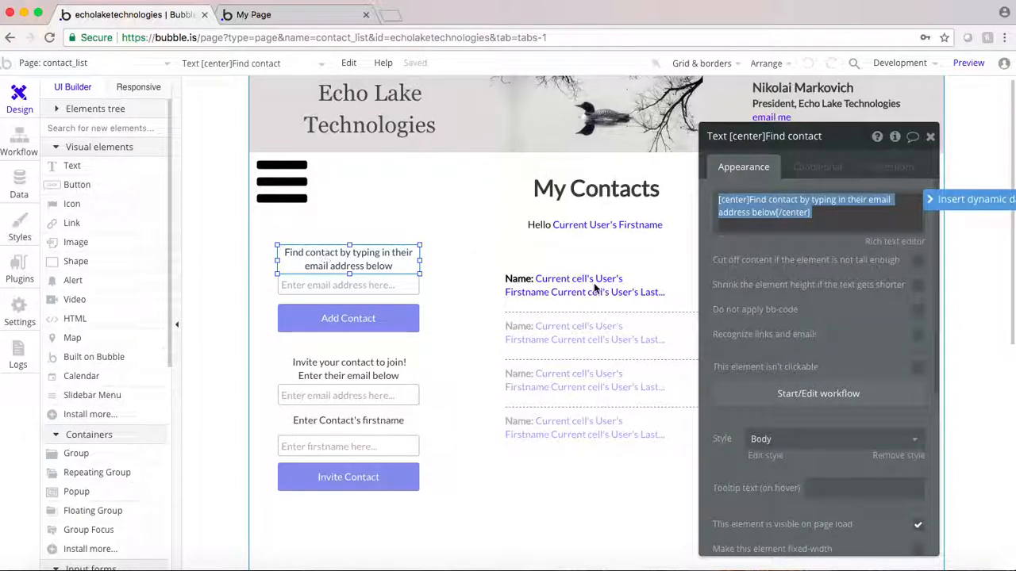
pyautogui.moveTo(785, 279); pyautogui.dragTo(719, 261)
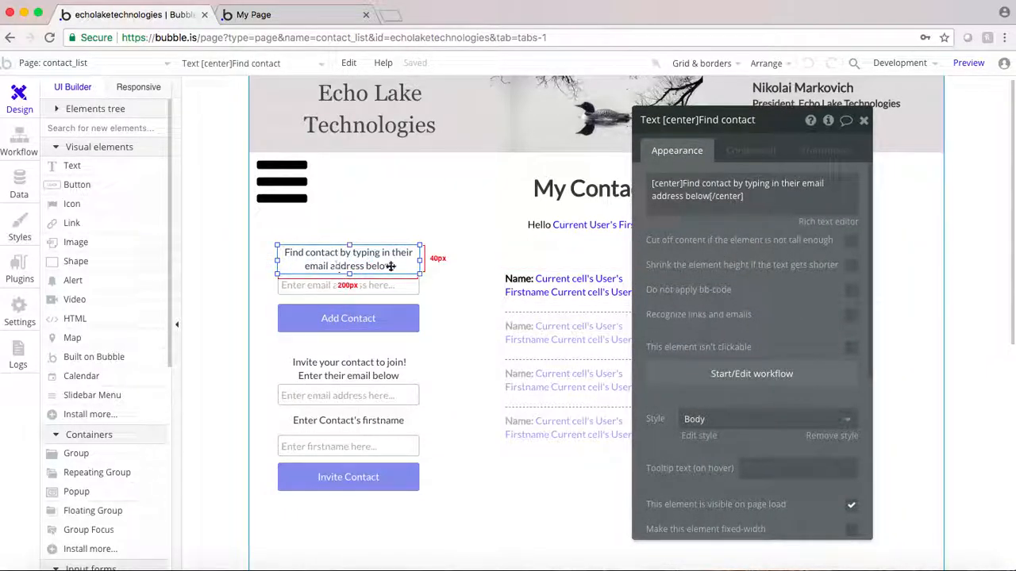
pyautogui.click(316, 289)
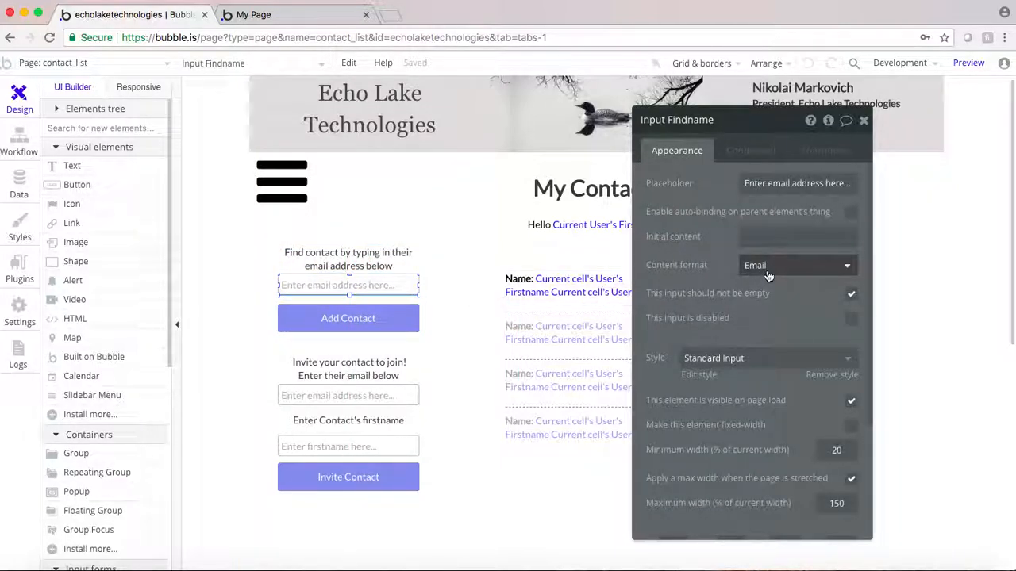
pyautogui.click(363, 321)
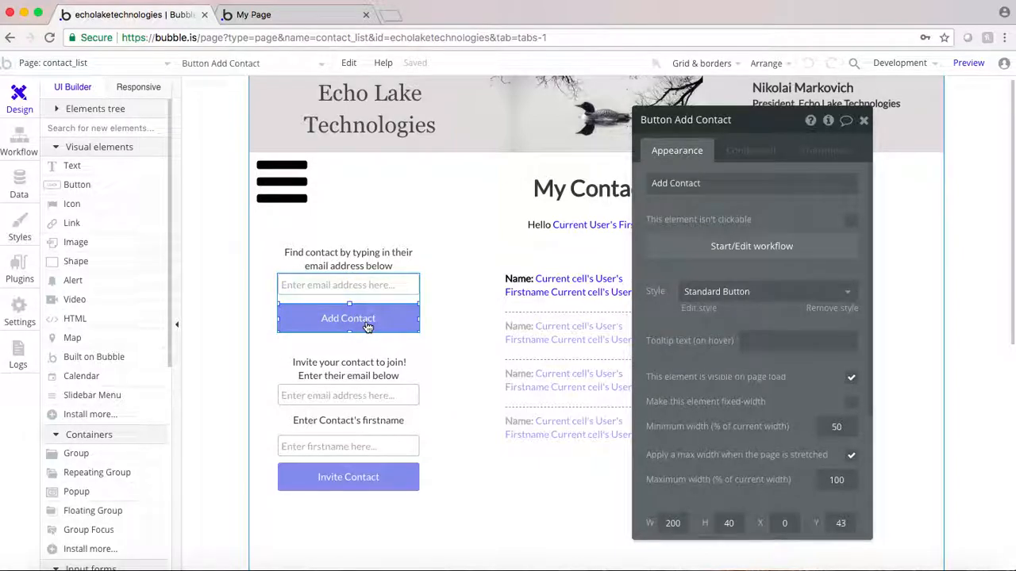
# Inspect the Group Add Contact container together with the Findname input and Add Contact button inside it
pyautogui.click(311, 299)
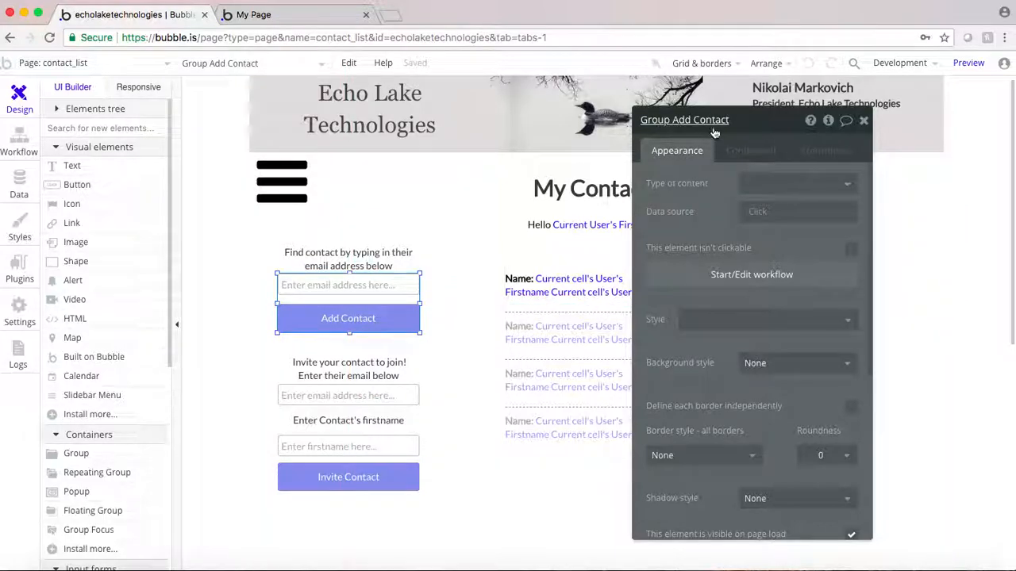
pyautogui.click(337, 321)
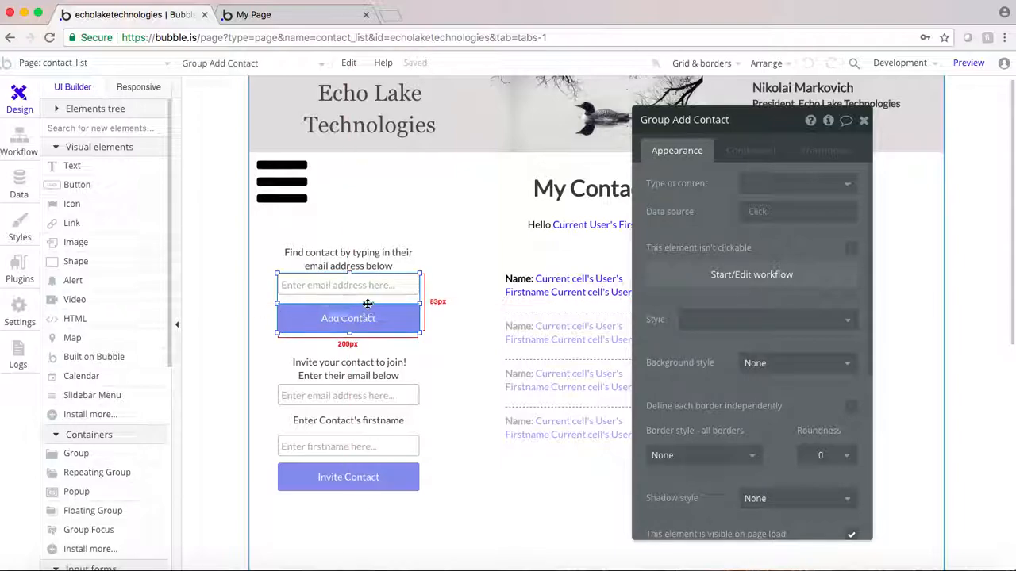
pyautogui.click(322, 287)
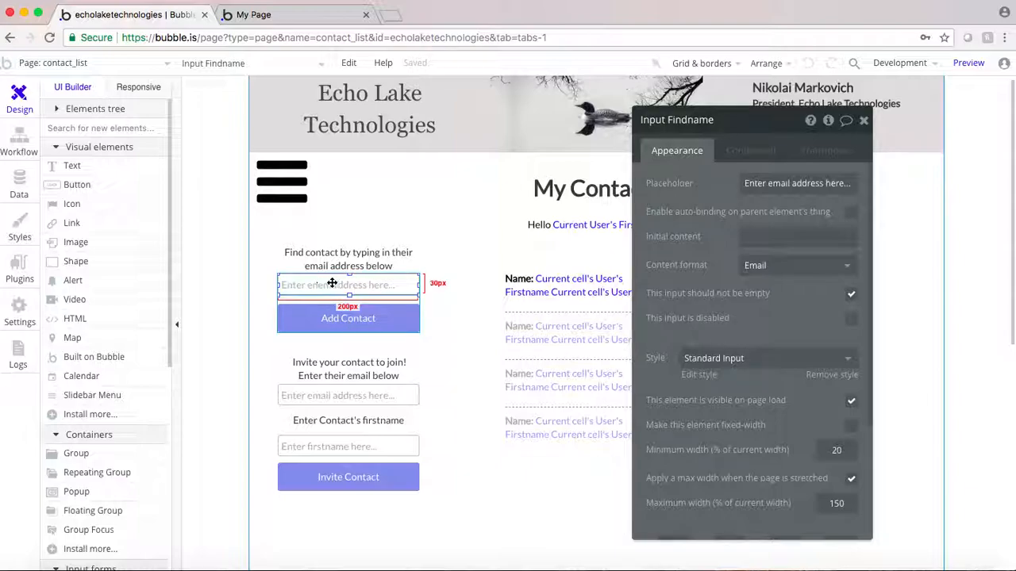
pyautogui.click(329, 324)
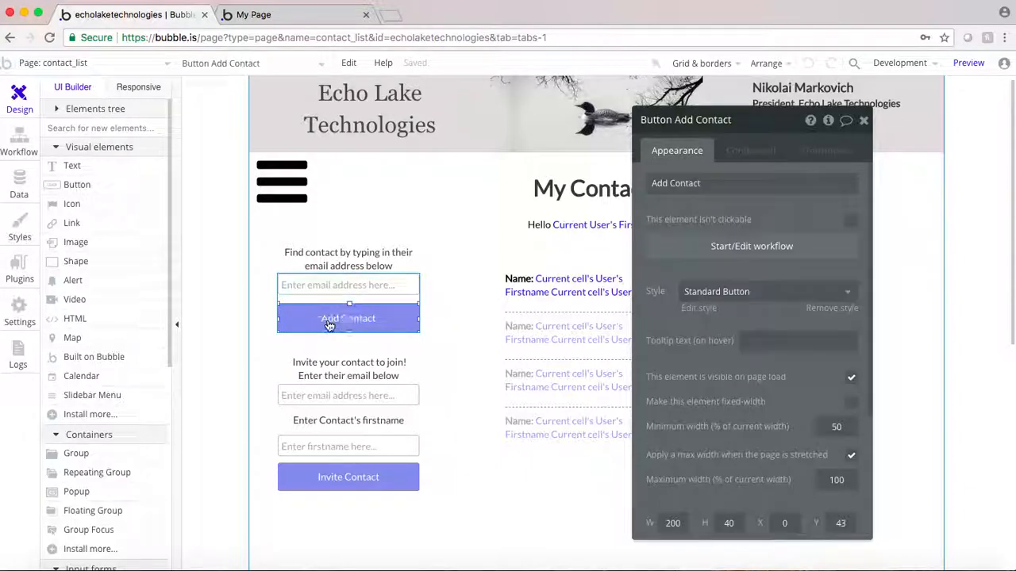
# Open the Add Contact button's workflow and show the settings of its Step 1 Show message action
pyautogui.click(714, 243)
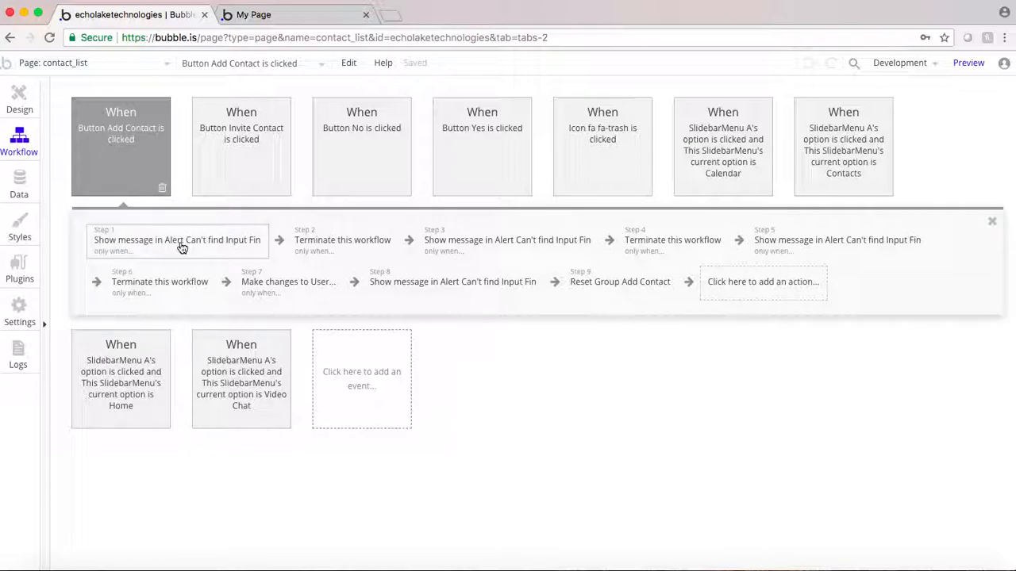
pyautogui.moveTo(181, 248)
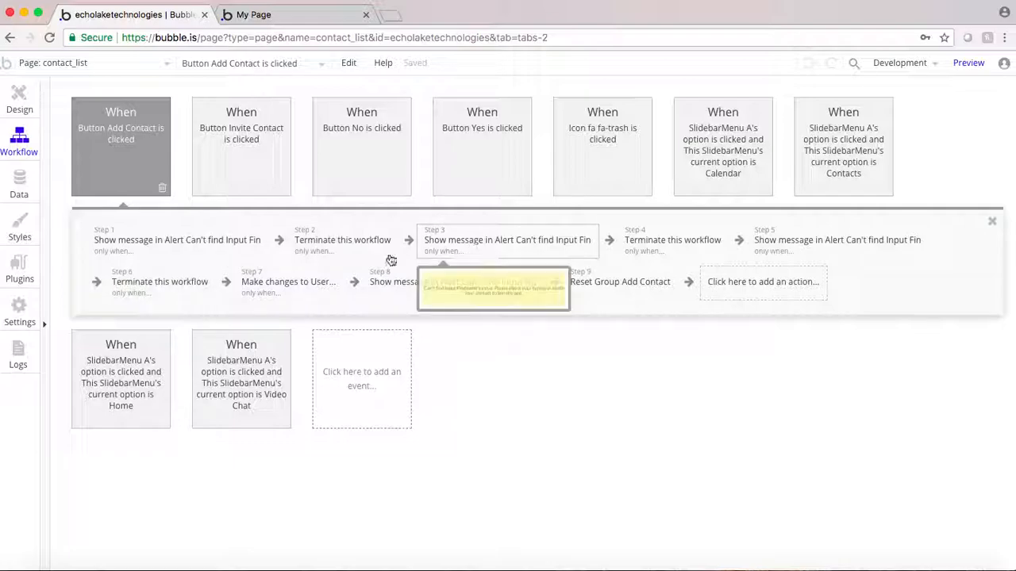
pyautogui.click(136, 247)
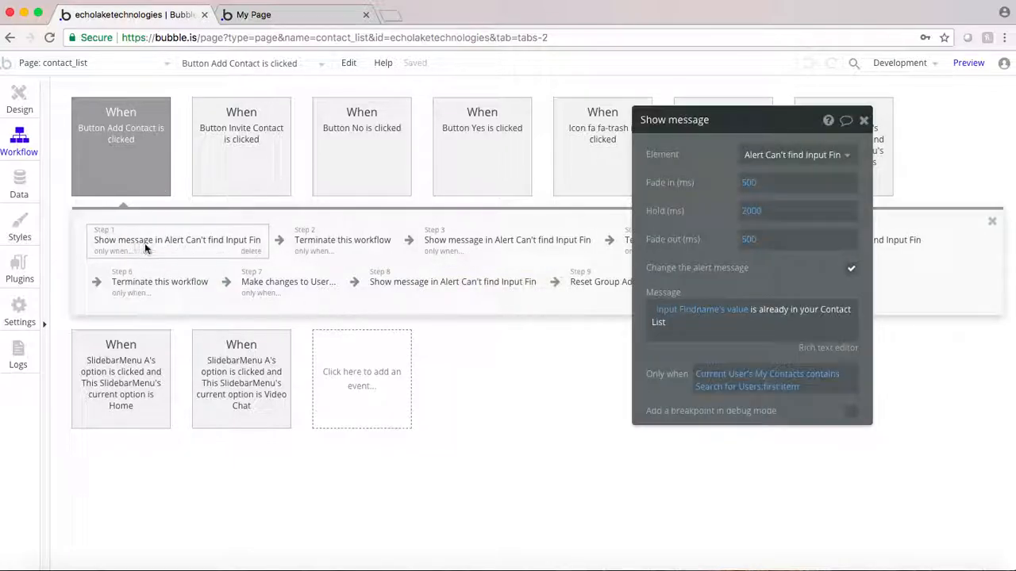
# Reveal the hidden Alert Can't find Input Fin element on the page design and examine its message and properties
pyautogui.click(17, 101)
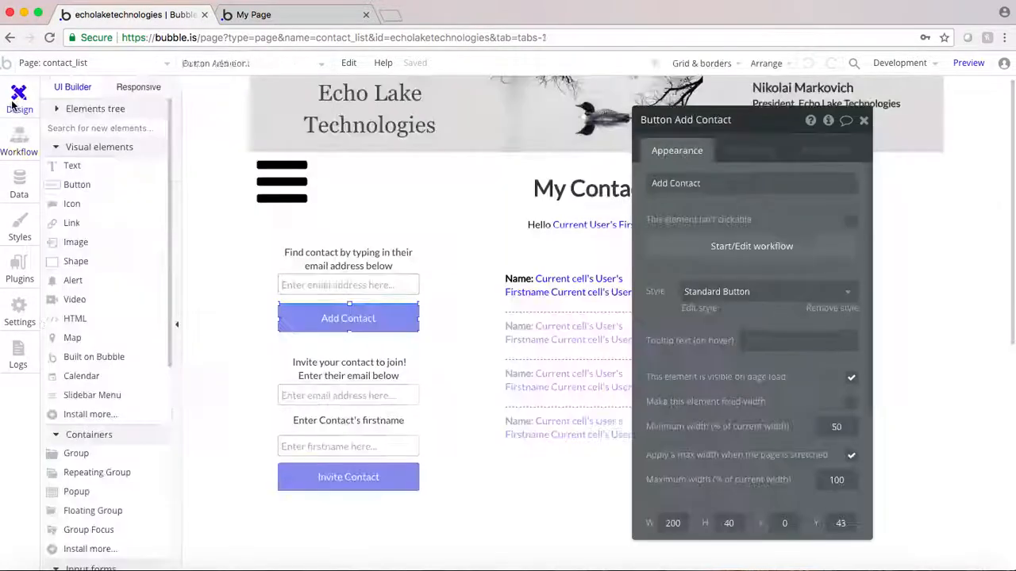
pyautogui.click(57, 109)
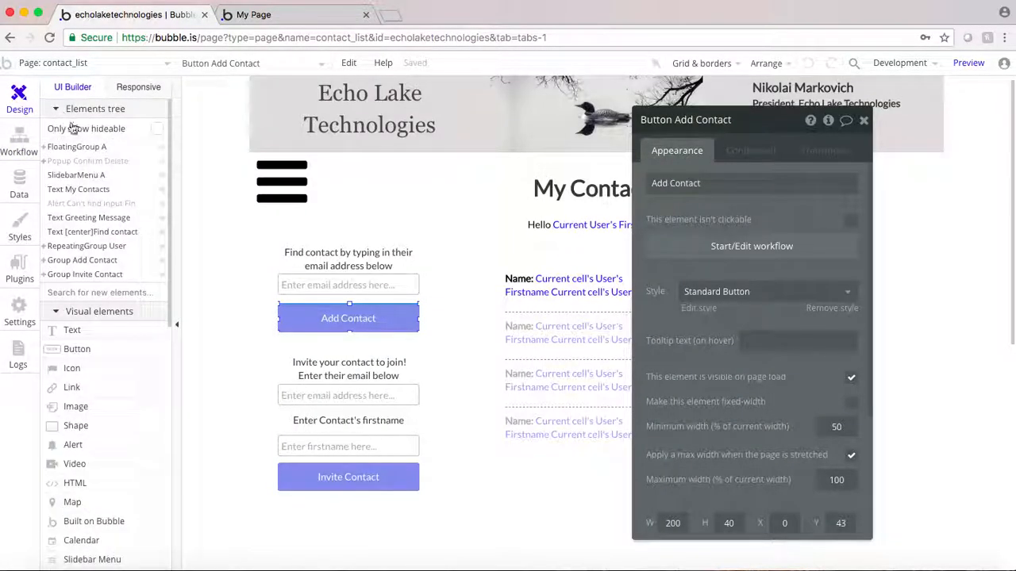
pyautogui.click(89, 204)
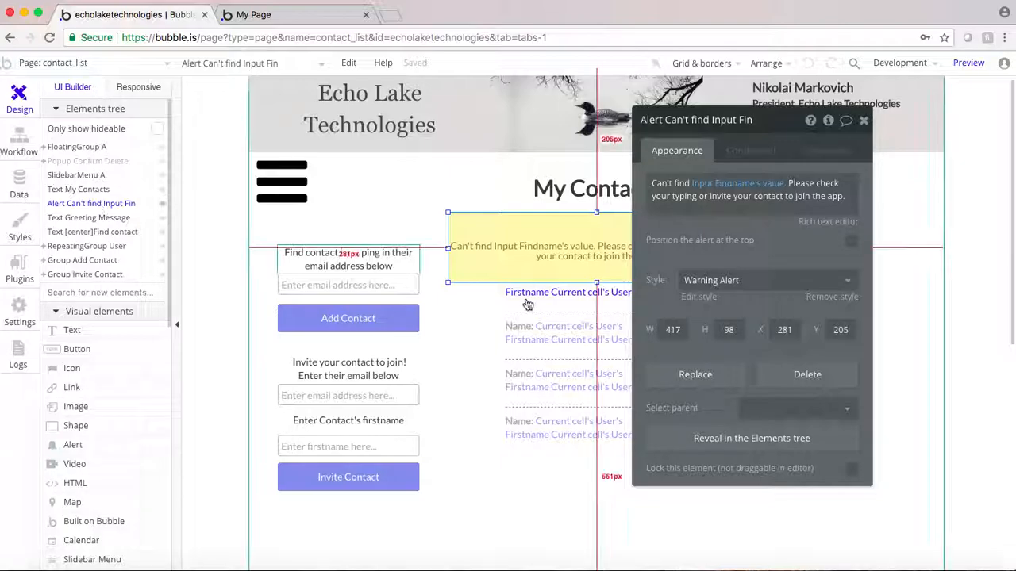
pyautogui.moveTo(669, 236); pyautogui.dragTo(795, 260)
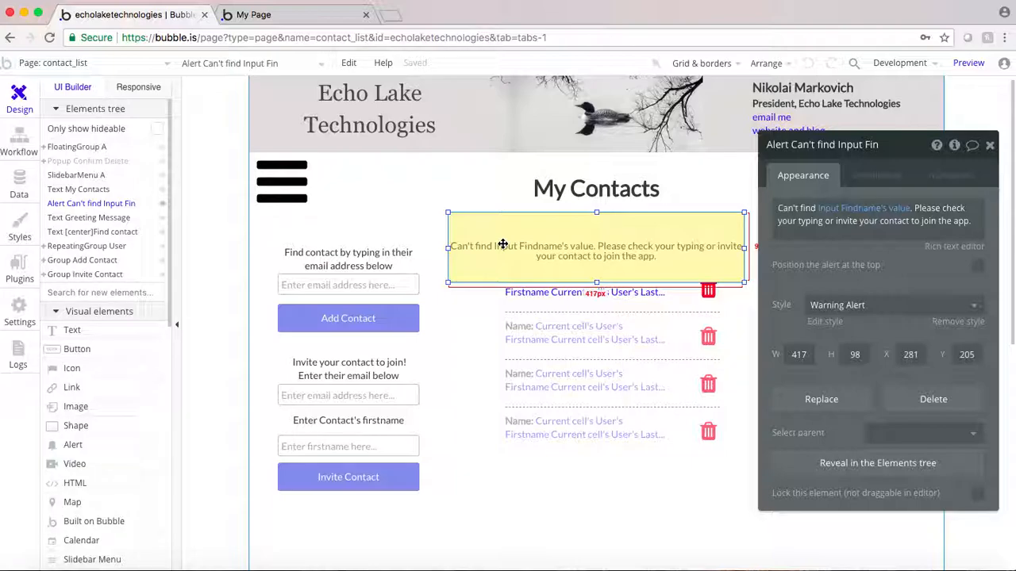
# Compare the Step 1 Show message action's custom message with the alert element's default text on the page design
pyautogui.click(19, 142)
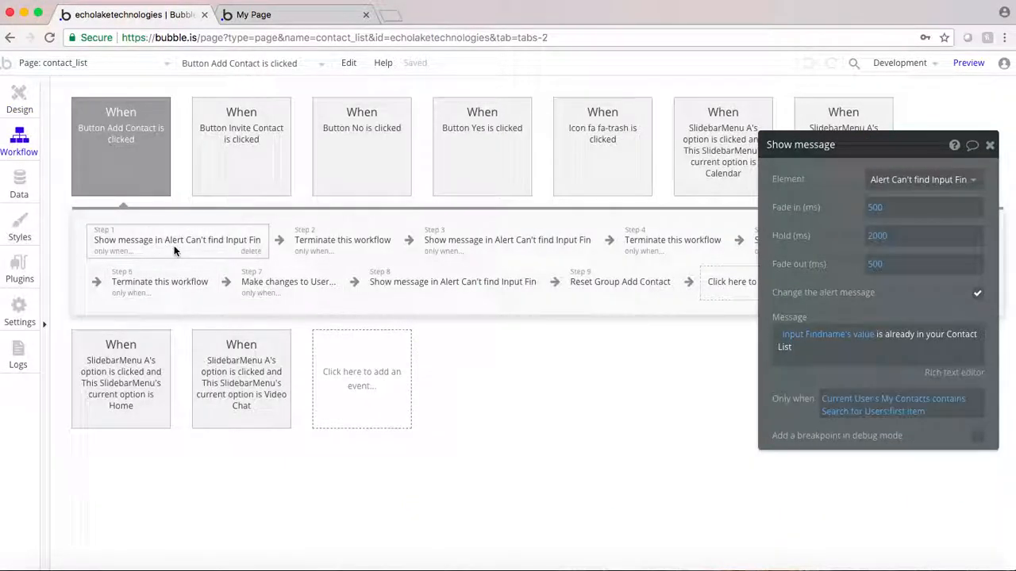
pyautogui.moveTo(833, 225); pyautogui.dragTo(461, 211)
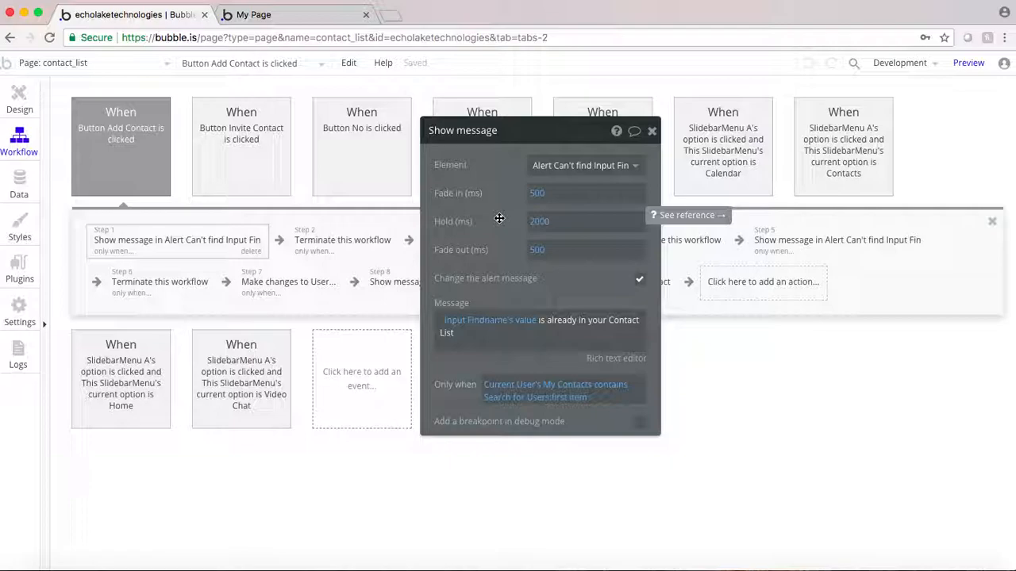
pyautogui.moveTo(499, 218); pyautogui.dragTo(584, 199)
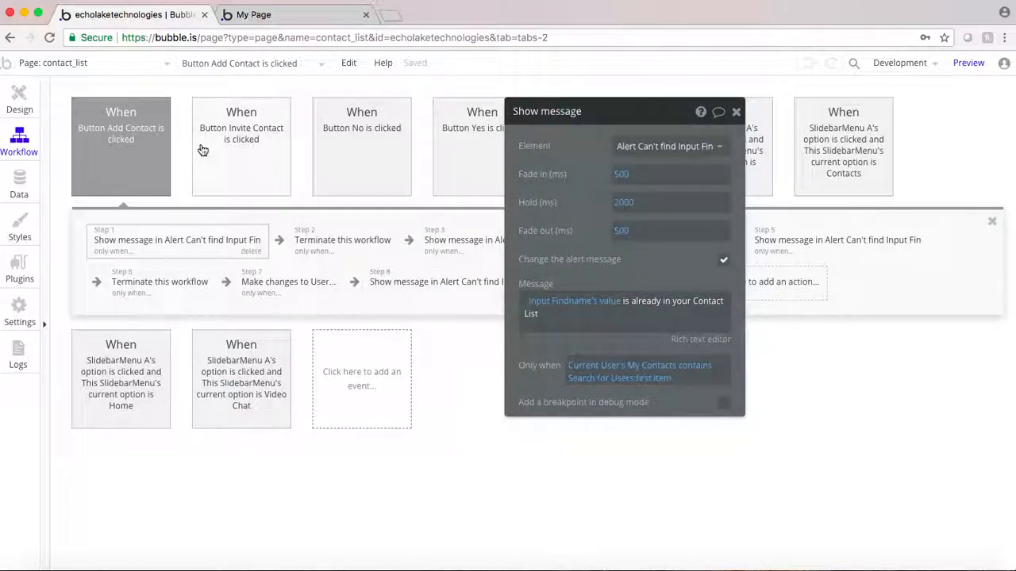
pyautogui.click(19, 102)
pyautogui.moveTo(532, 227); pyautogui.dragTo(786, 253)
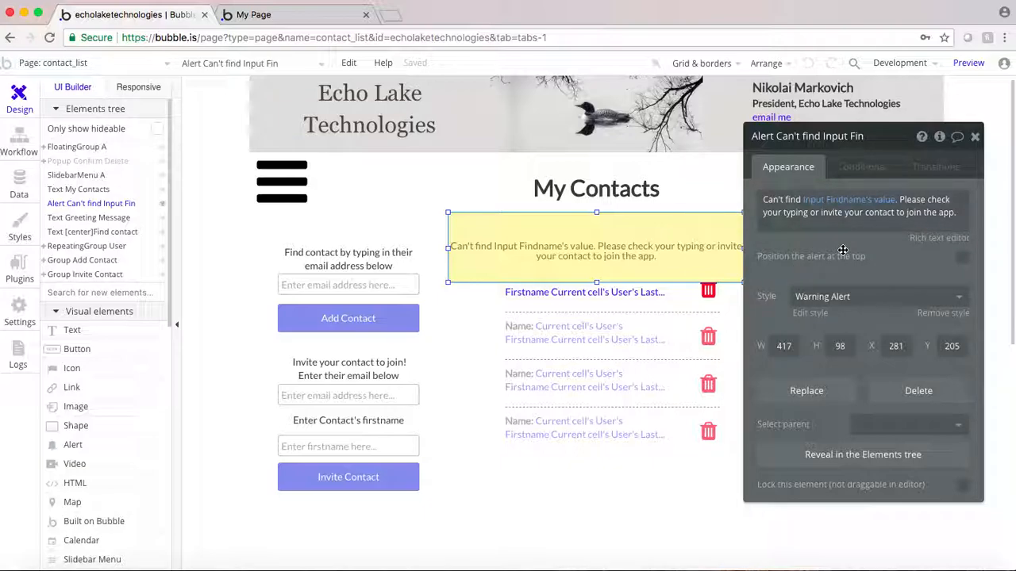
# In the Add Contact workflow, switch Step 1's alert message change off and back on
pyautogui.click(19, 143)
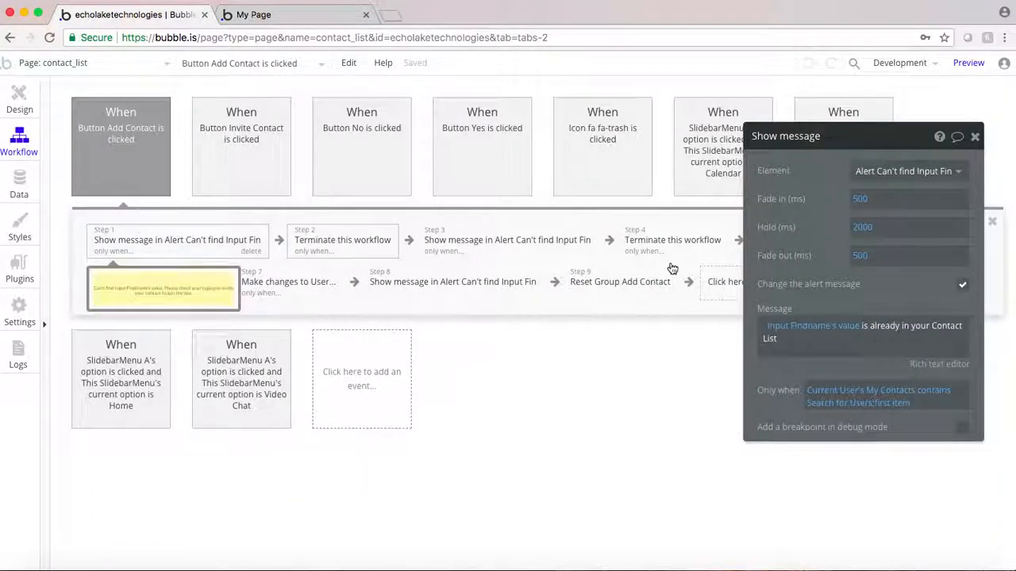
pyautogui.moveTo(810, 253); pyautogui.dragTo(741, 232)
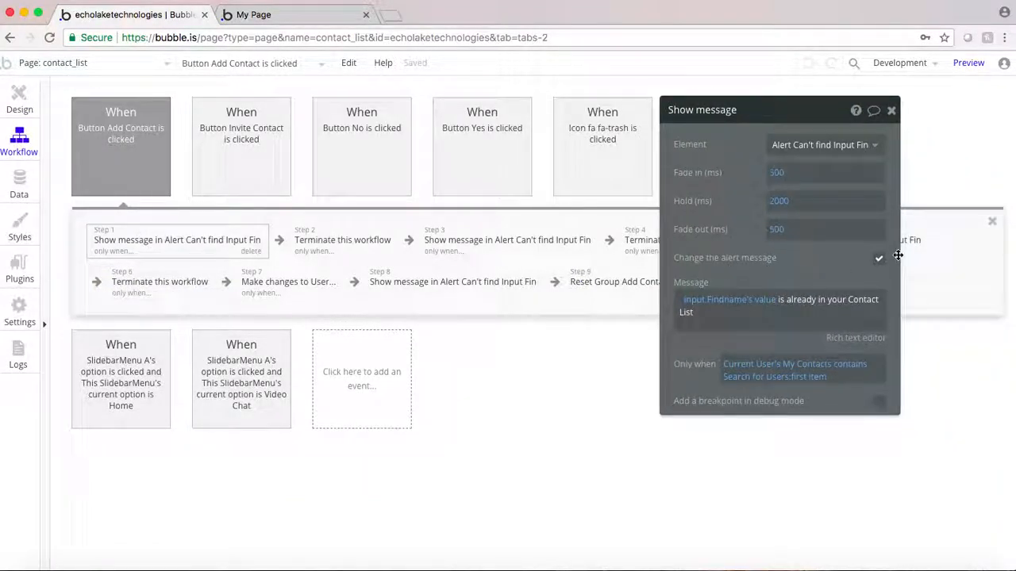
pyautogui.click(881, 261)
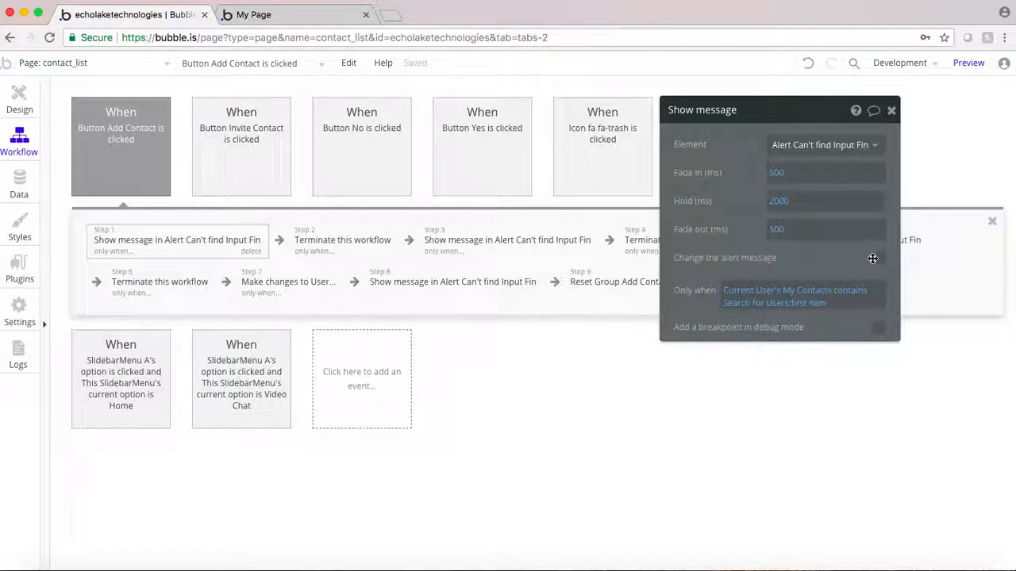
pyautogui.click(878, 258)
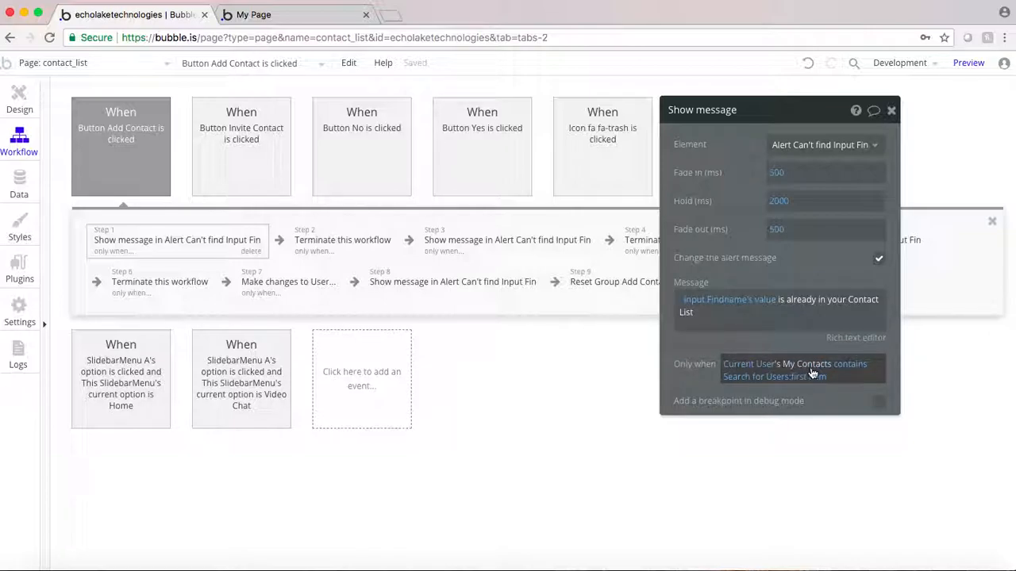
# Inspect the Search for Users expression in Step 1's Only when condition and close it
pyautogui.click(742, 380)
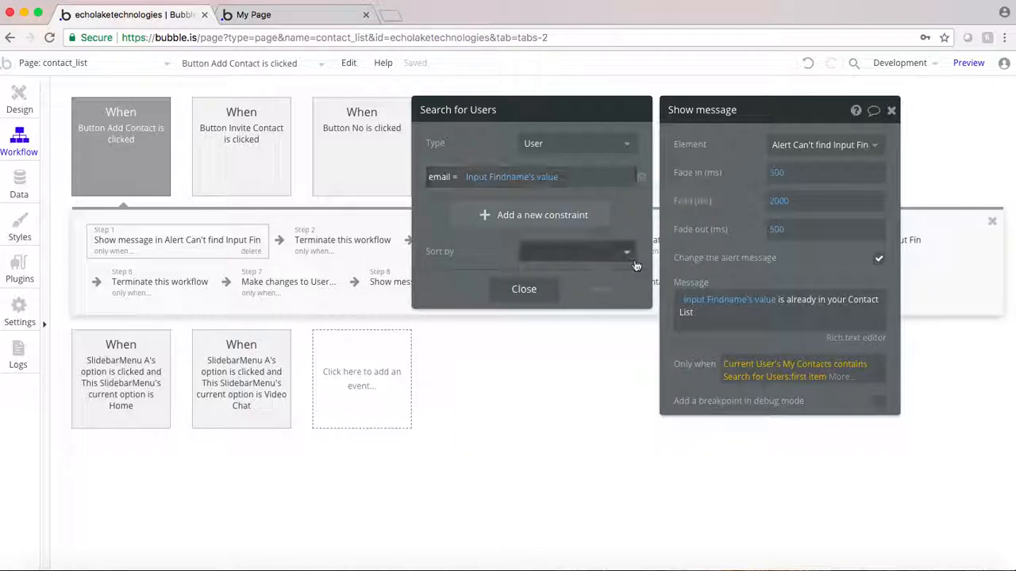
pyautogui.click(707, 361)
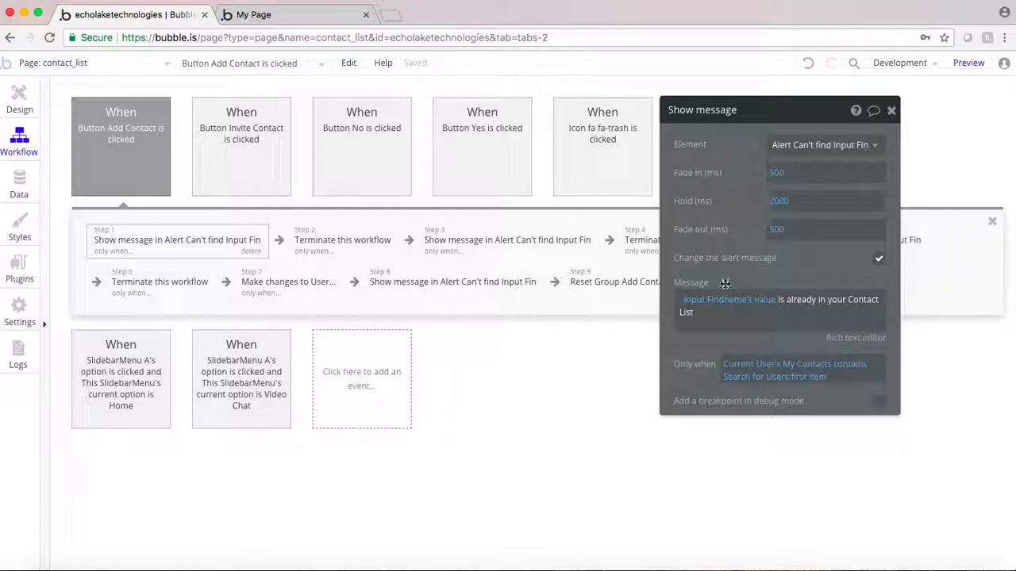
# Examine the My Contacts field of the User data type
pyautogui.click(19, 185)
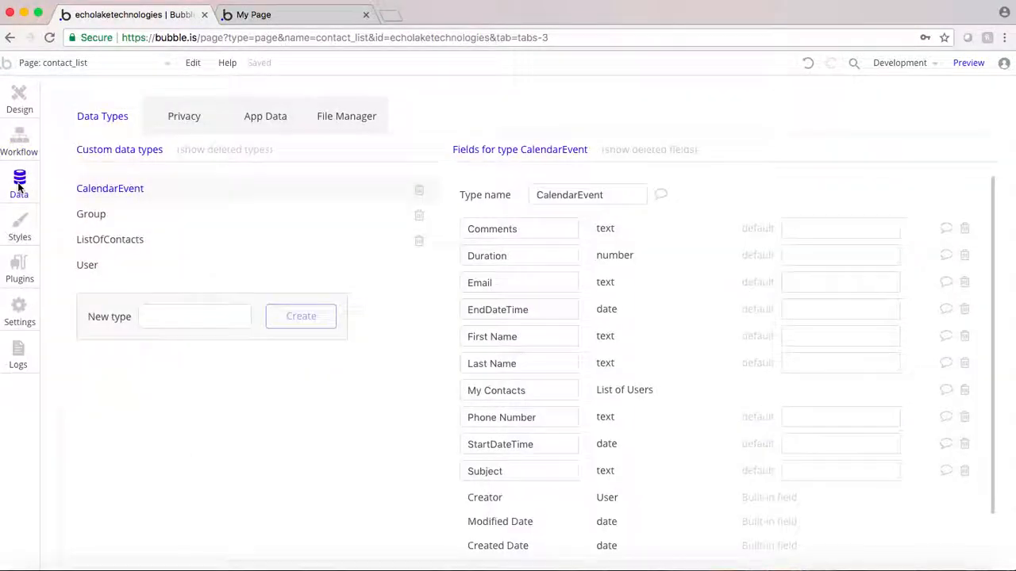
pyautogui.click(98, 268)
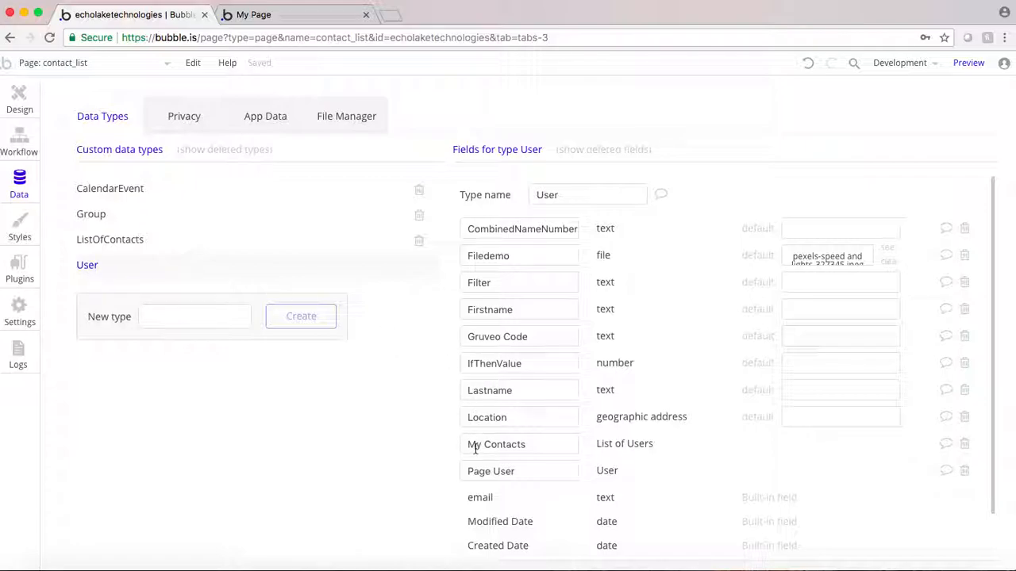
pyautogui.moveTo(466, 445); pyautogui.dragTo(544, 443)
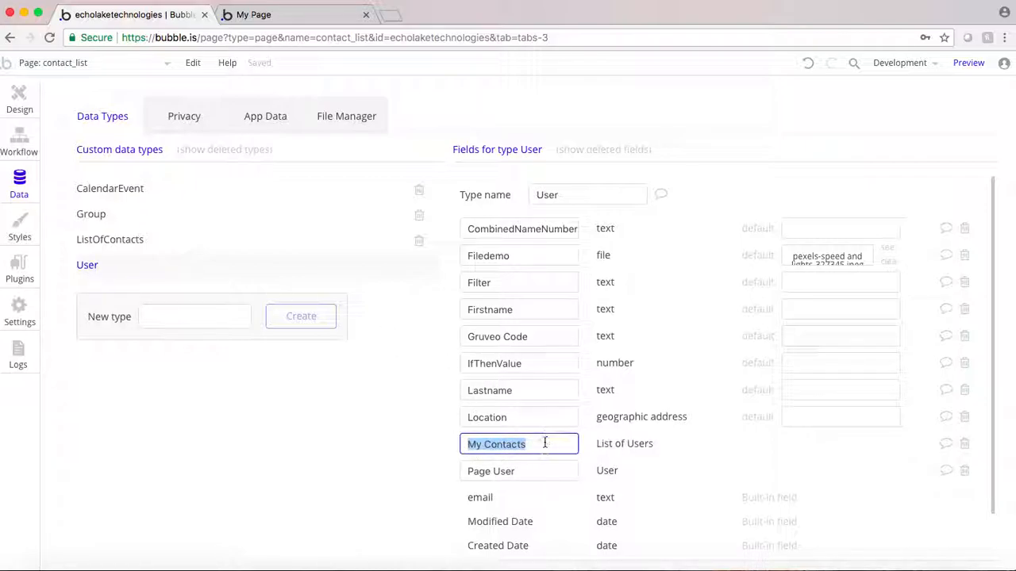
pyautogui.click(530, 451)
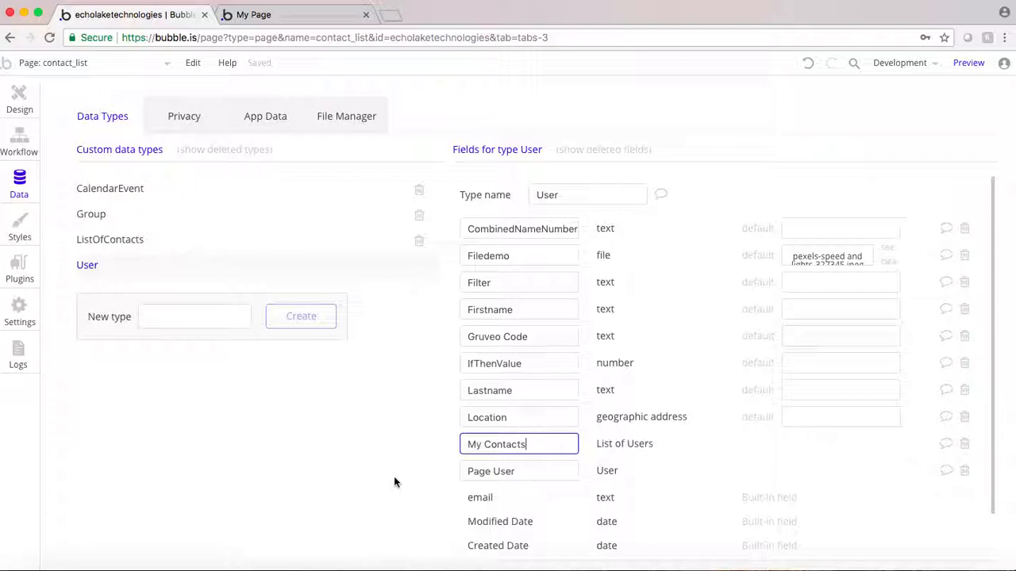
# Return to the Add Contact workflow and recheck the email constraint of the user search in Step 1's condition
pyautogui.click(19, 144)
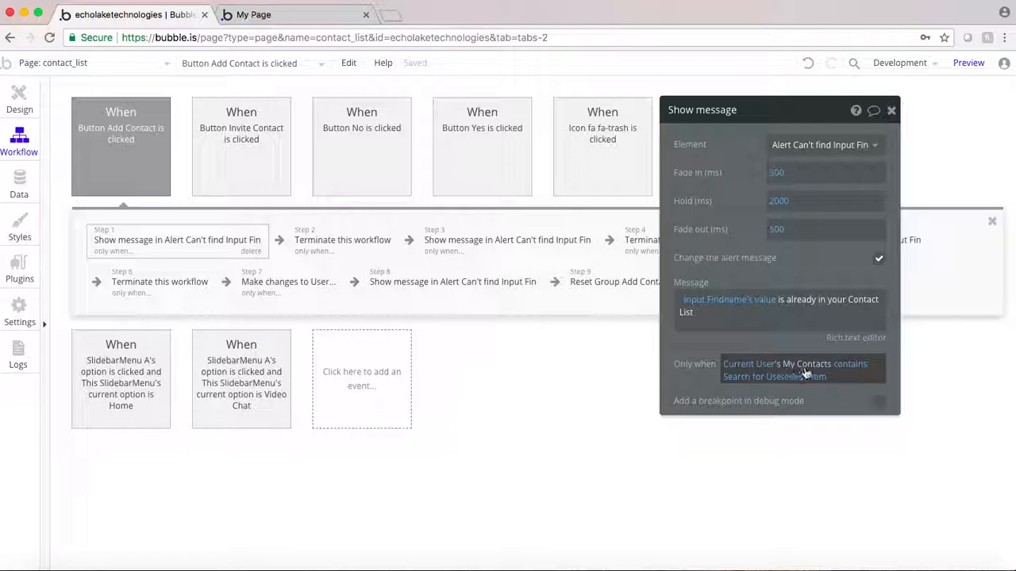
pyautogui.click(750, 378)
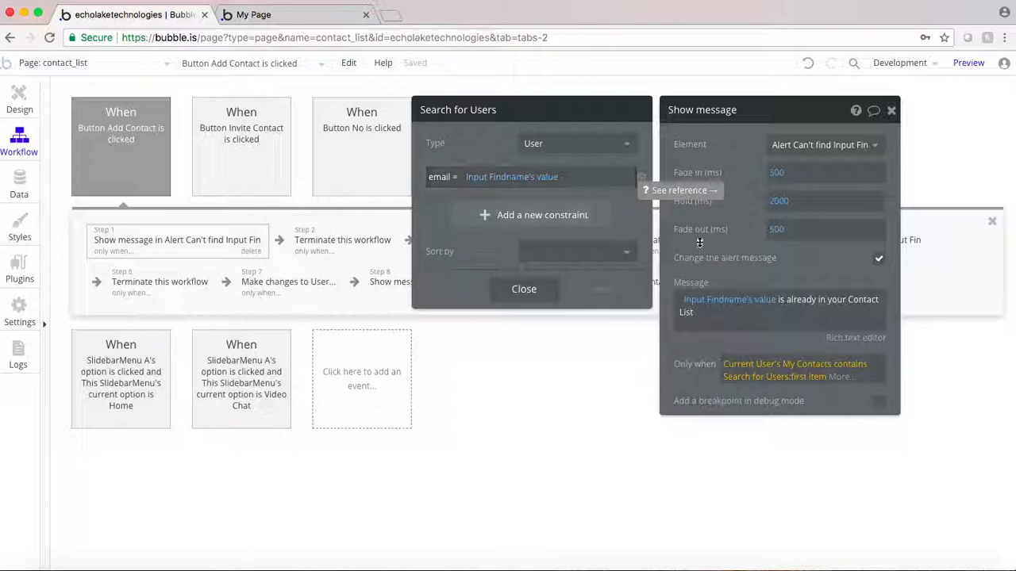
pyautogui.click(728, 244)
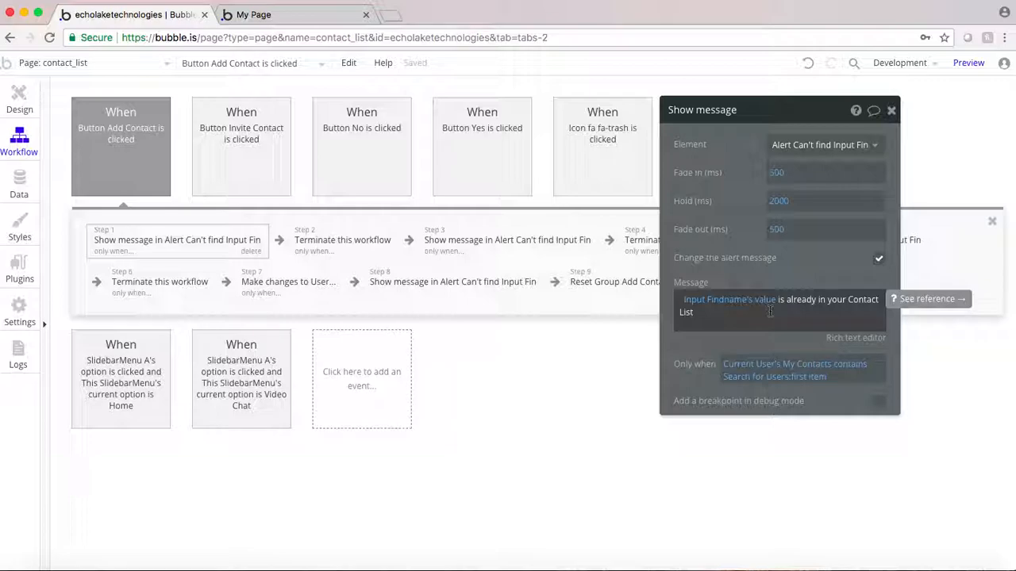
# Check Step 2's terminate condition and the properties of the Input Findname element it depends on, and return to the workflow
pyautogui.click(319, 244)
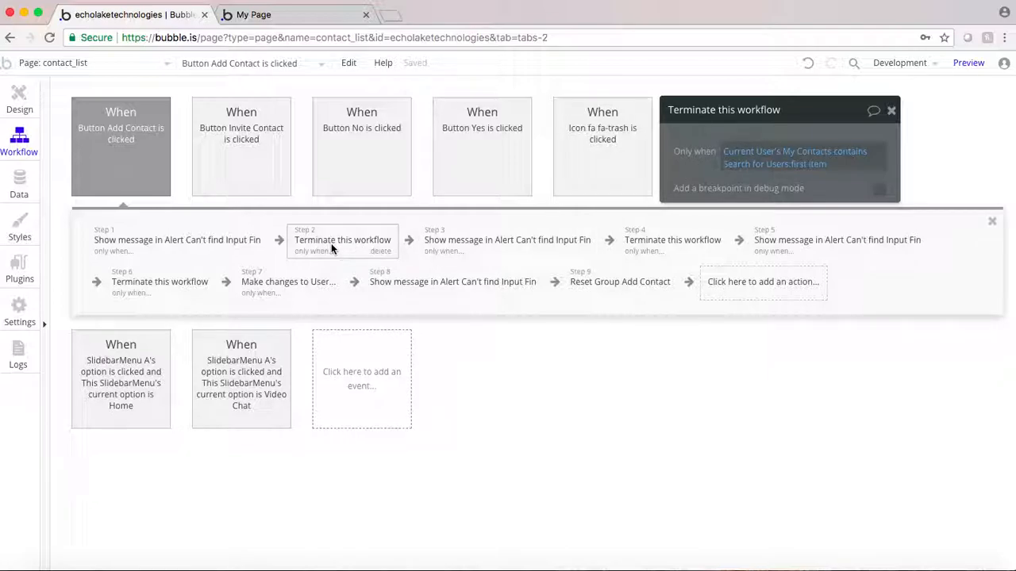
pyautogui.click(19, 101)
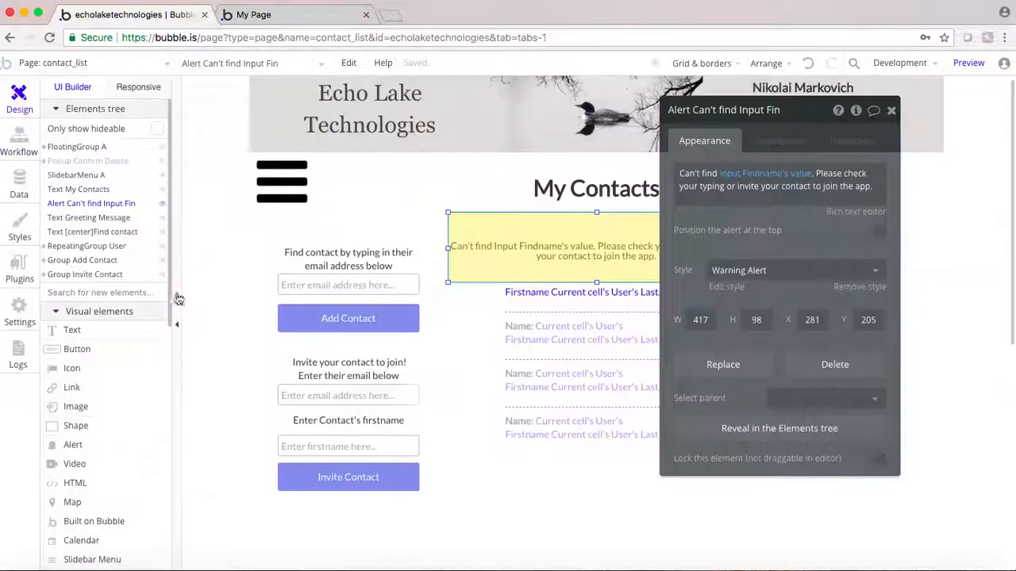
pyautogui.click(306, 287)
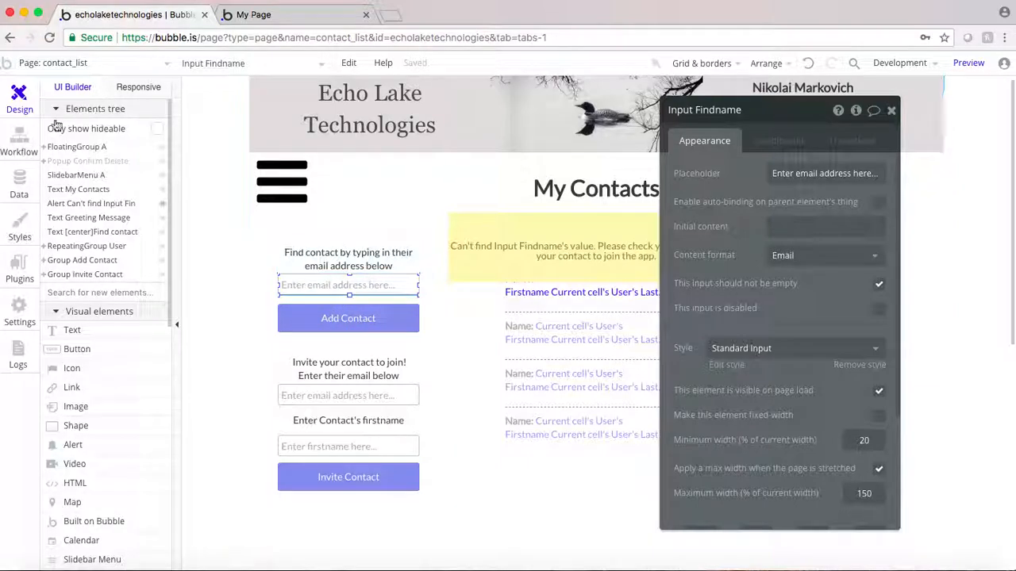
pyautogui.click(20, 143)
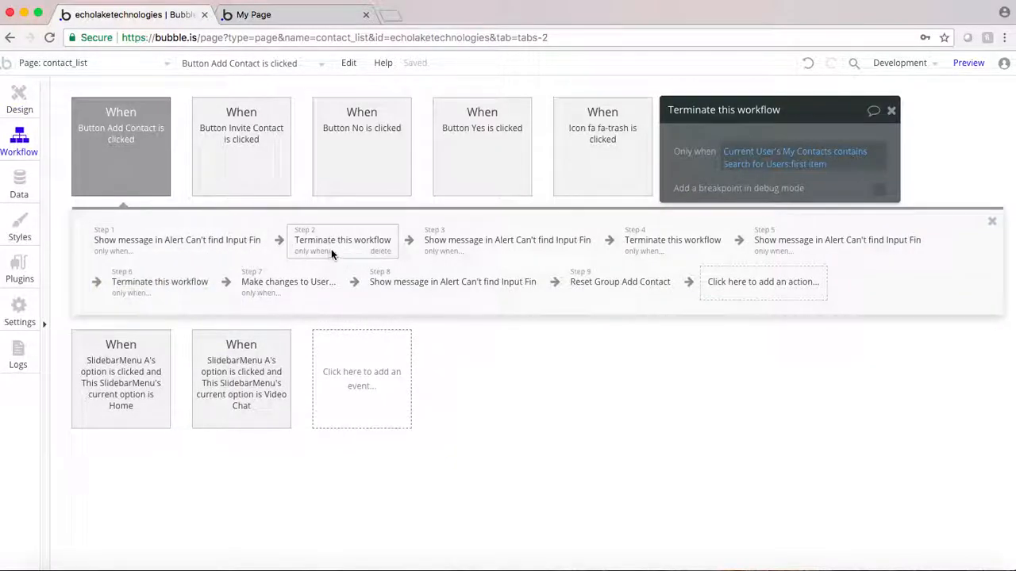
# Examine the Search for Users expression and its email constraint in Step 3's Only when condition
pyautogui.click(508, 242)
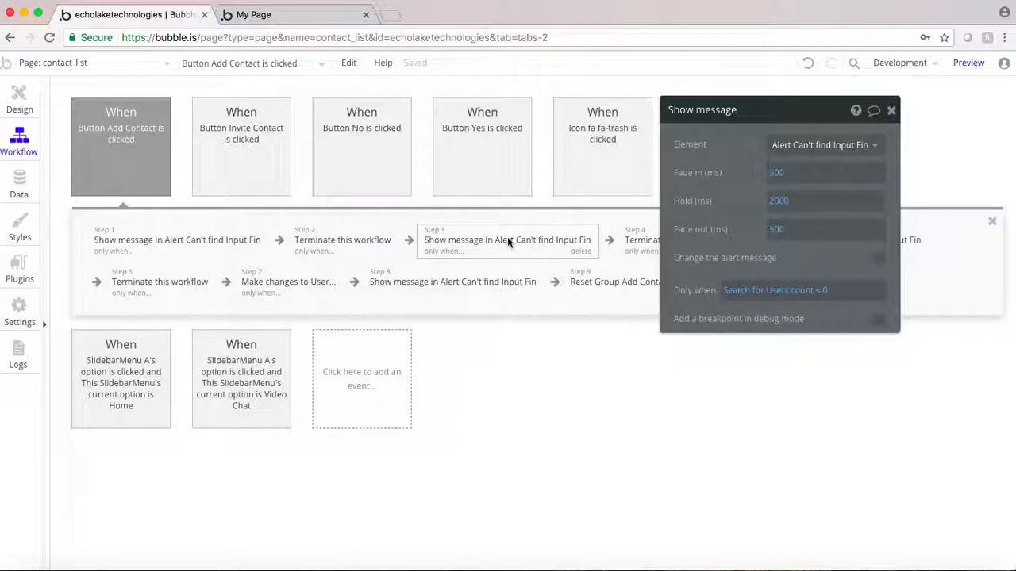
pyautogui.moveTo(725, 185); pyautogui.dragTo(718, 258)
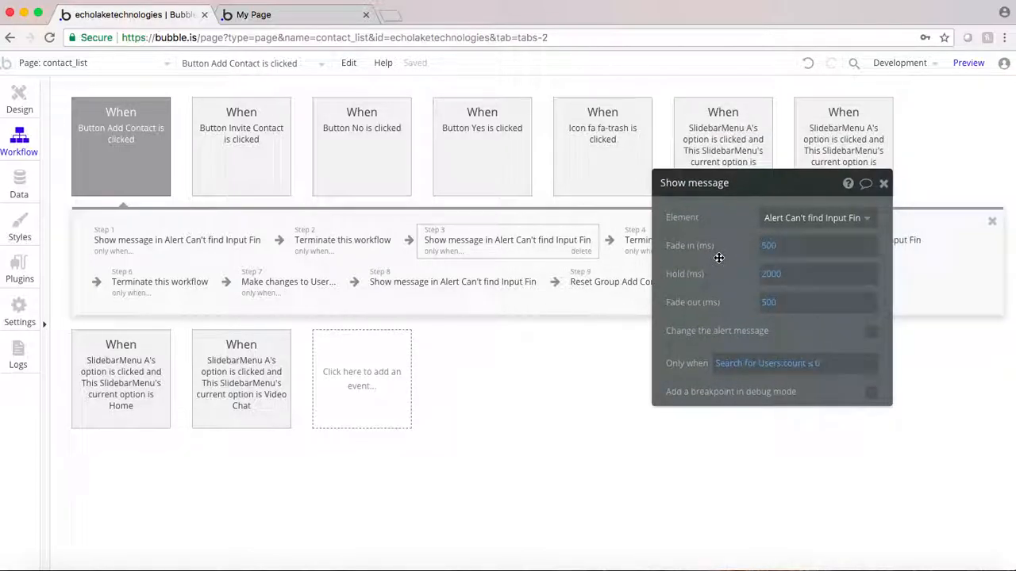
pyautogui.click(738, 364)
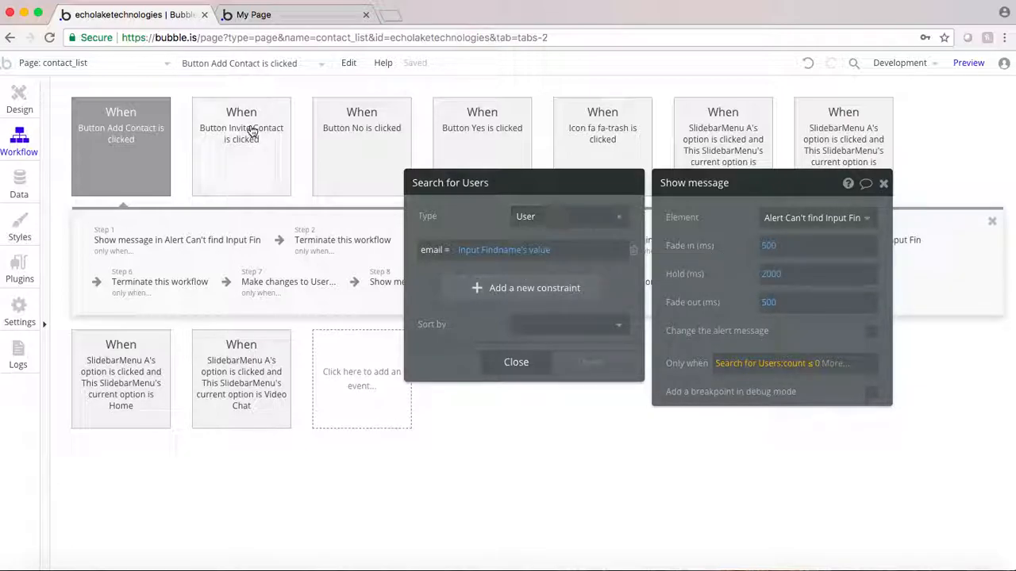
# Review Input Findname and the Can't find alert on the page design, and return to the Add Contact workflow
pyautogui.click(20, 98)
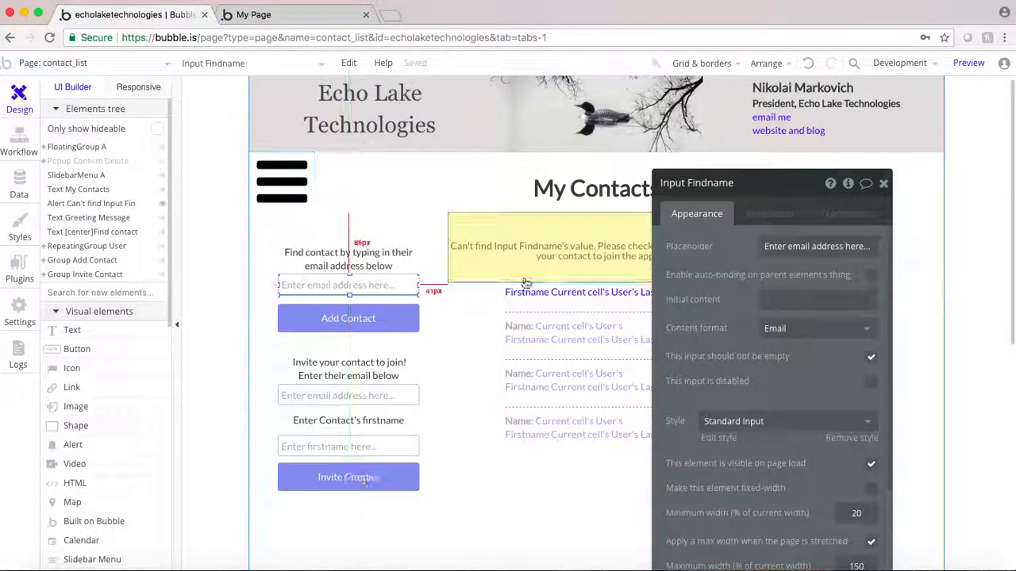
pyautogui.moveTo(715, 246); pyautogui.dragTo(613, 434)
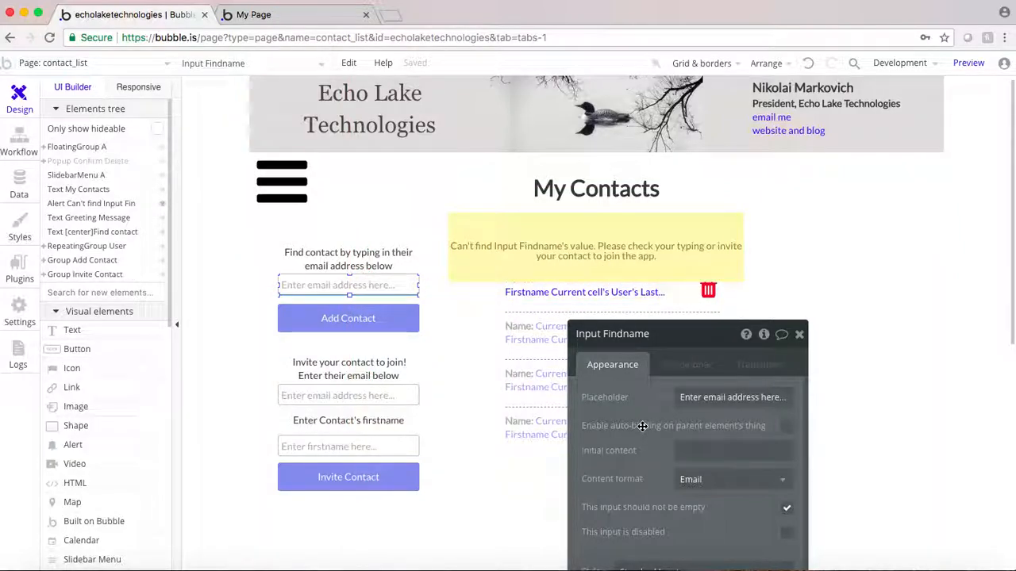
pyautogui.moveTo(642, 426); pyautogui.dragTo(694, 184)
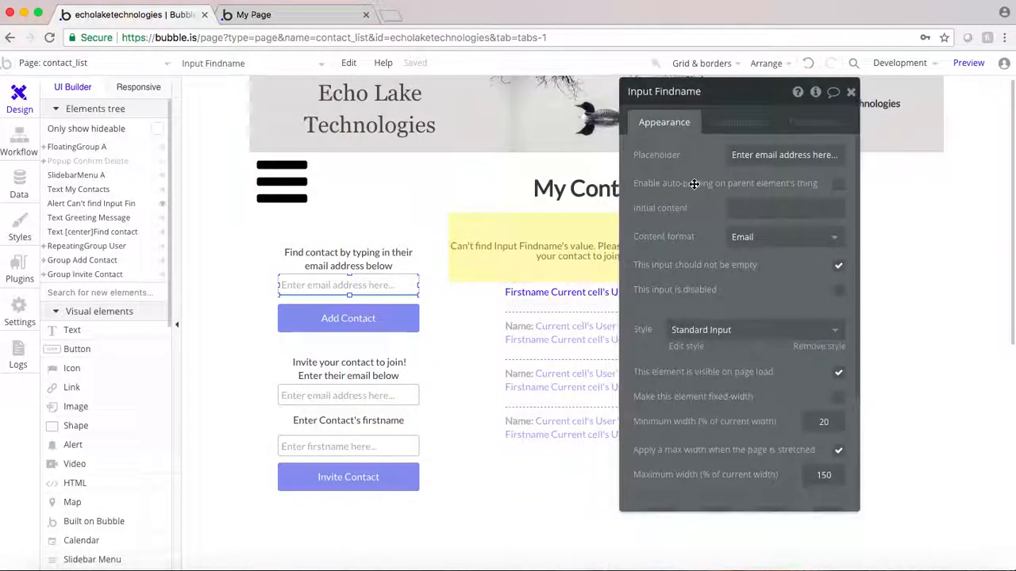
pyautogui.click(14, 142)
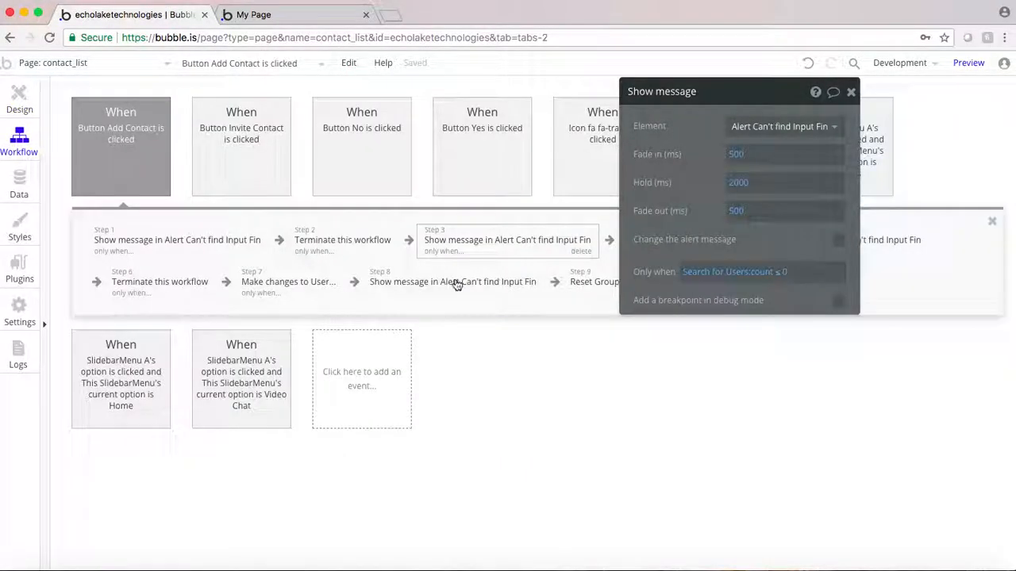
# Switch Step 3's alert message change on and back off
pyautogui.click(839, 240)
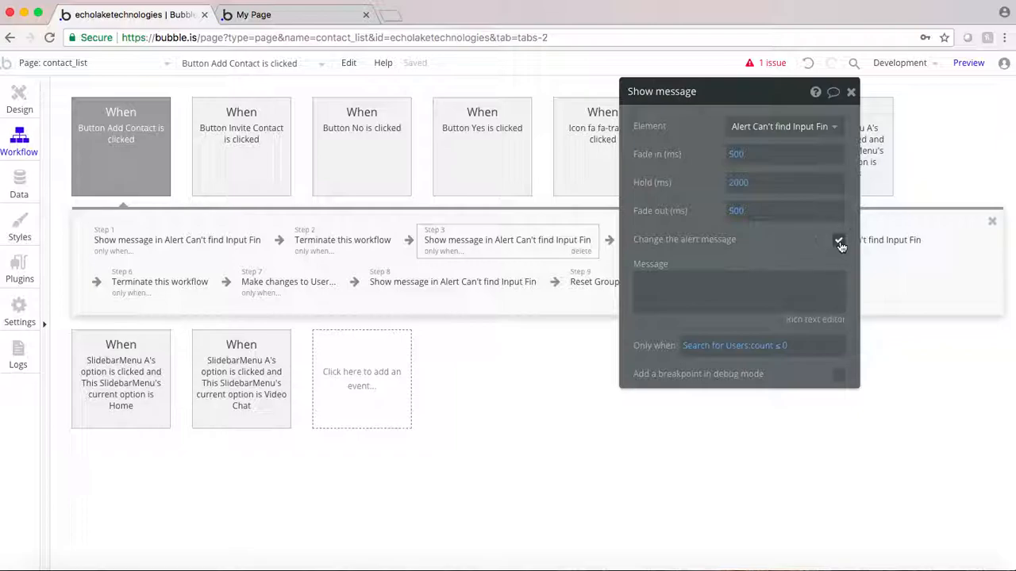
pyautogui.click(839, 241)
pyautogui.moveTo(697, 213); pyautogui.dragTo(570, 411)
# Review the Only when conditions of Steps 4 to 6, including Step 5's message about adding yourself
pyautogui.click(673, 246)
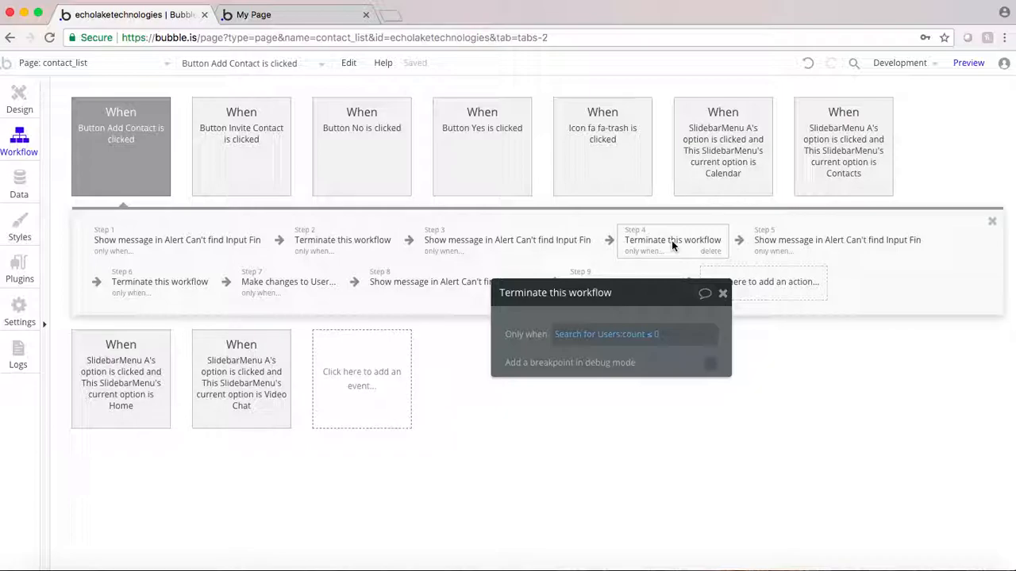
pyautogui.click(803, 244)
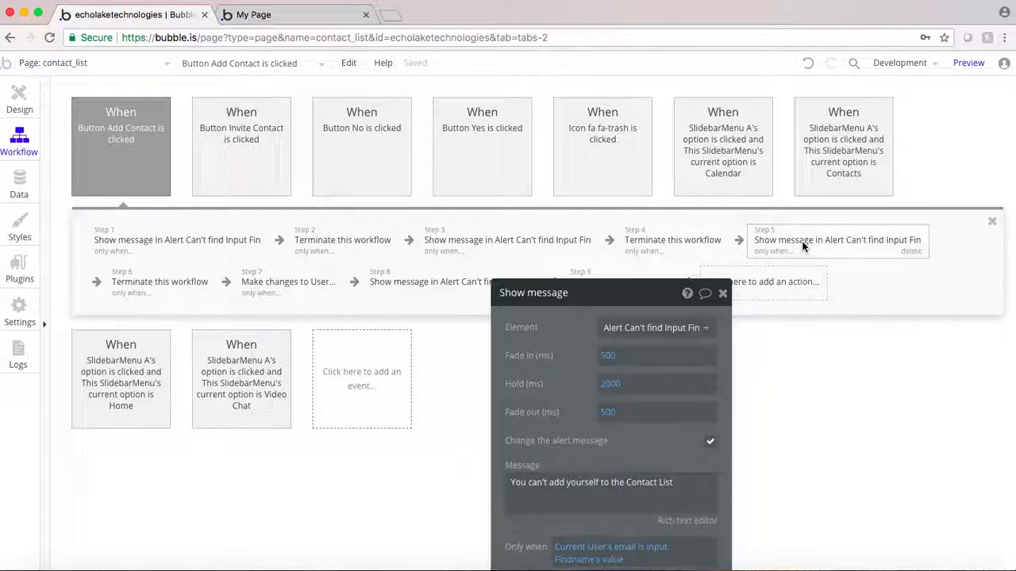
pyautogui.moveTo(556, 359); pyautogui.dragTo(559, 221)
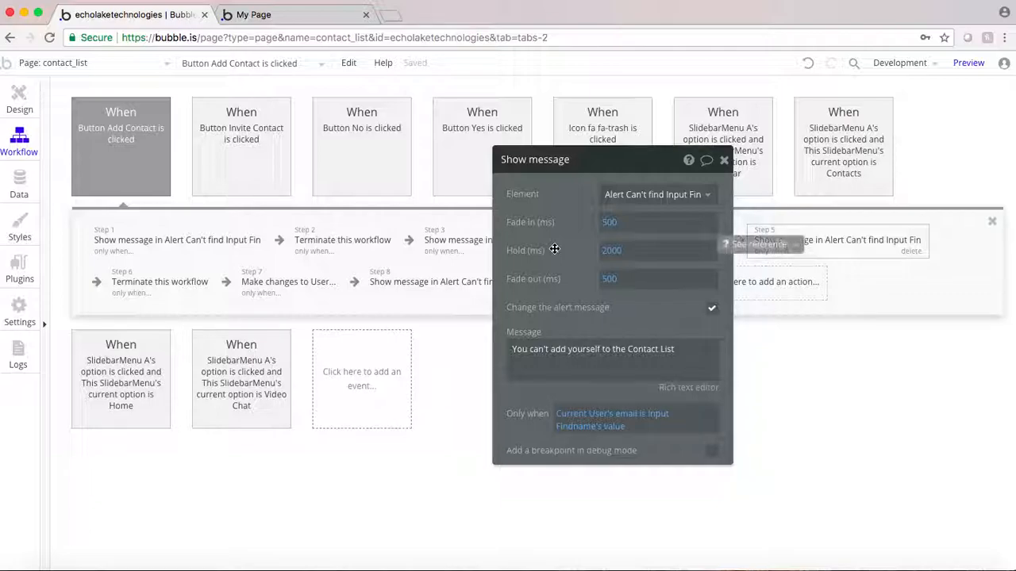
pyautogui.click(164, 281)
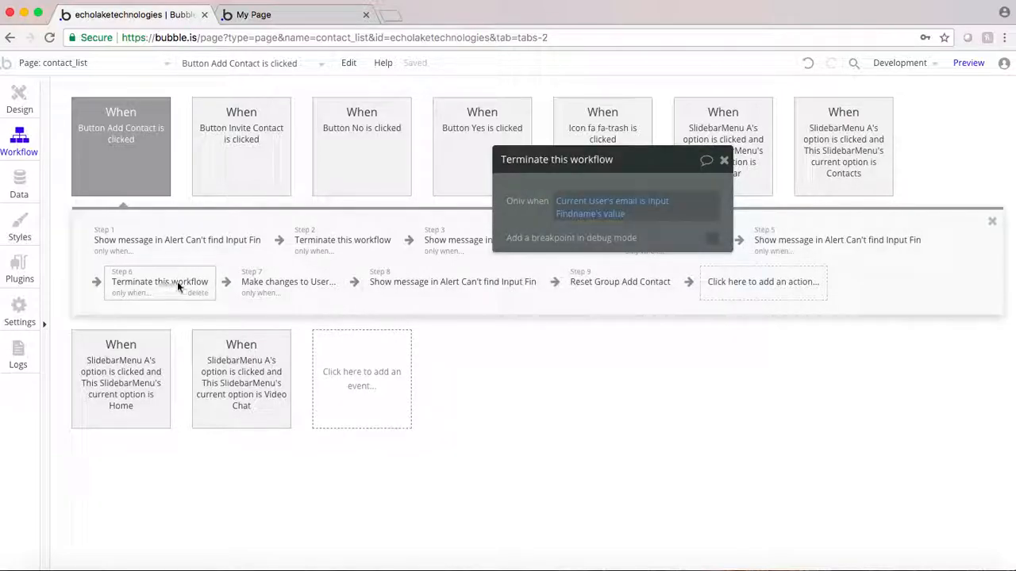
# Inspect the user count search and its email constraint in the Only when condition of Step 7's Make changes to User action
pyautogui.click(276, 283)
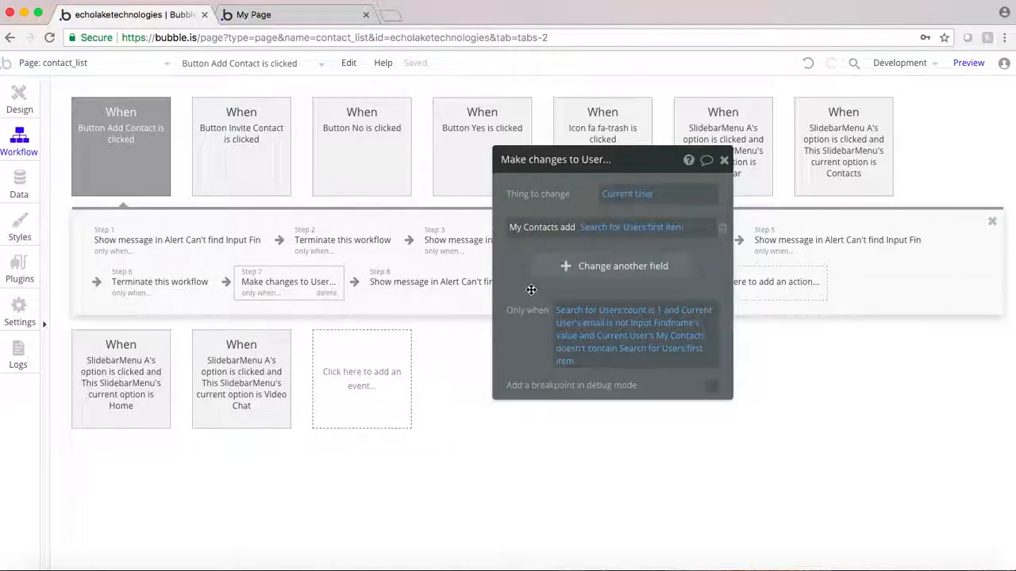
pyautogui.moveTo(529, 296); pyautogui.dragTo(612, 288)
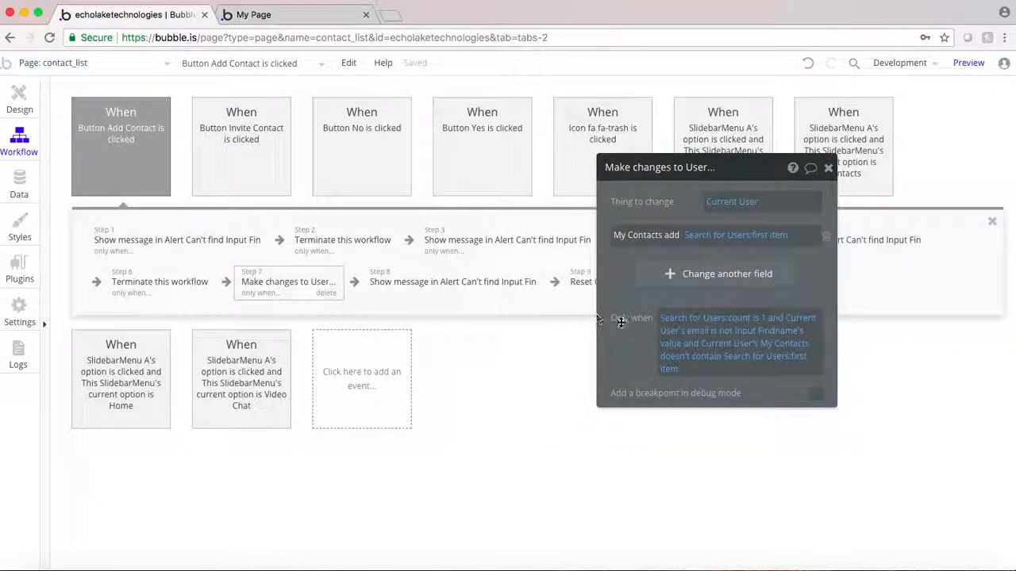
pyautogui.click(681, 319)
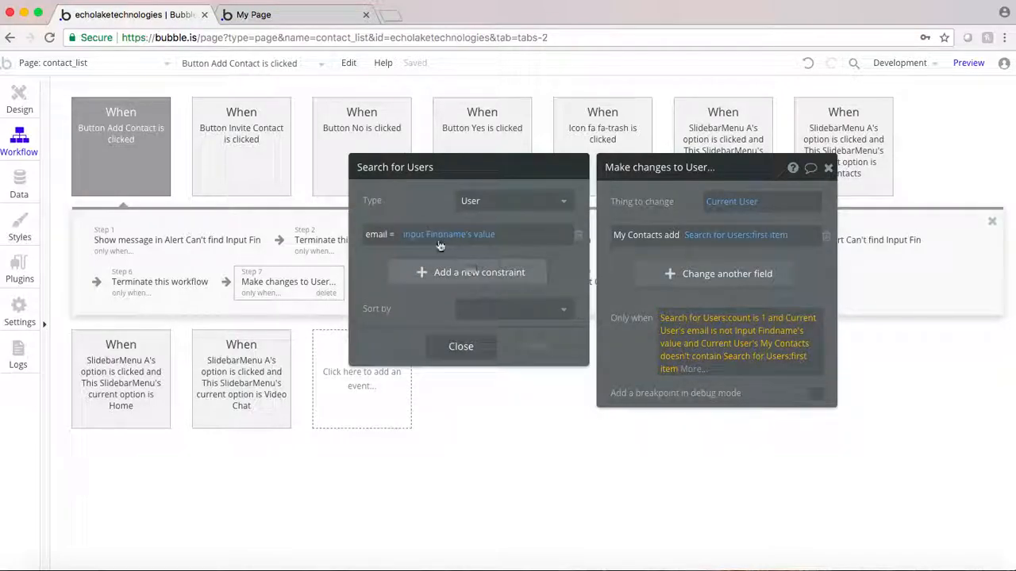
pyautogui.click(619, 318)
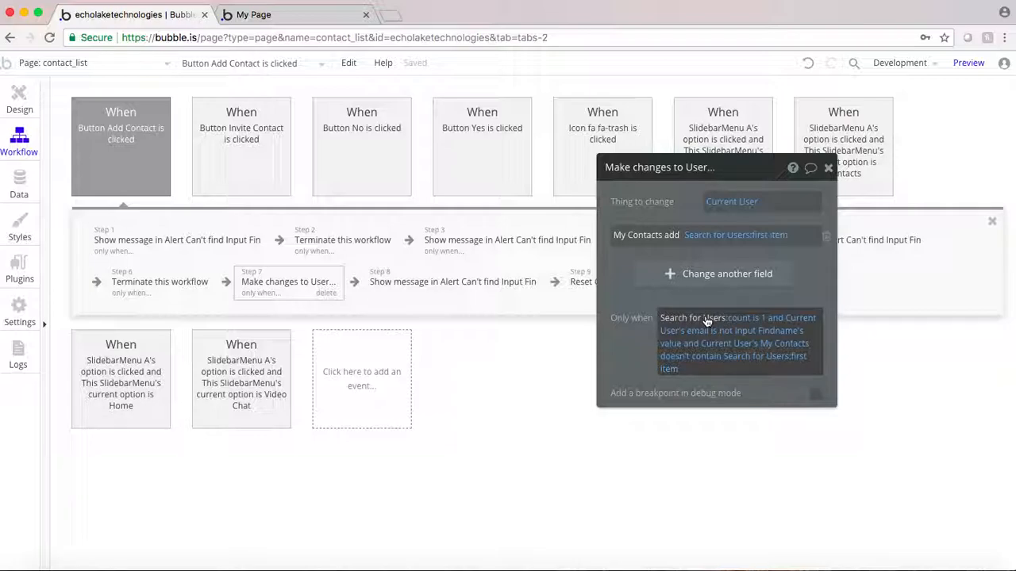
pyautogui.click(667, 319)
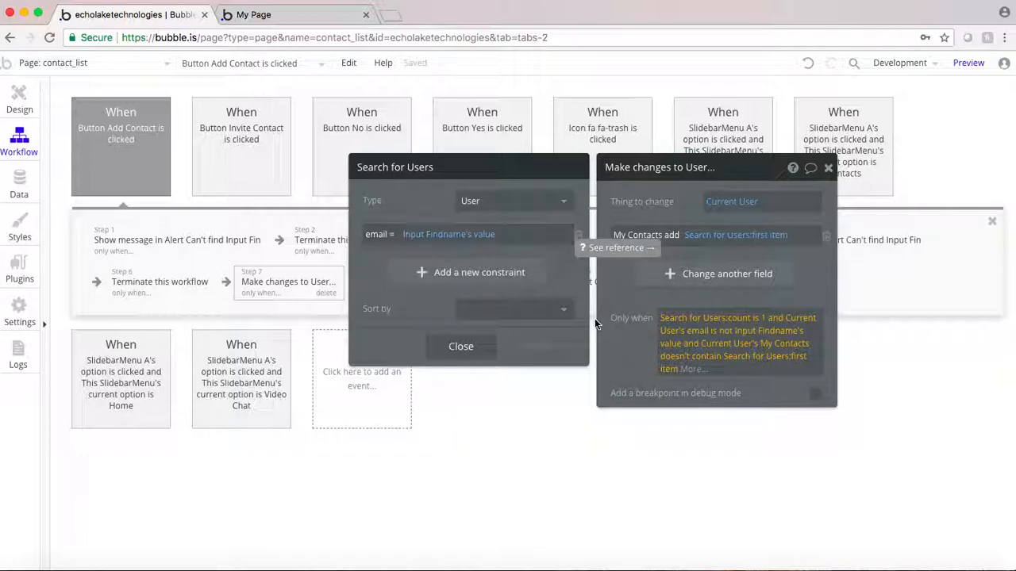
pyautogui.click(634, 310)
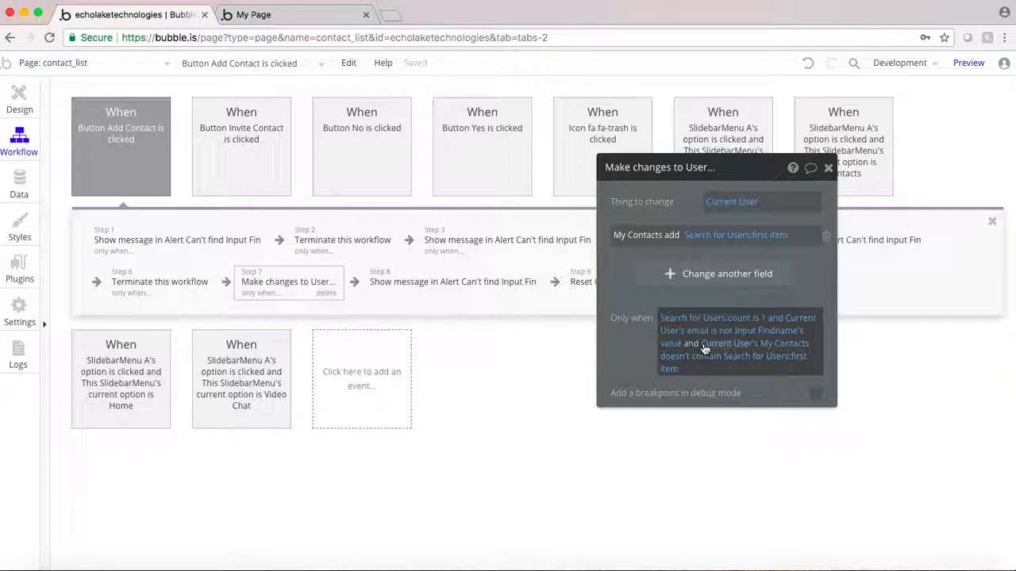
# Inspect the user search in Step 7's doesn't contain condition and the one that supplies the My Contacts add value
pyautogui.click(741, 359)
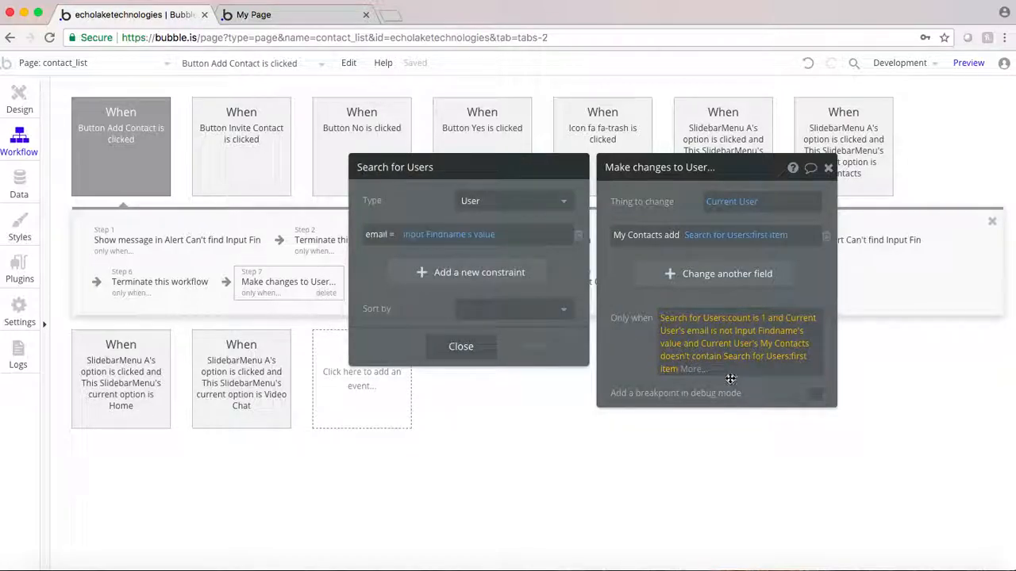
pyautogui.click(613, 345)
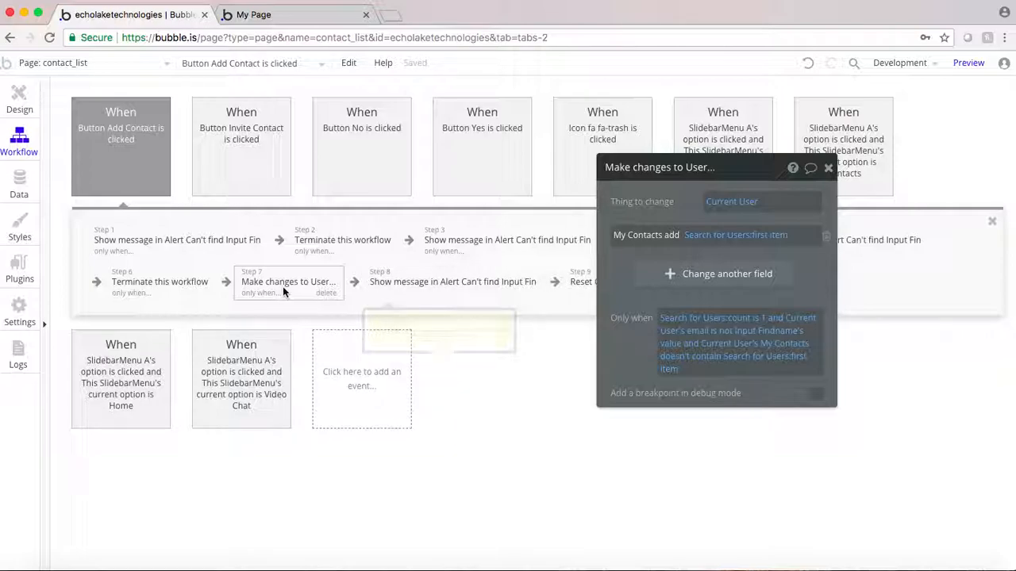
pyautogui.click(718, 240)
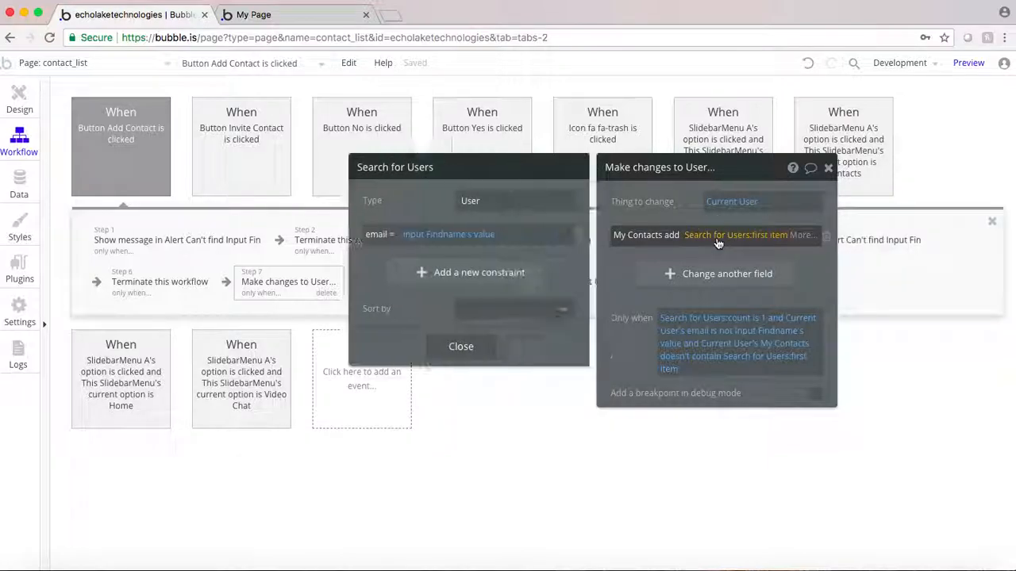
pyautogui.click(655, 208)
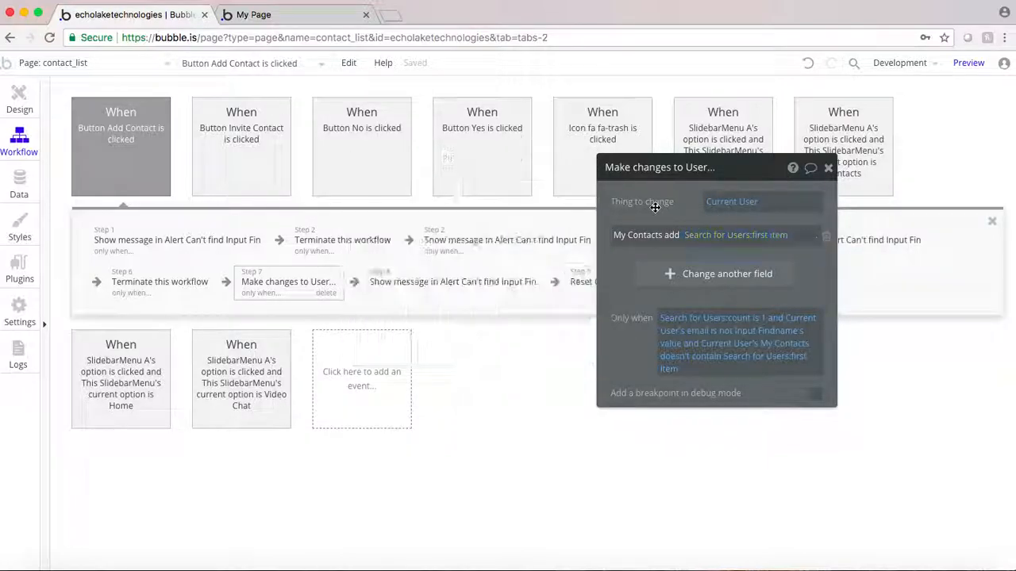
# Review Step 8's contact-added alert message and the element reset by Step 9
pyautogui.click(431, 285)
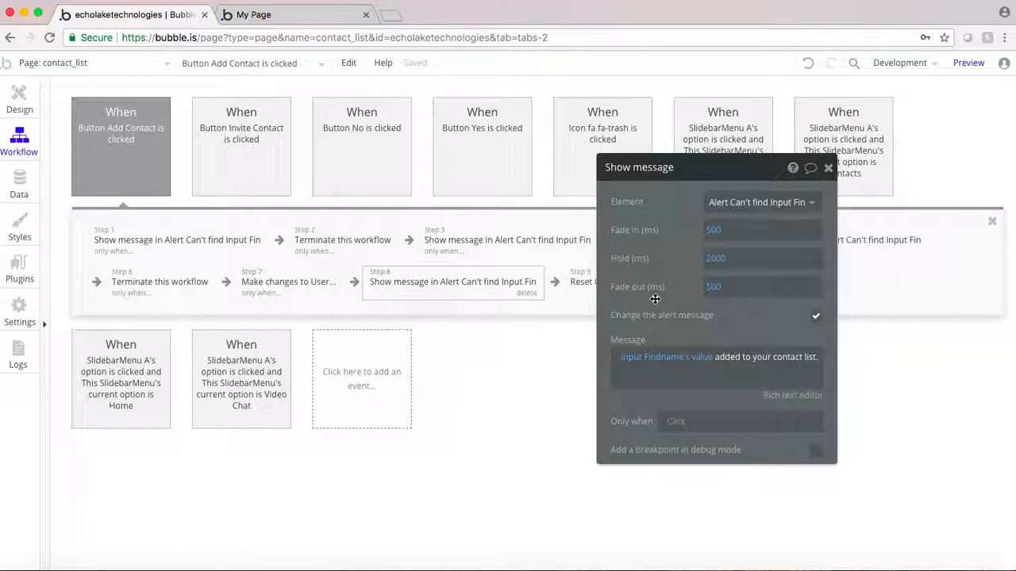
pyautogui.moveTo(655, 296); pyautogui.dragTo(800, 284)
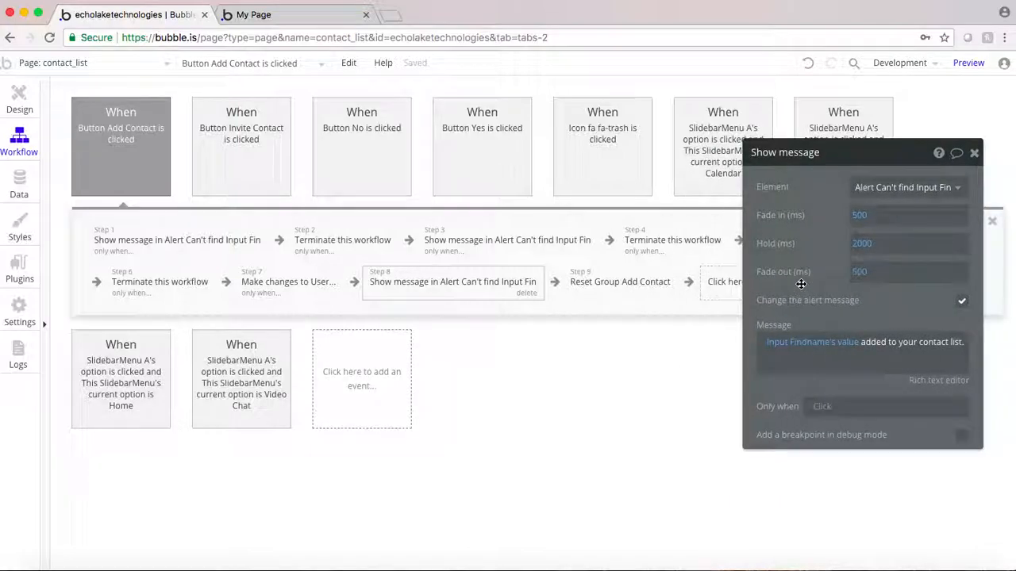
pyautogui.click(601, 287)
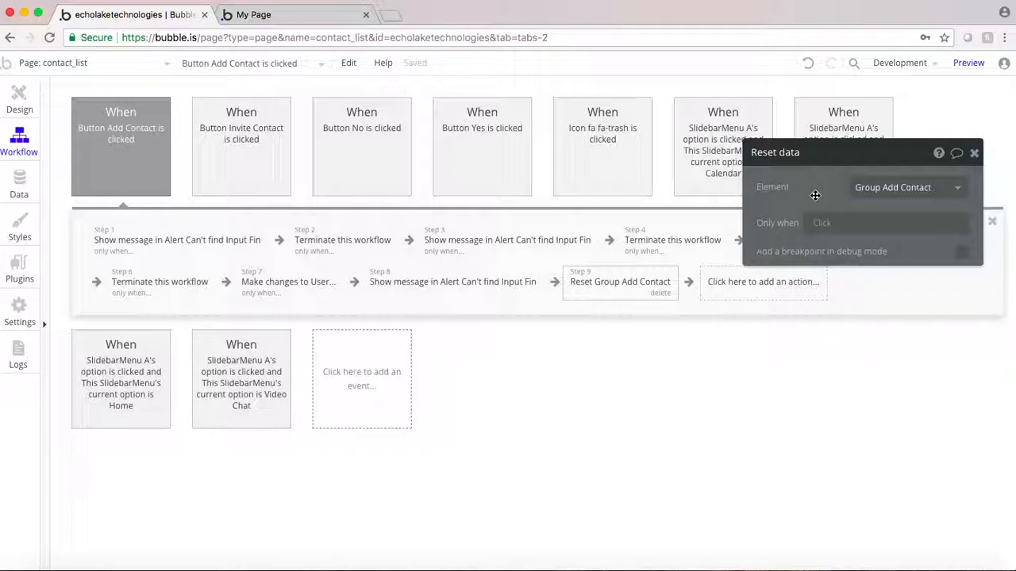
# On the page design, examine Group Add Contact and the properties of its Input Findname element
pyautogui.click(20, 99)
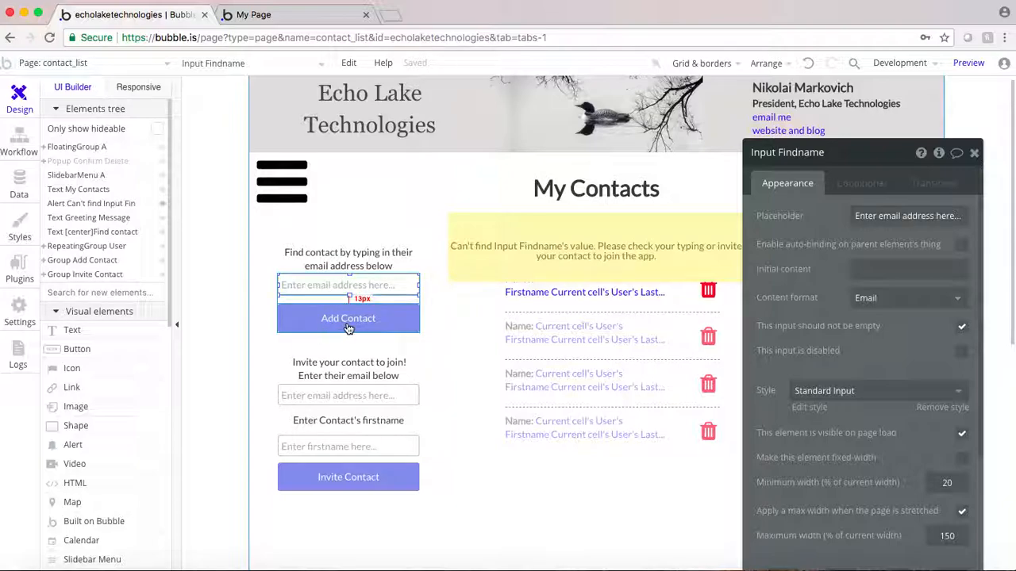
pyautogui.click(314, 304)
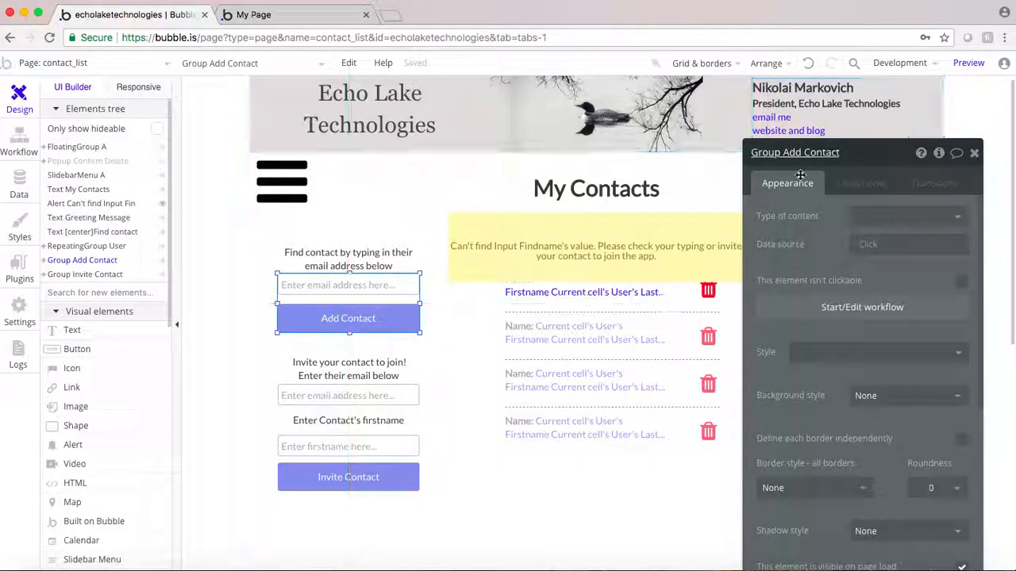
pyautogui.click(341, 284)
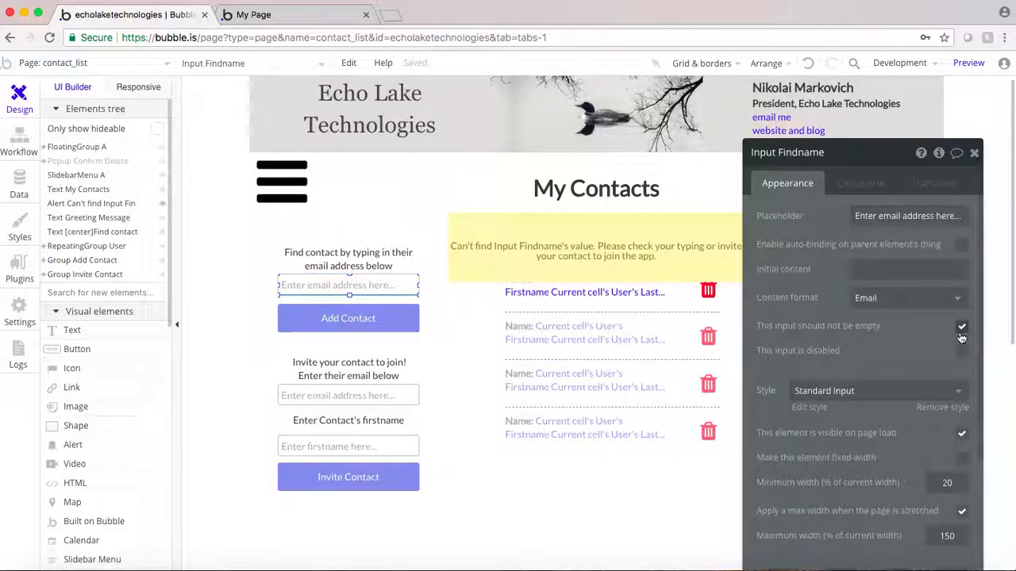
# Examine the Add Contact button and its email input, as well as the Input Invite Contact element's properties
pyautogui.click(327, 323)
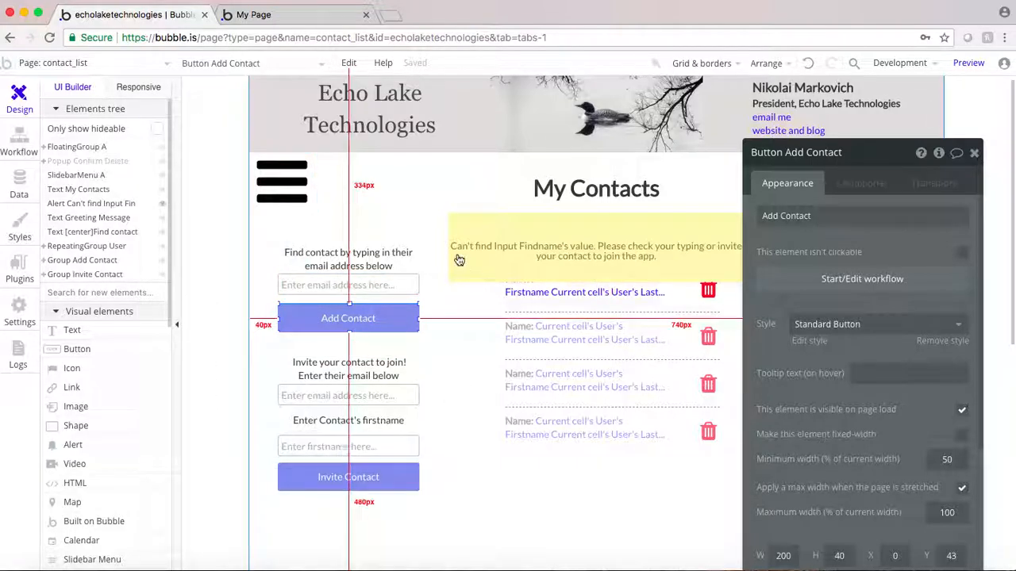
pyautogui.click(312, 293)
pyautogui.click(308, 322)
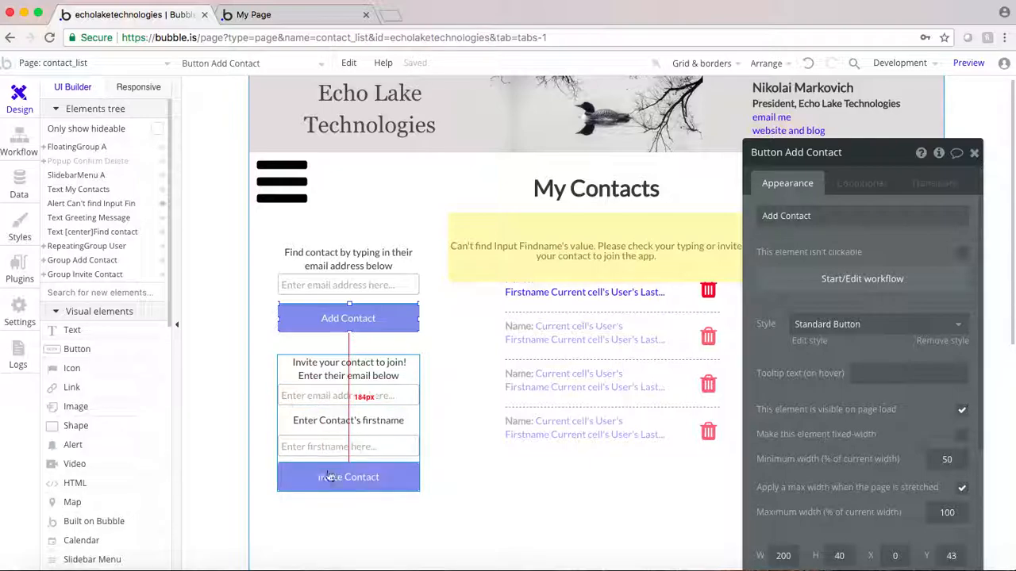
pyautogui.click(315, 394)
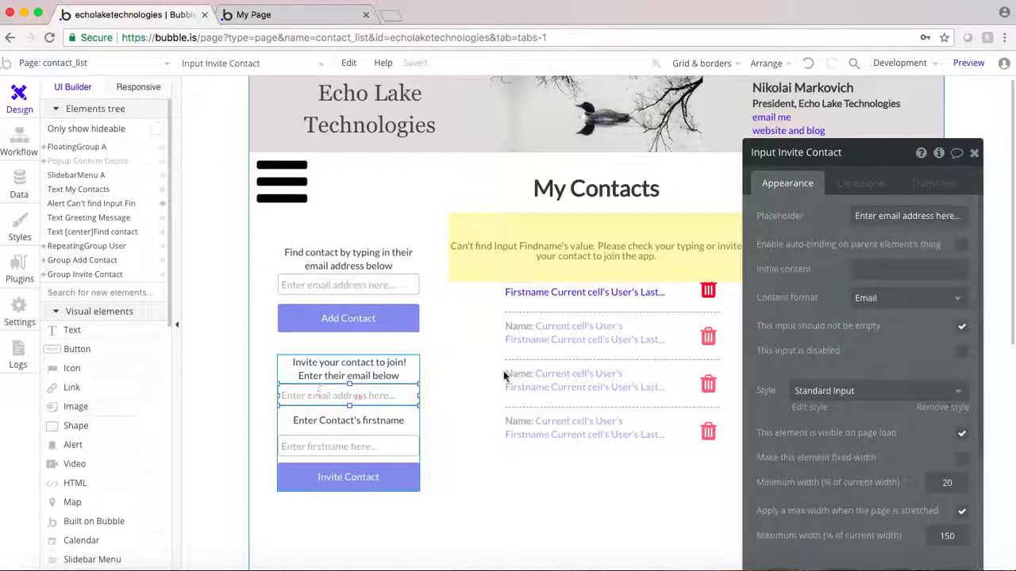
# Examine the contact's first-name input and the Invite Contact button, including the Send email action in the button's workflow
pyautogui.click(332, 449)
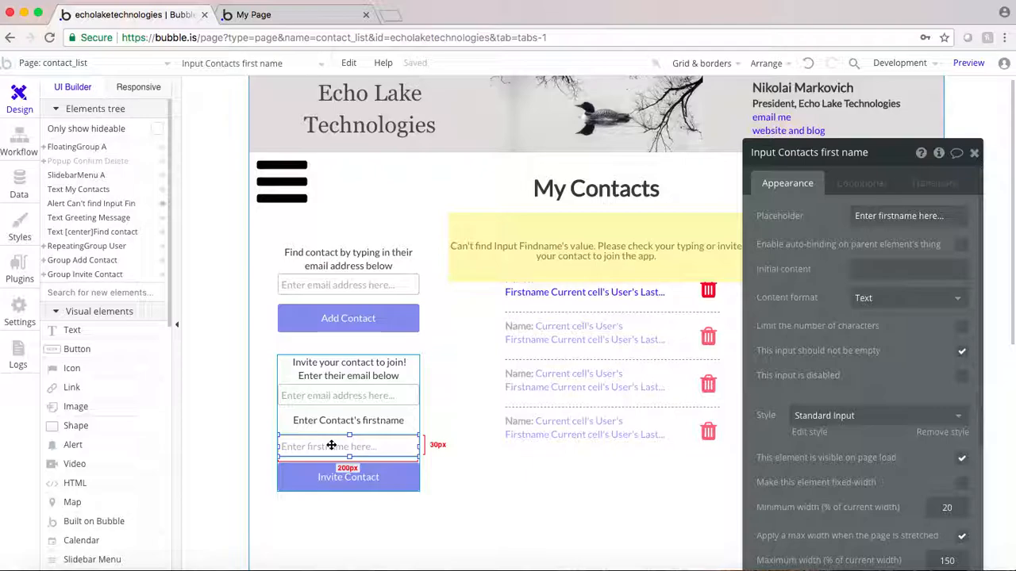
pyautogui.click(336, 481)
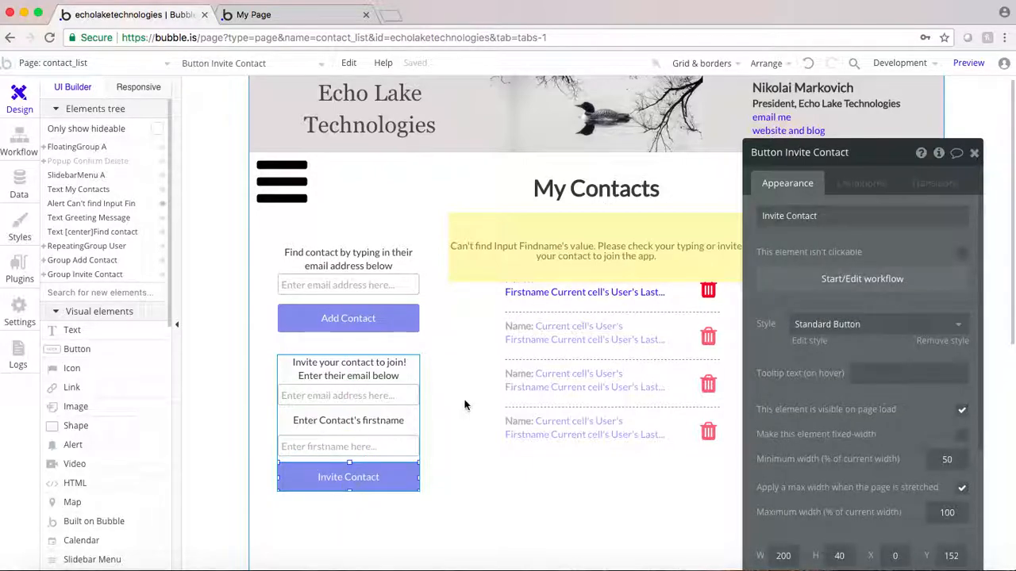
pyautogui.click(848, 278)
pyautogui.click(110, 239)
pyautogui.moveTo(796, 295); pyautogui.dragTo(544, 289)
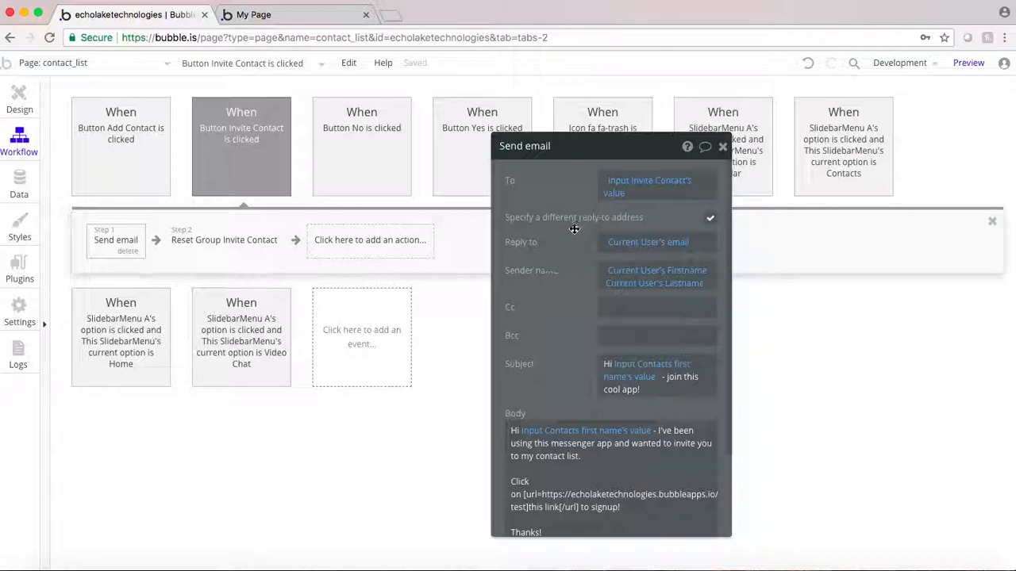
# Compare the Send email action with and without a different reply-to address, and review its sender and subject fields
pyautogui.click(710, 219)
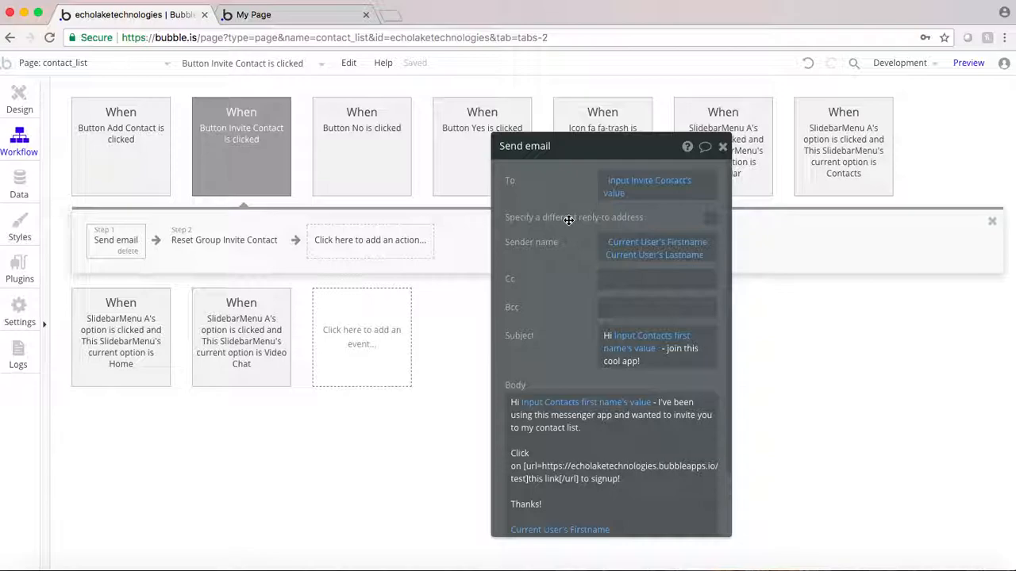
pyautogui.click(709, 219)
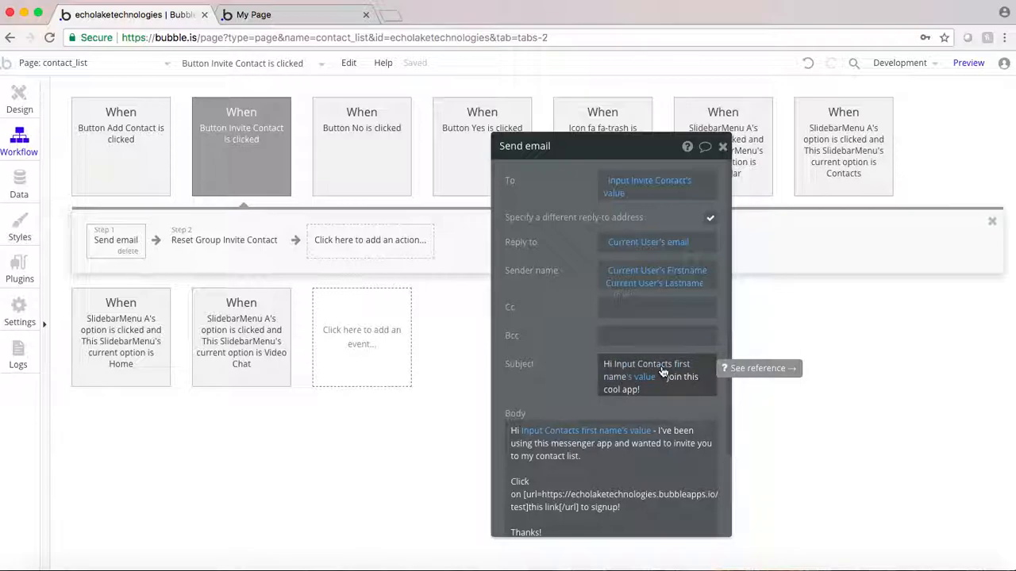
pyautogui.scroll(-3, 545, 326)
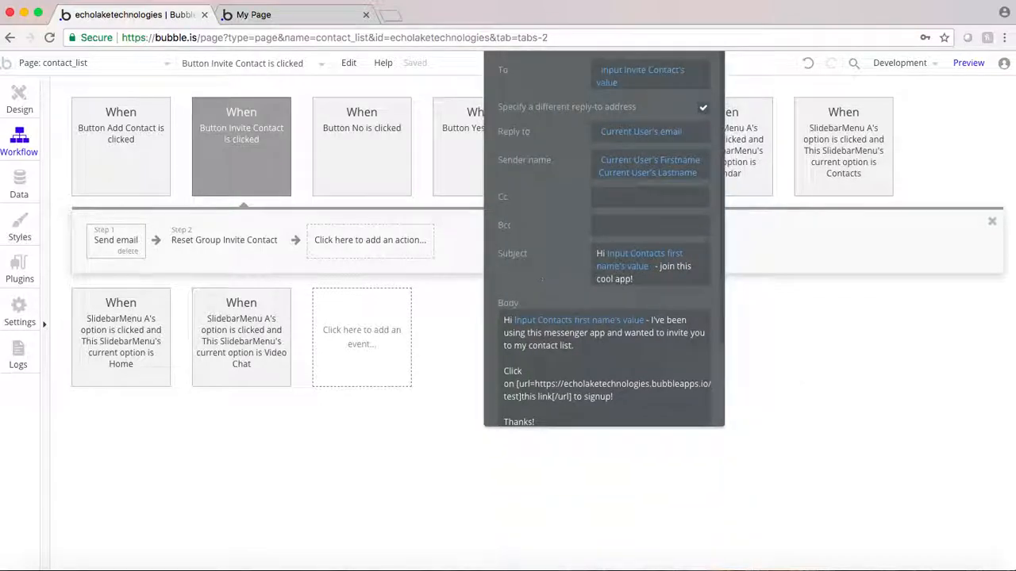
pyautogui.scroll(-2, 568, 344)
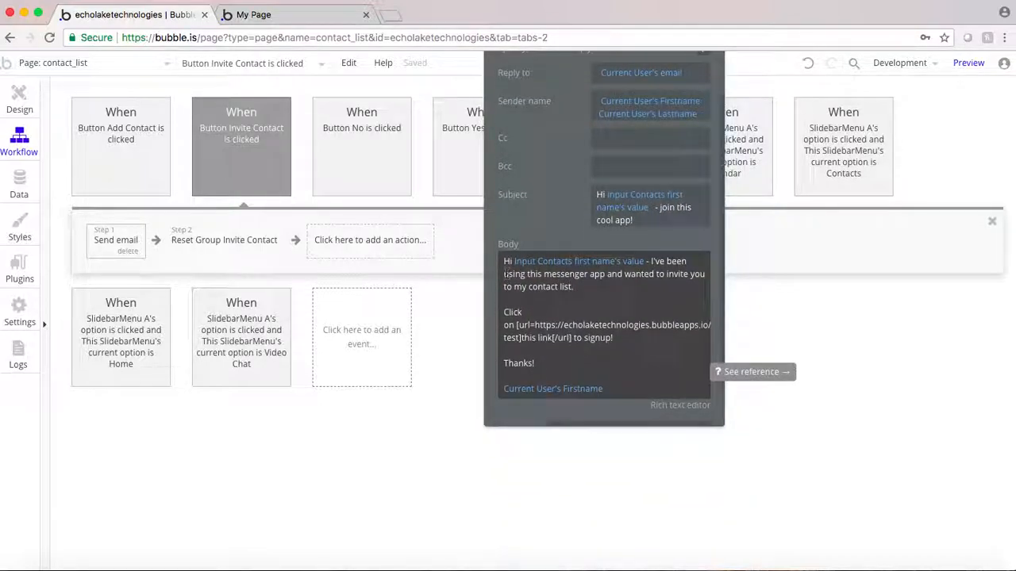
# Preview the invitation email's body text and signup link in the Rich Text Editor, and close it without saving
pyautogui.moveTo(505, 262); pyautogui.dragTo(621, 268)
pyautogui.click(679, 406)
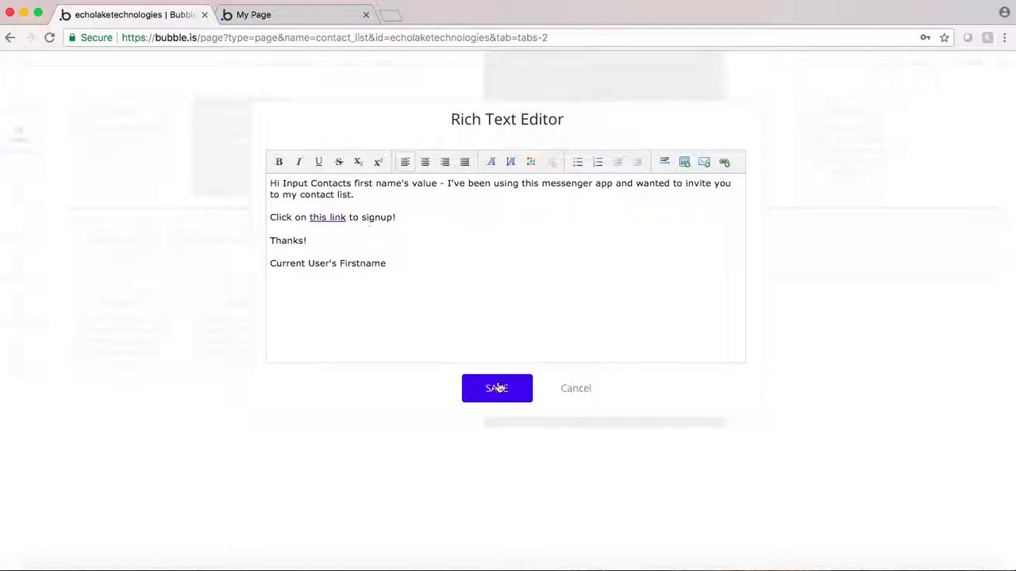
pyautogui.click(570, 389)
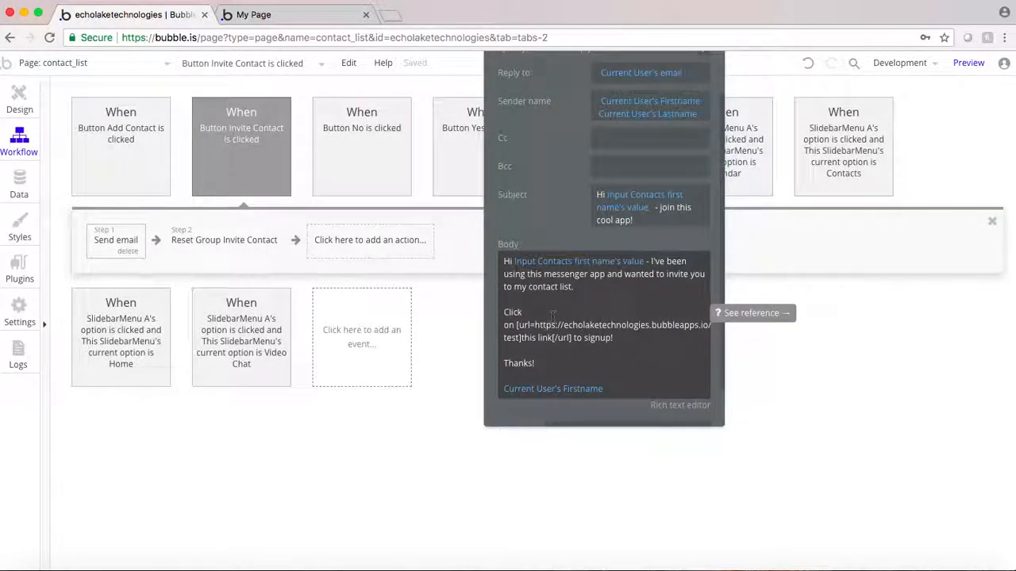
# Review the remaining Send email options and the element reset by Step 2 of the Invite Contact workflow
pyautogui.scroll(-3, 574, 339)
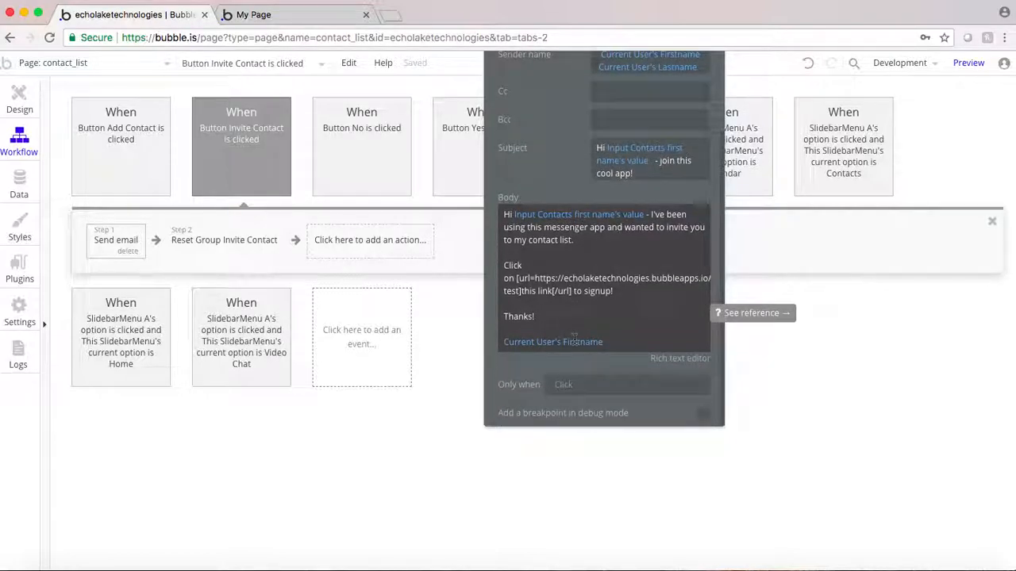
pyautogui.click(210, 242)
pyautogui.moveTo(563, 75); pyautogui.dragTo(555, 274)
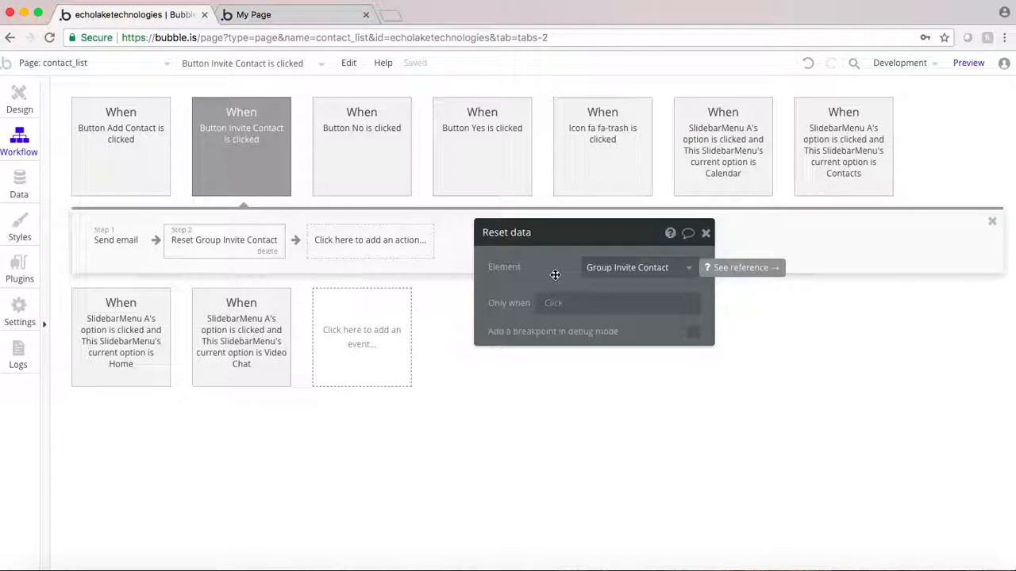
# Back on the page design, hide the Can't find Input Findname alert so it does not cover the contacts list
pyautogui.click(19, 100)
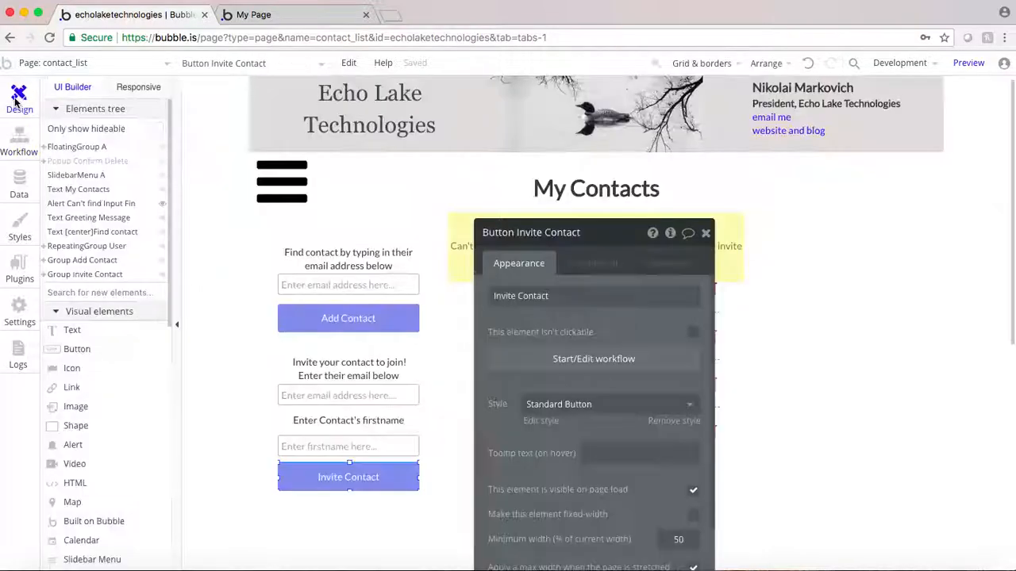
pyautogui.moveTo(497, 324); pyautogui.dragTo(767, 236)
pyautogui.click(499, 239)
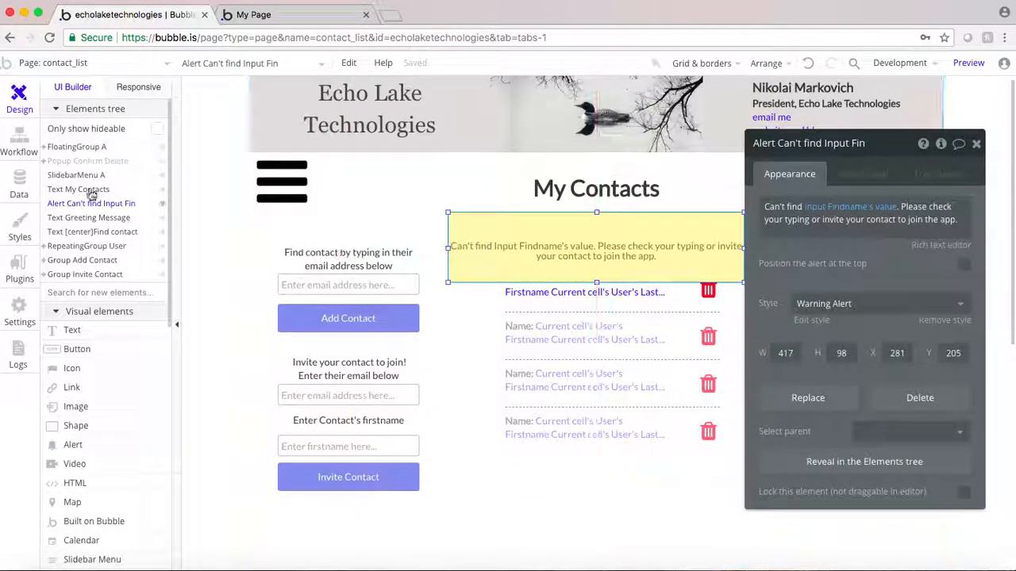
pyautogui.click(162, 204)
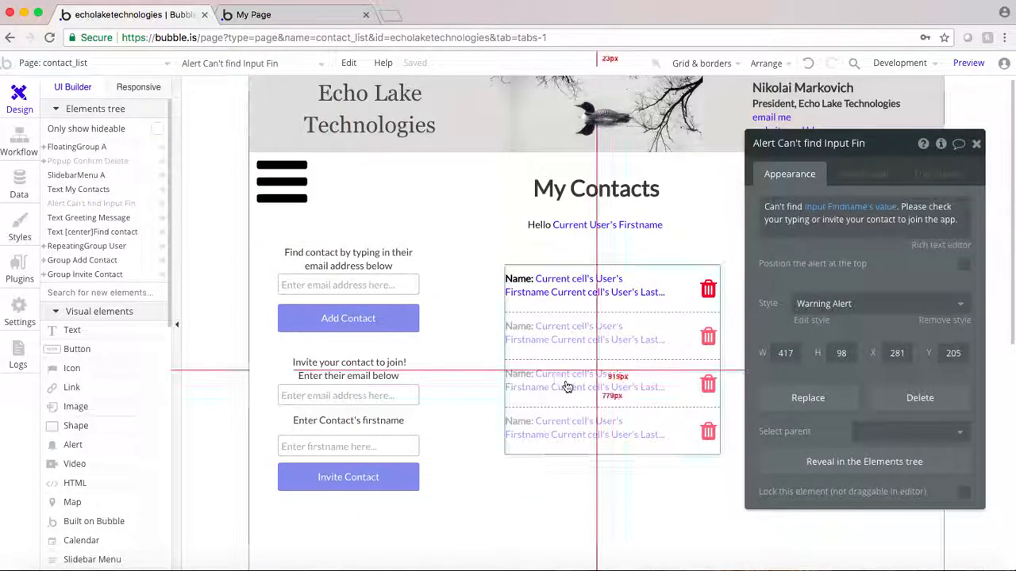
# Examine the data source of RepeatingGroup User and the matching My Contacts field on the User data type
pyautogui.click(577, 351)
pyautogui.moveTo(797, 284); pyautogui.dragTo(799, 264)
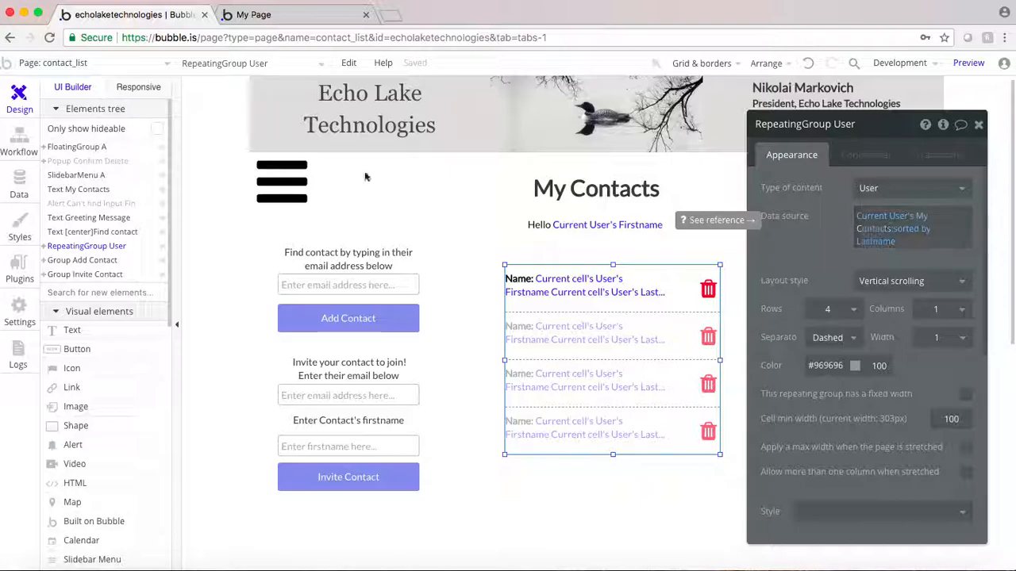
pyautogui.click(19, 185)
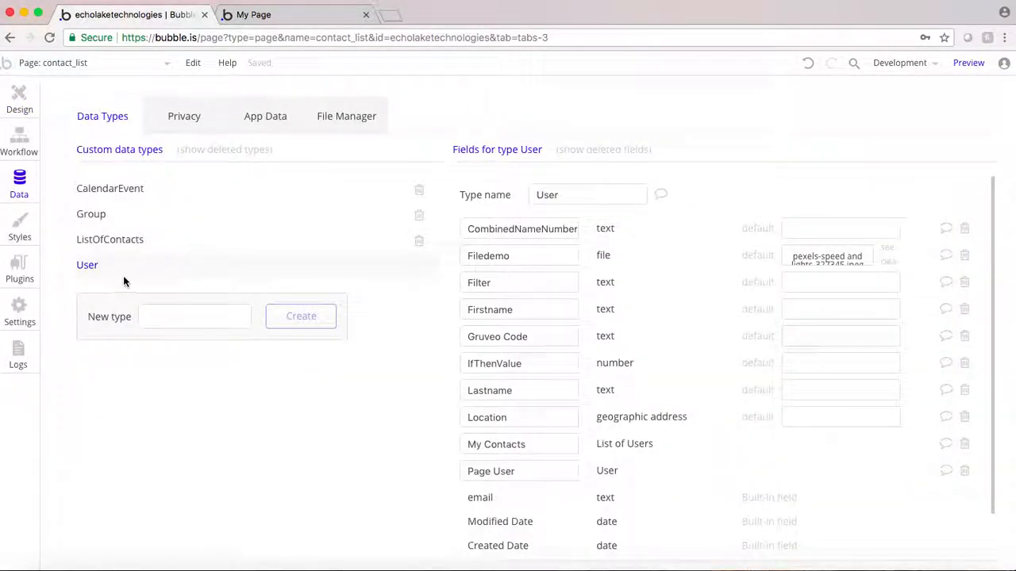
pyautogui.scroll(-2, 493, 400)
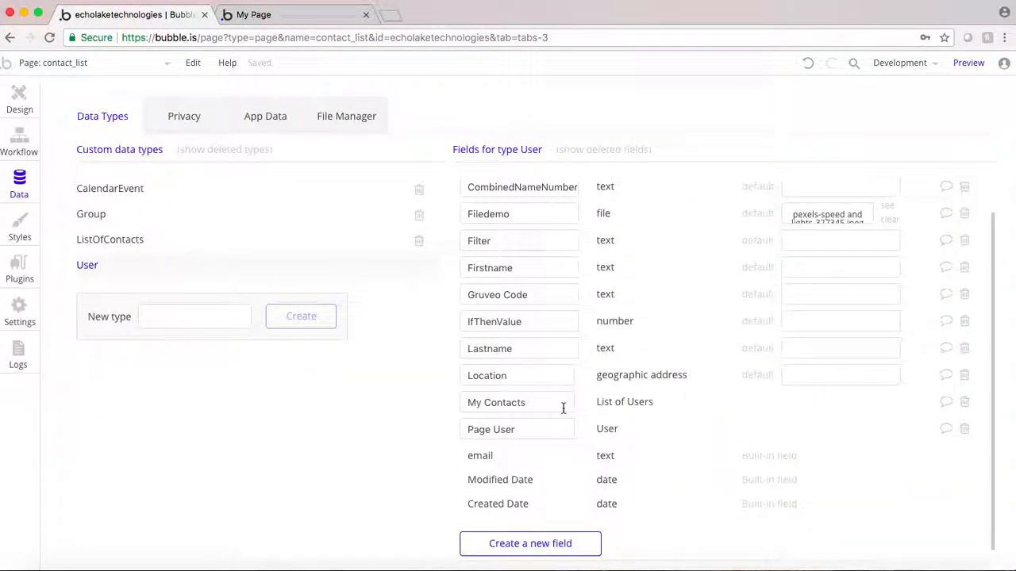
# On the page design, inspect the repeating group's list sorting order and the fields available for sorting
pyautogui.click(20, 101)
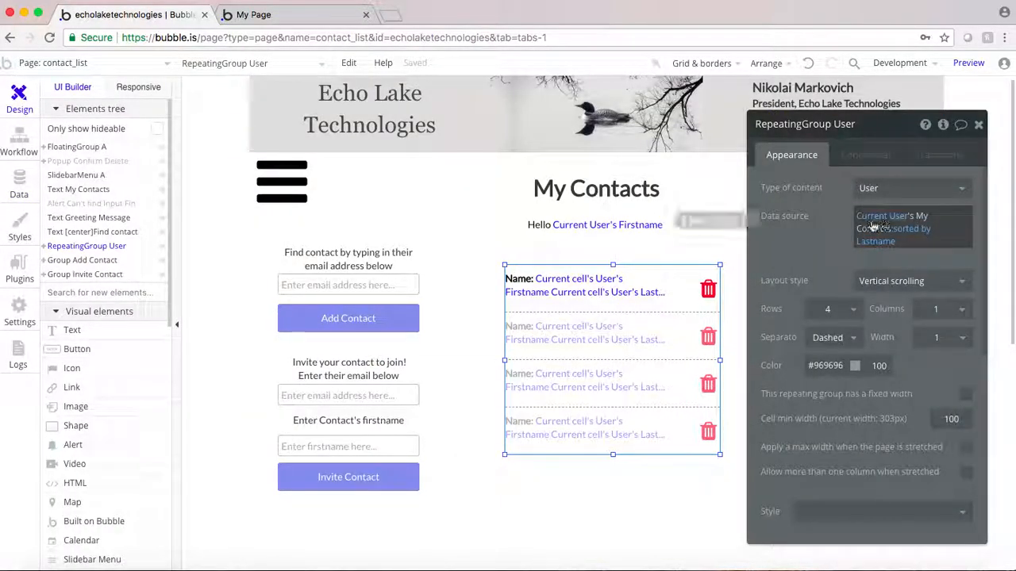
pyautogui.click(899, 232)
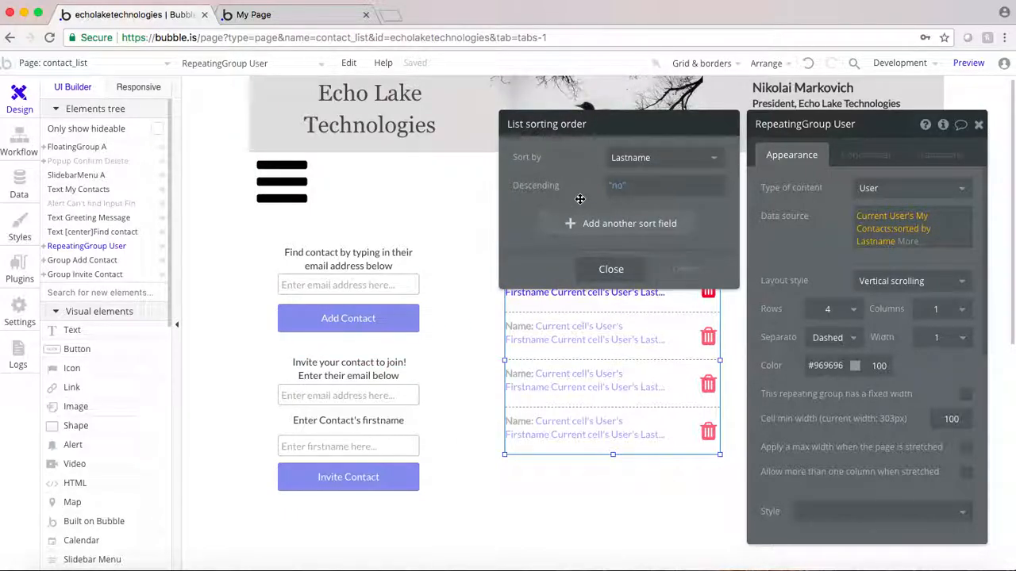
pyautogui.click(639, 157)
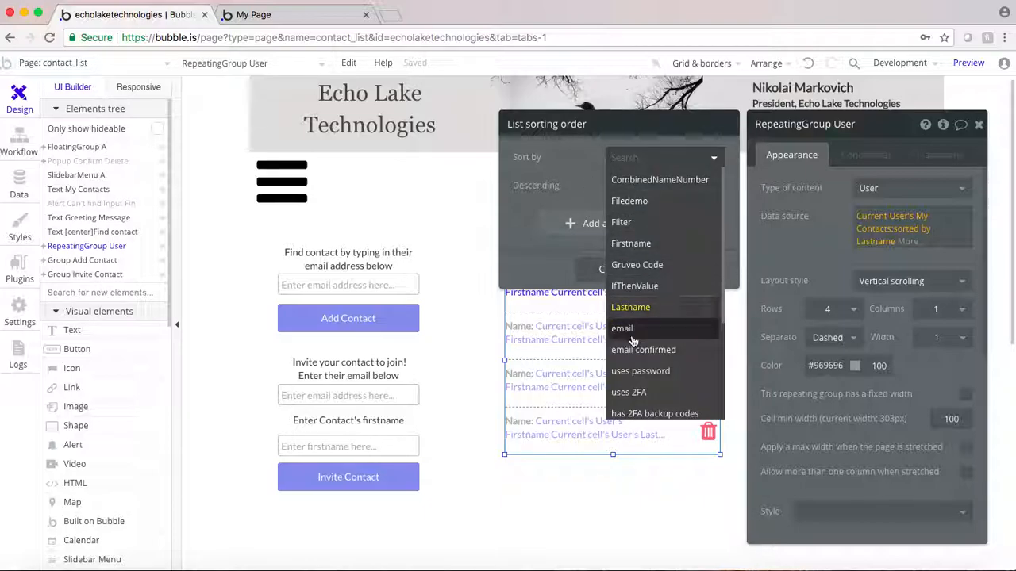
pyautogui.click(576, 184)
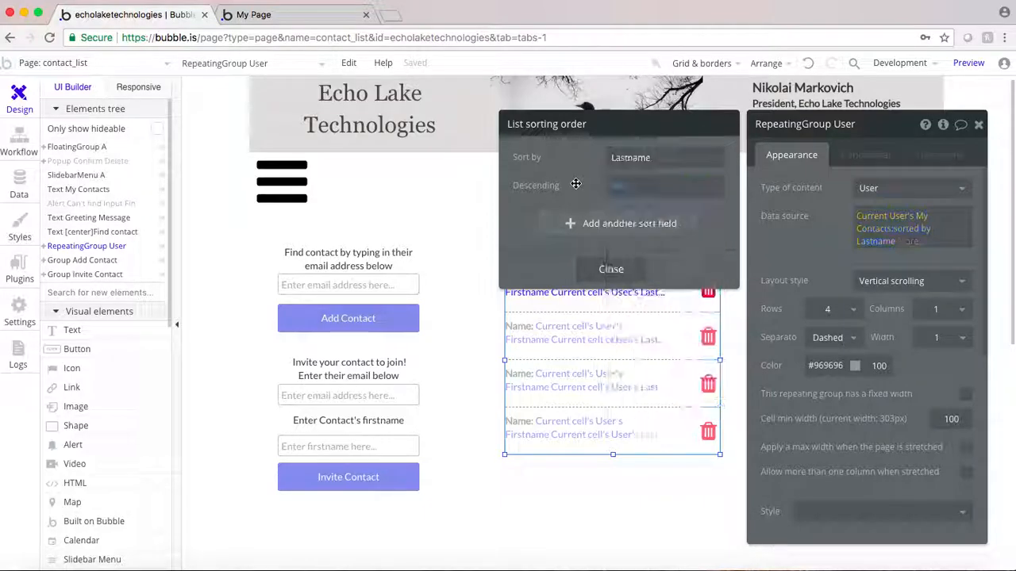
pyautogui.click(809, 242)
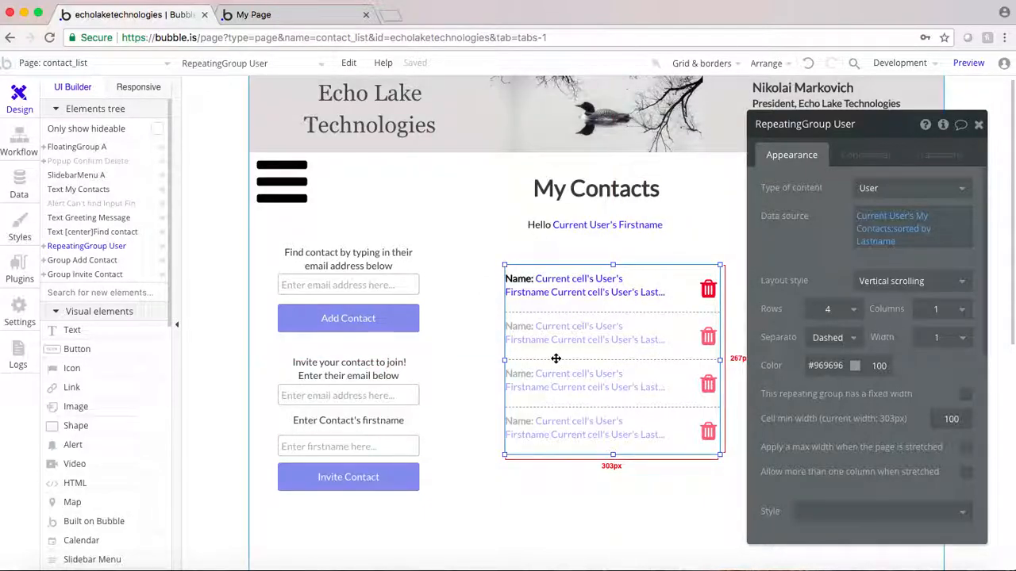
# View the Text Contact Info content of the repeating group's first cell in the Rich Text Editor and cancel
pyautogui.click(550, 282)
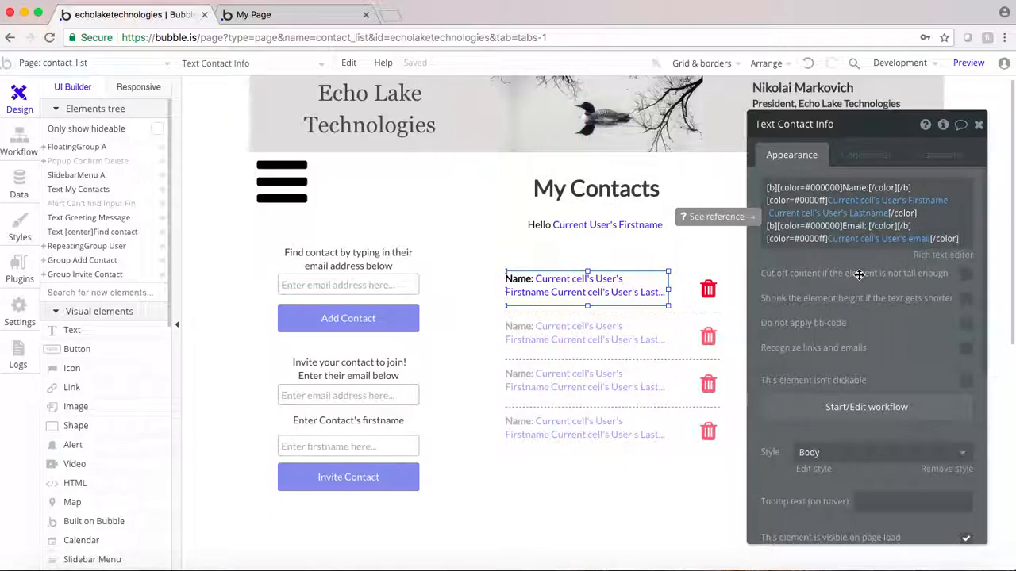
pyautogui.click(929, 255)
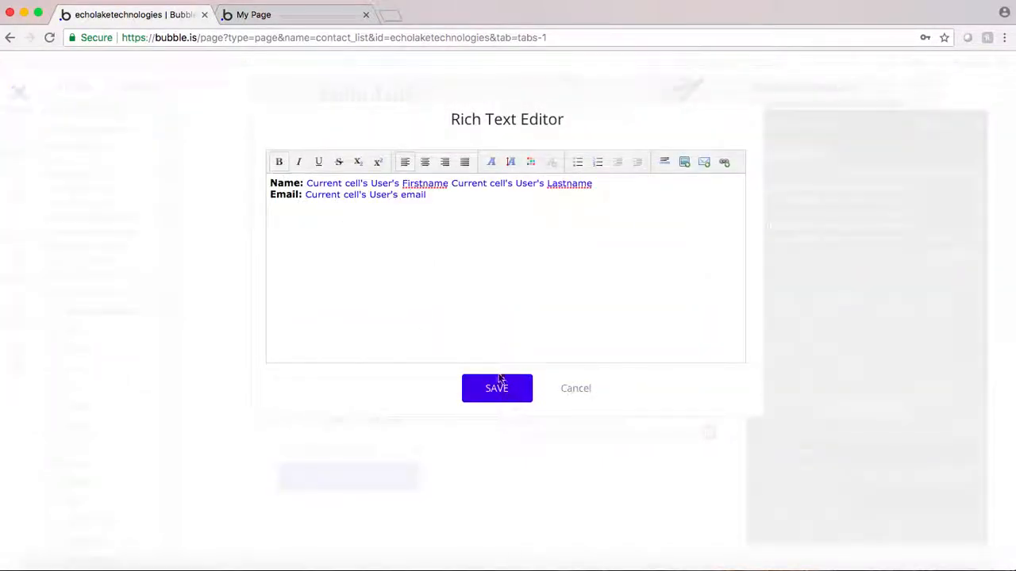
pyautogui.click(564, 389)
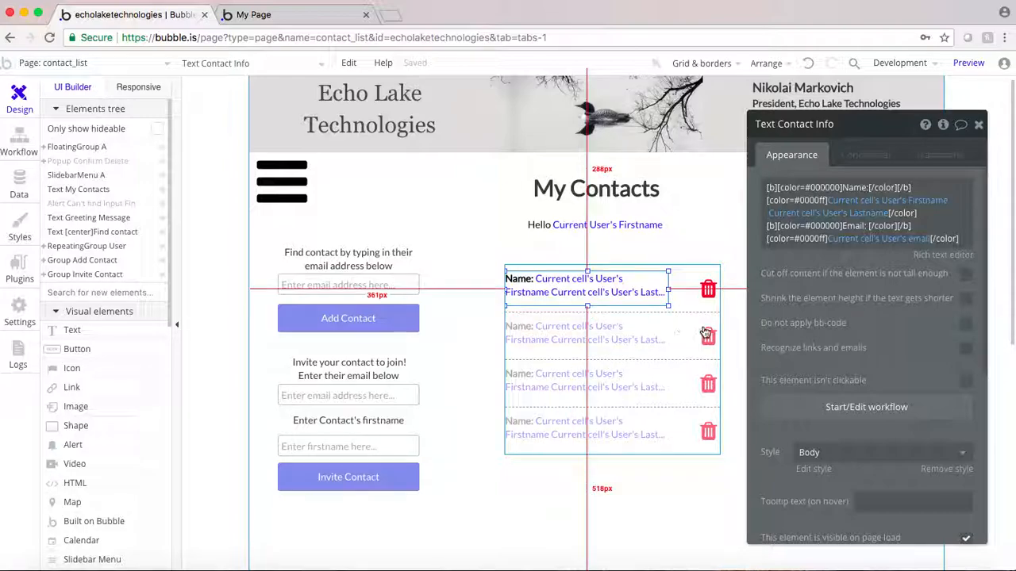
# Open the trash icon's workflow and inspect Step 1's Display data settings, keeping Popup Confirm Delete as its element
pyautogui.click(708, 290)
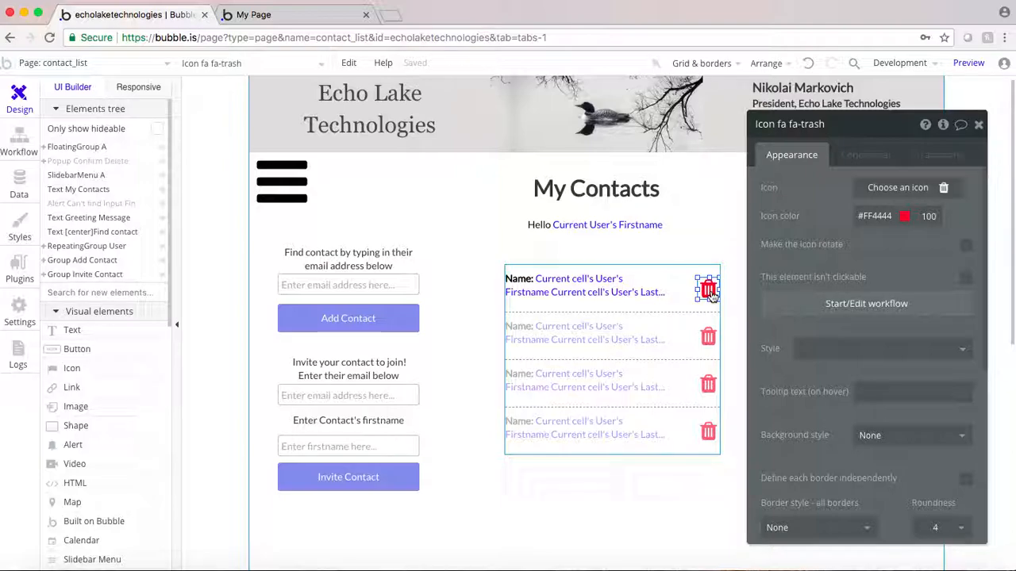
pyautogui.click(854, 304)
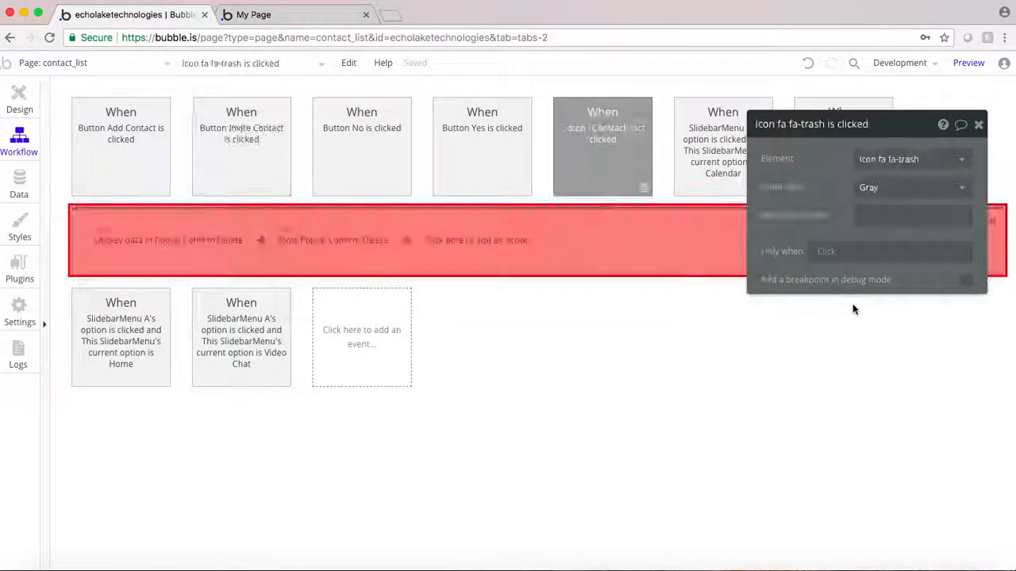
pyautogui.moveTo(123, 247)
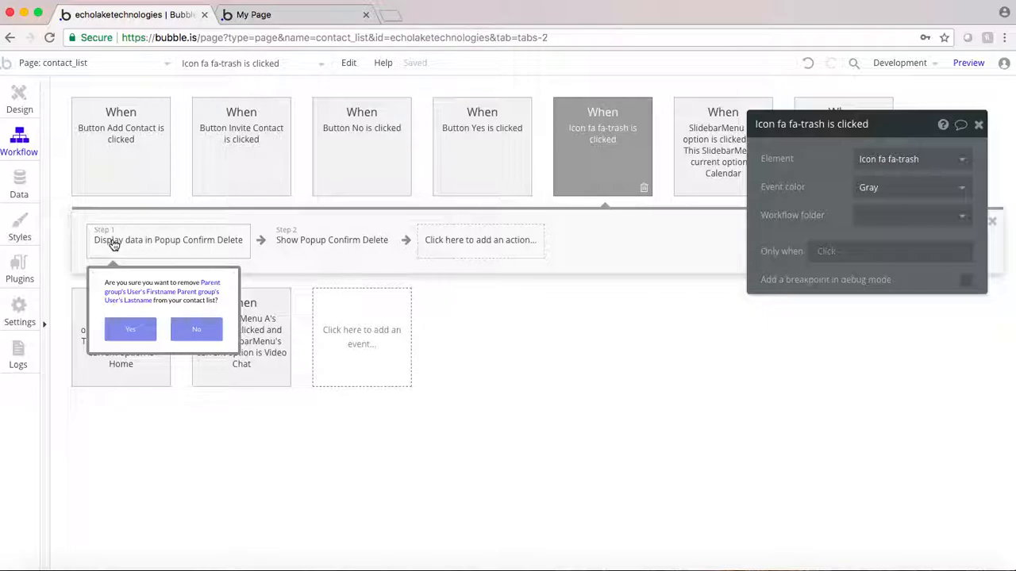
pyautogui.click(115, 248)
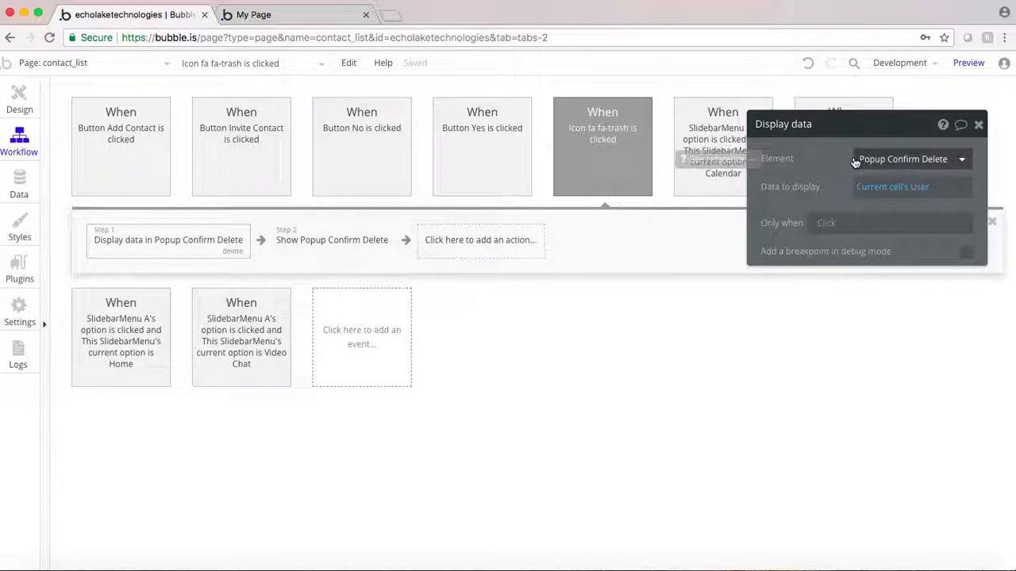
pyautogui.click(912, 161)
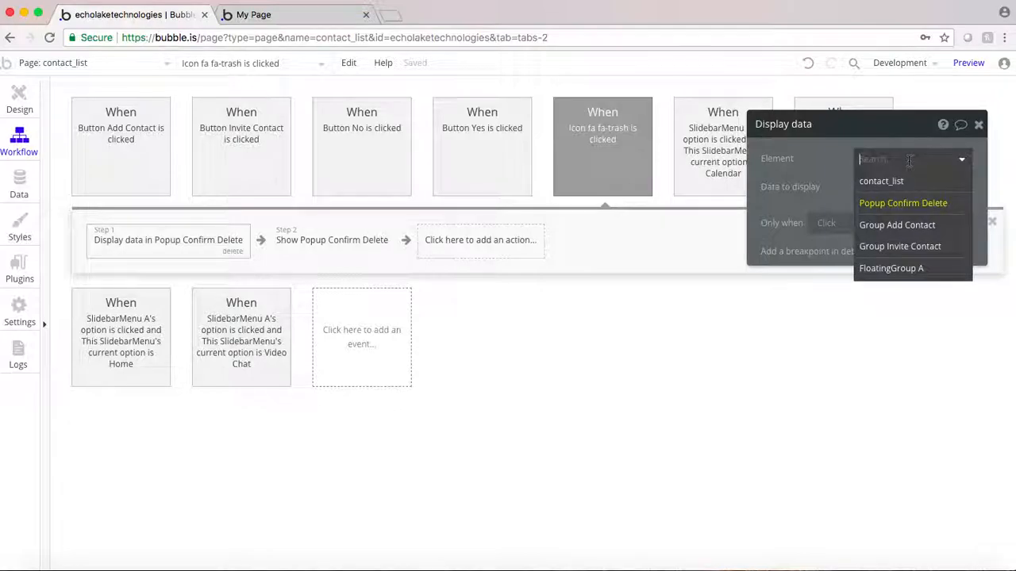
pyautogui.click(911, 208)
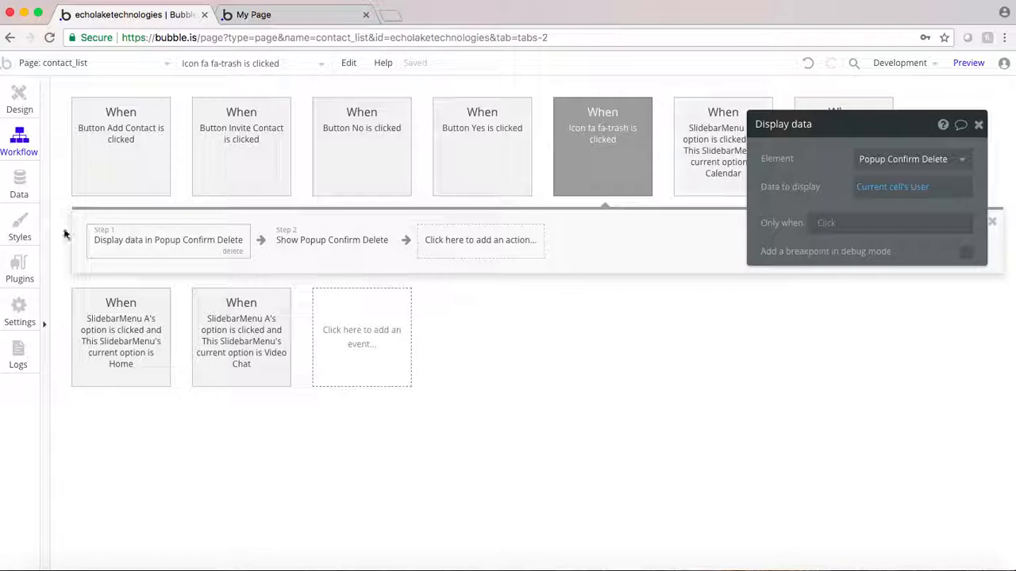
# Locate Popup Confirm Delete among the page design's elements, and inspect the Show action in the trash icon's workflow
pyautogui.click(19, 100)
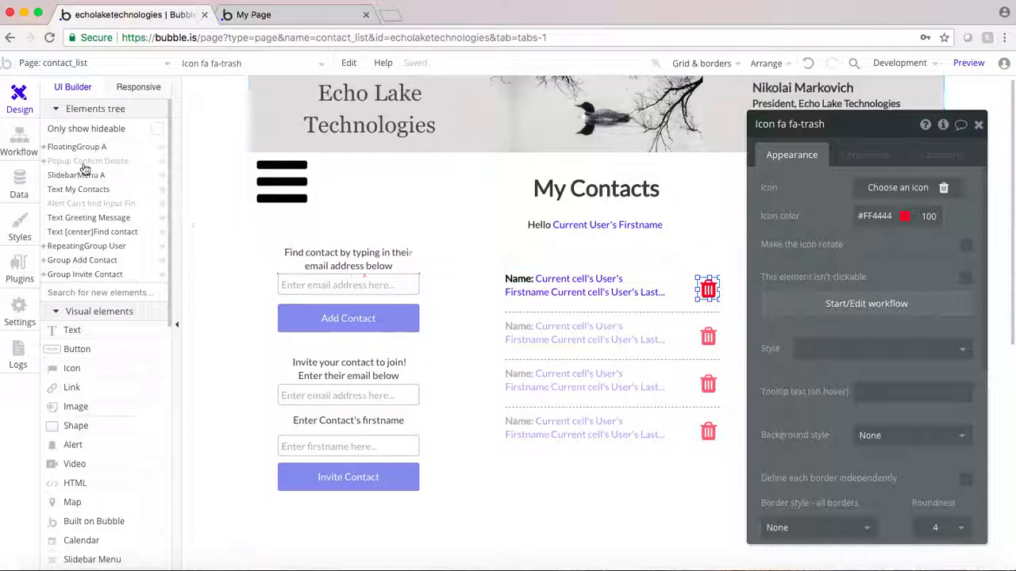
pyautogui.click(18, 141)
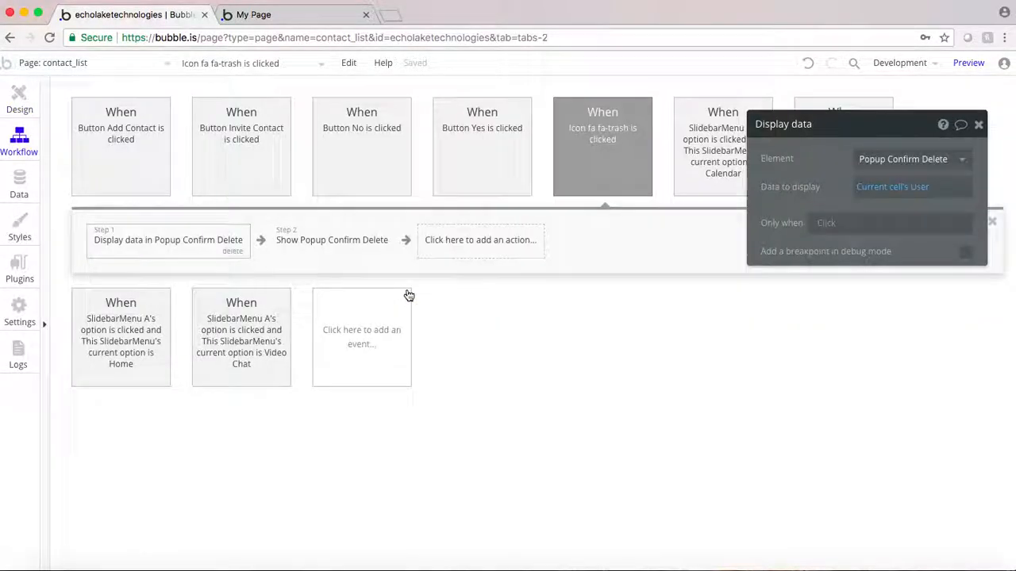
pyautogui.click(318, 238)
pyautogui.click(835, 163)
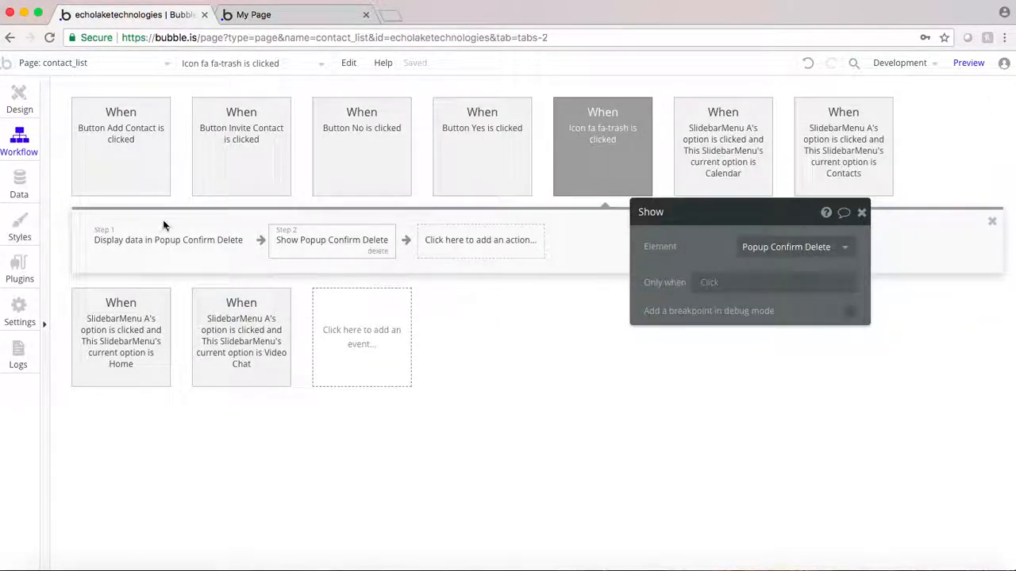
# Recheck which data Step 1 of the trash icon's workflow passes to Popup Confirm Delete
pyautogui.moveTo(162, 242)
pyautogui.moveTo(216, 242)
pyautogui.click(171, 244)
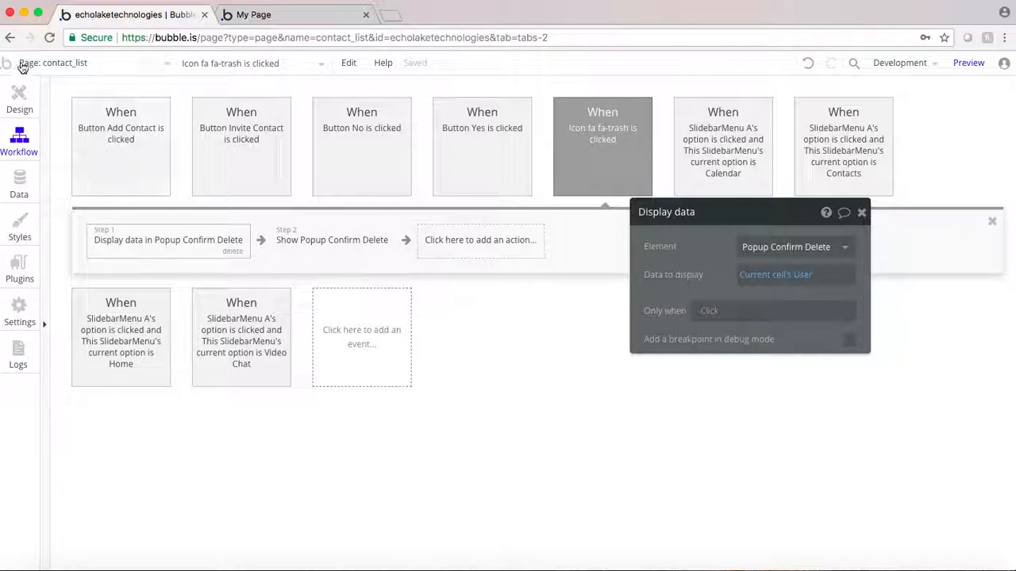
# Show Popup Confirm Delete in the page design and inspect its type of content and confirmation text
pyautogui.click(20, 101)
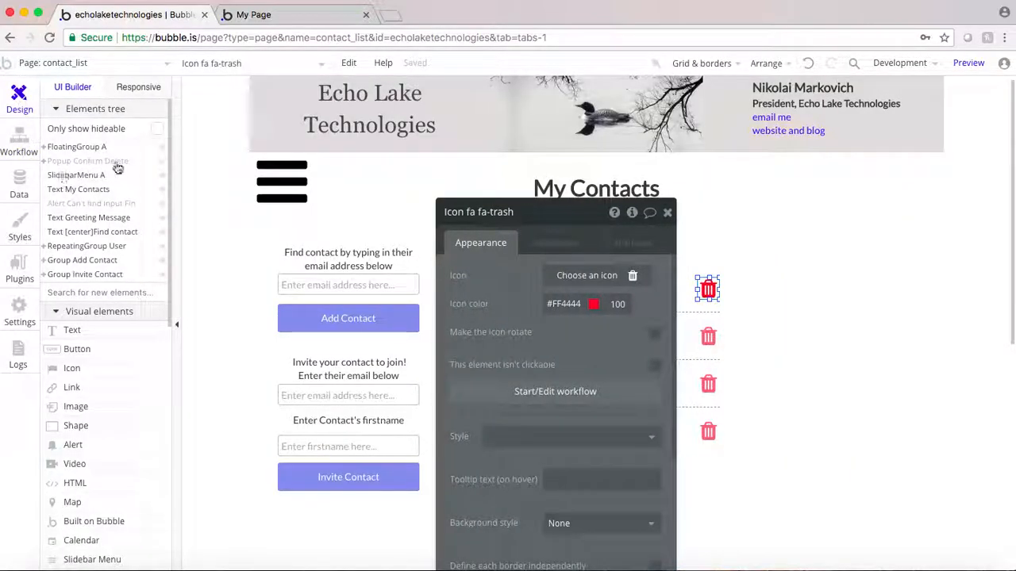
pyautogui.click(86, 162)
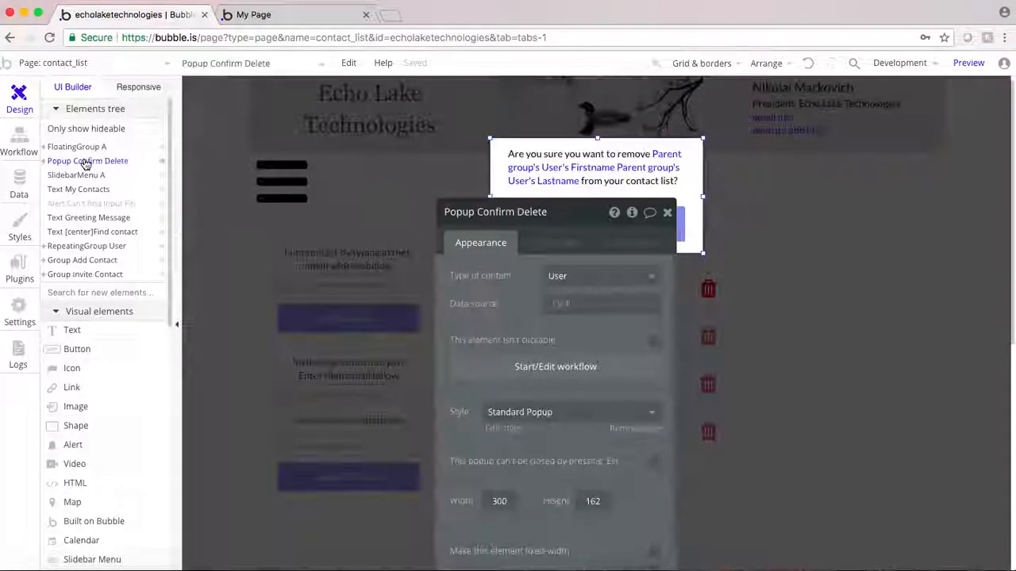
pyautogui.moveTo(482, 283); pyautogui.dragTo(730, 197)
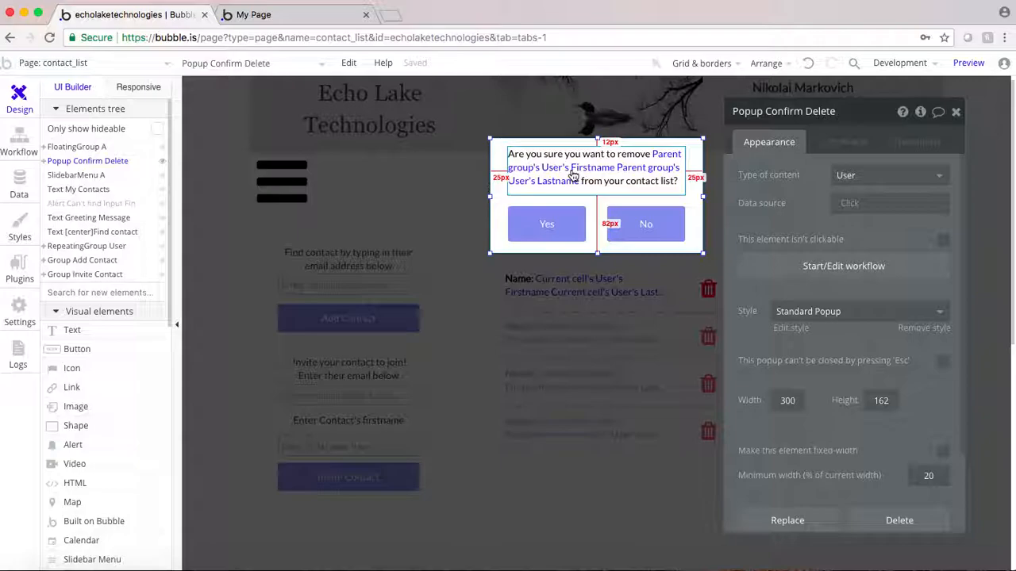
# Open the workflow of the popup's No button and inspect its action that hides Popup Confirm Delete
pyautogui.click(643, 226)
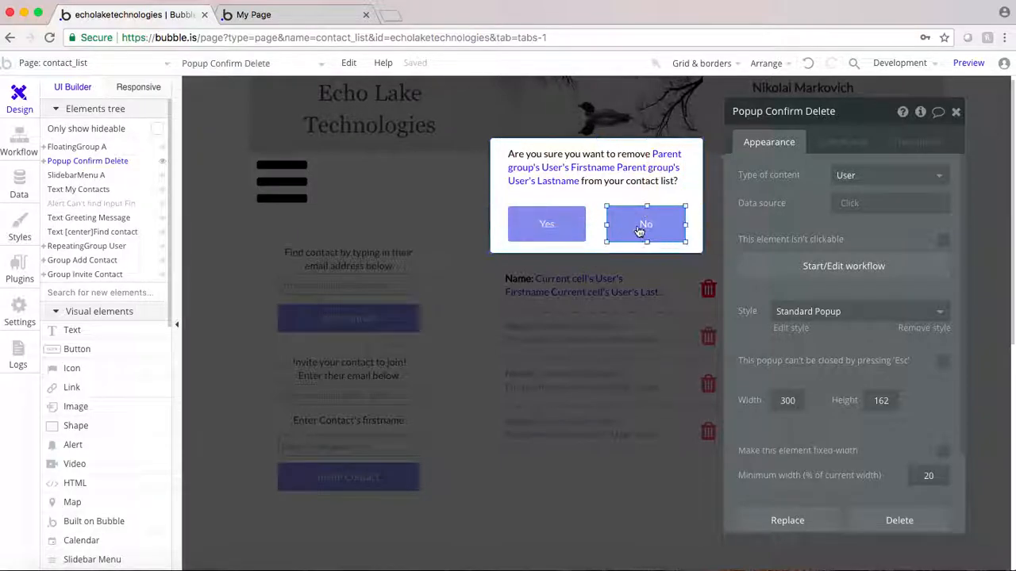
pyautogui.click(802, 240)
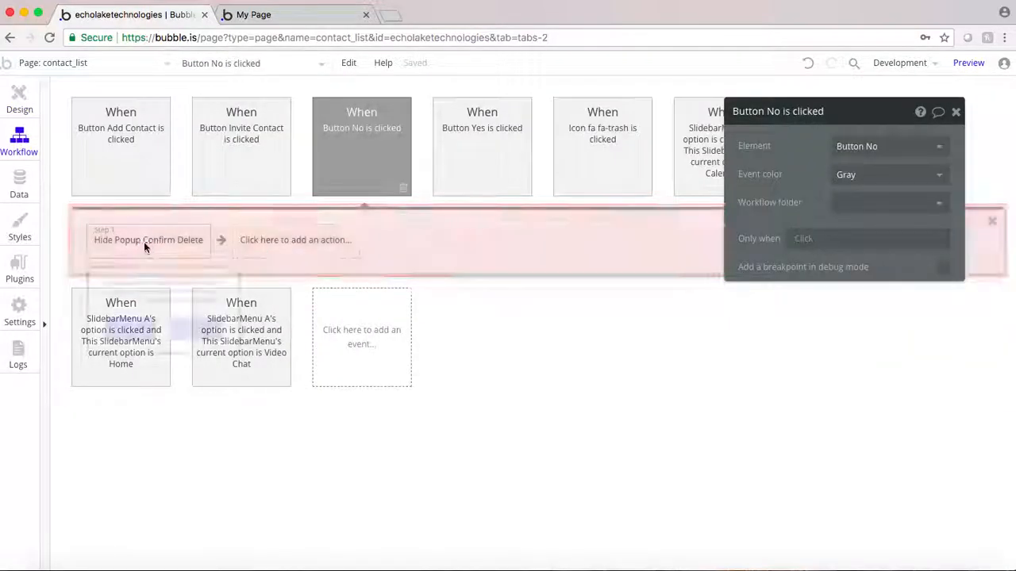
pyautogui.click(144, 241)
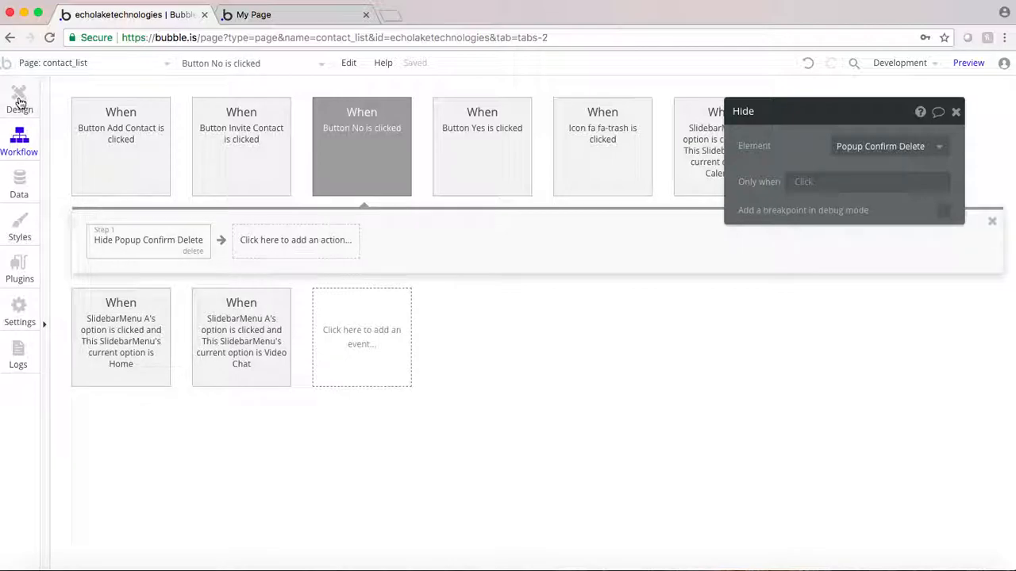
# Inspect the Make changes to User and Hide actions in the Yes button's workflow, and return to the contact_list page design
pyautogui.click(20, 102)
pyautogui.click(542, 232)
pyautogui.click(778, 238)
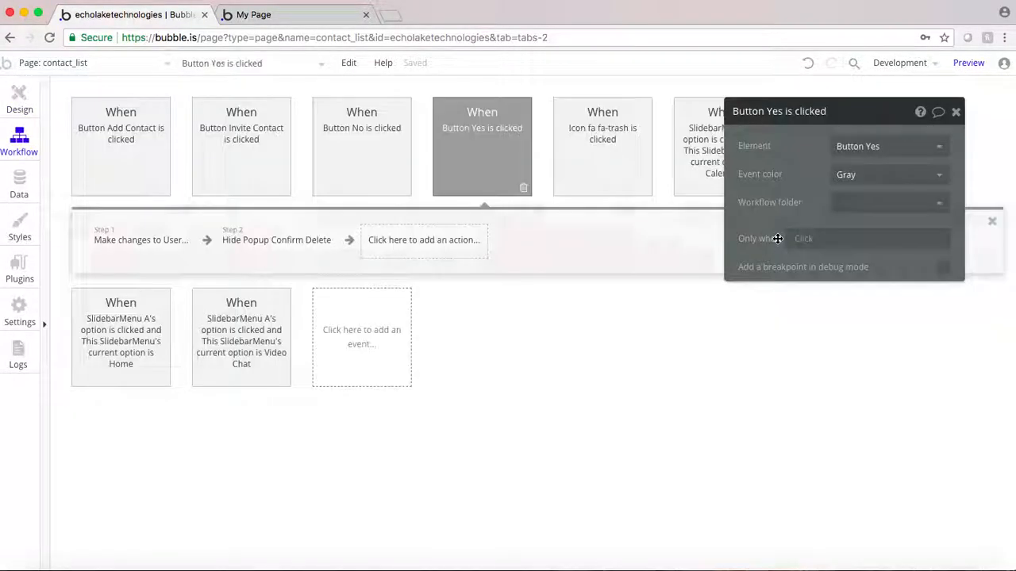
pyautogui.click(134, 242)
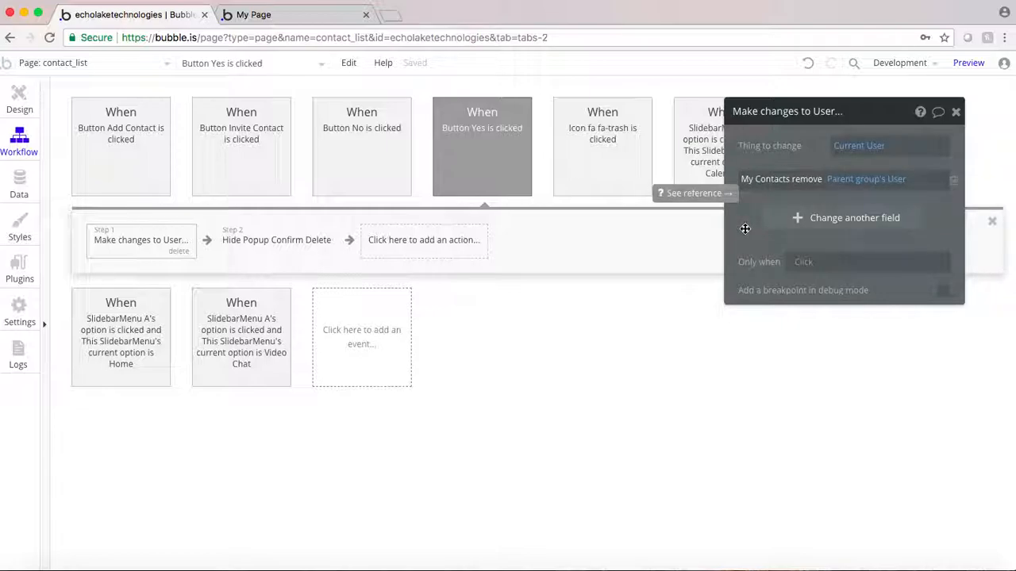
pyautogui.click(281, 242)
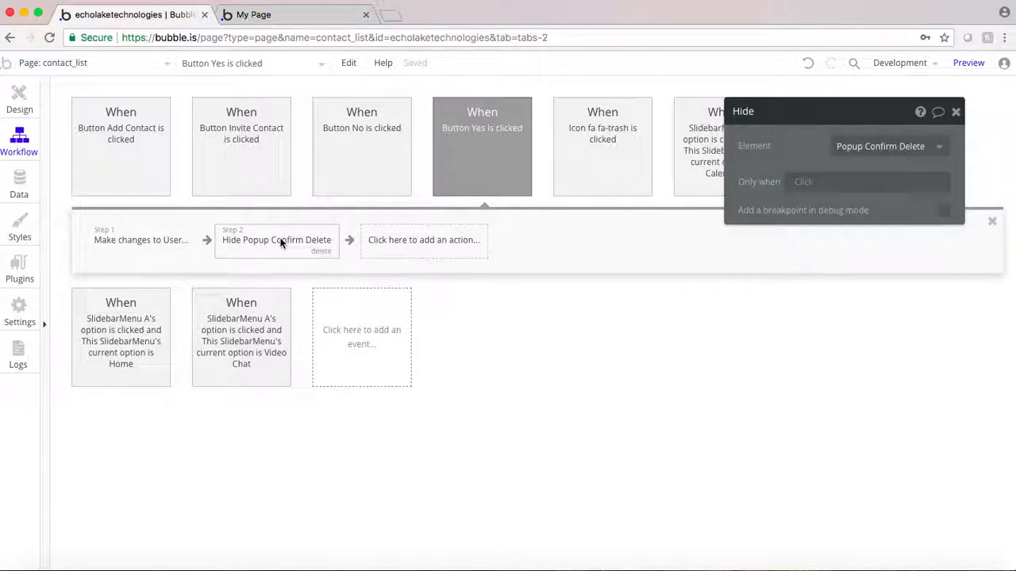
pyautogui.click(13, 101)
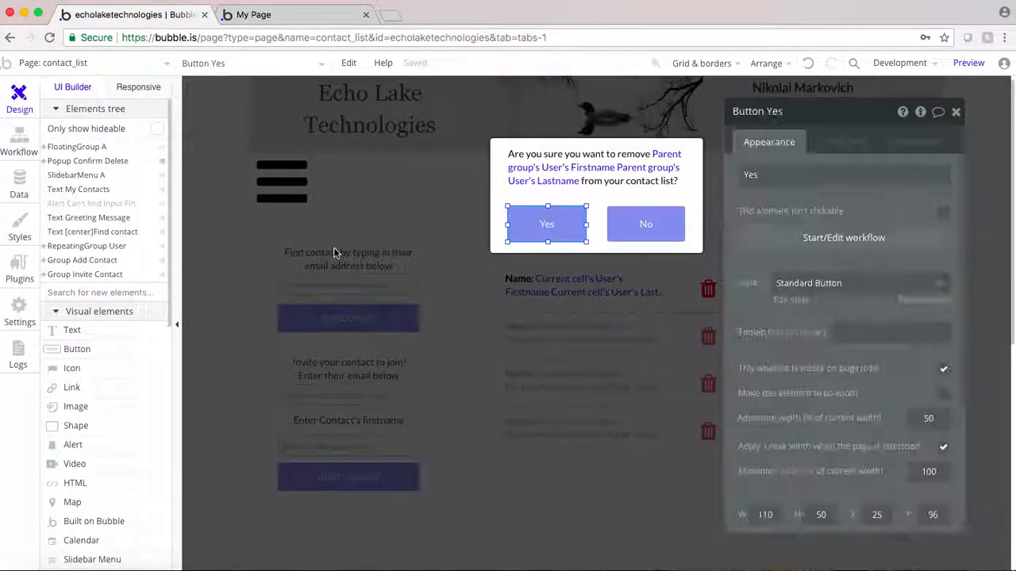
pyautogui.click(490, 324)
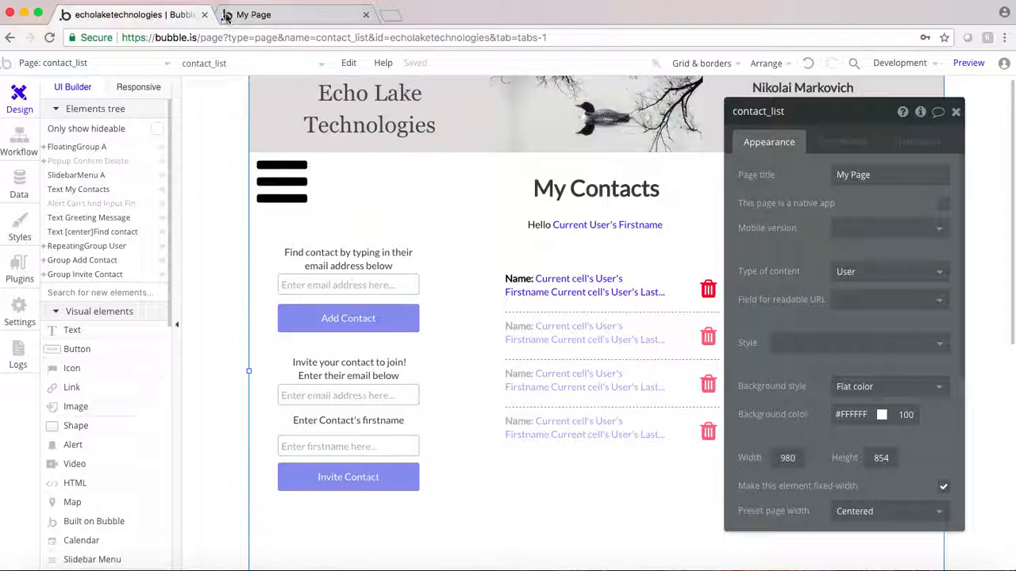
# Switch to the My Page preview and look through the My Contacts list
pyautogui.click(274, 16)
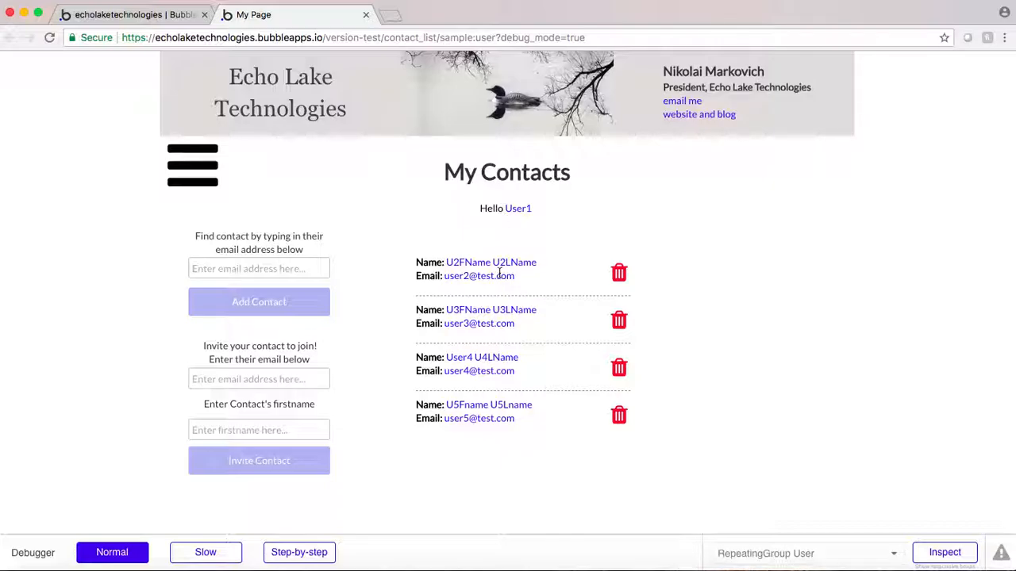
pyautogui.scroll(-2, 493, 341)
pyautogui.scroll(2, 494, 339)
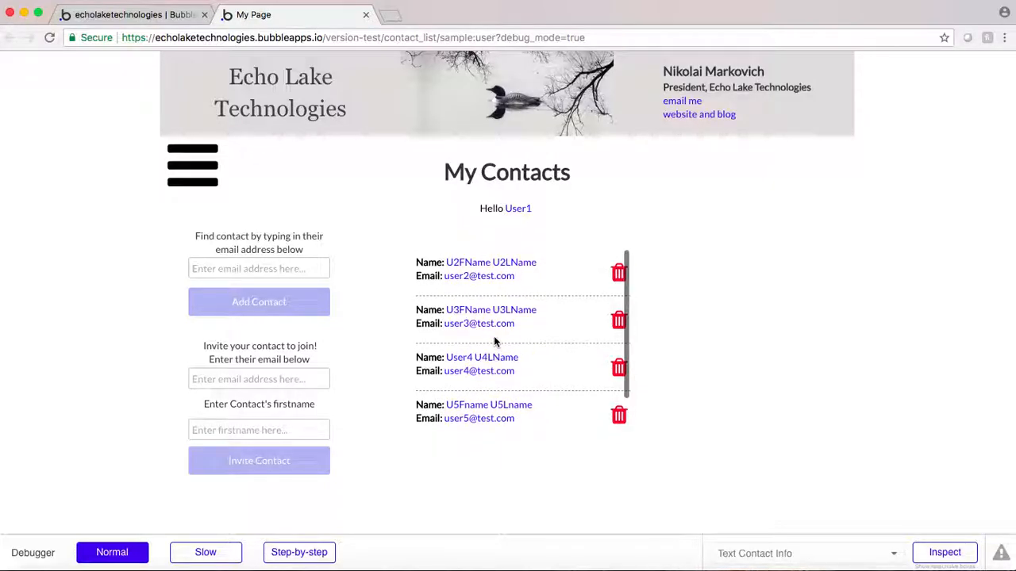
pyautogui.scroll(2, 493, 309)
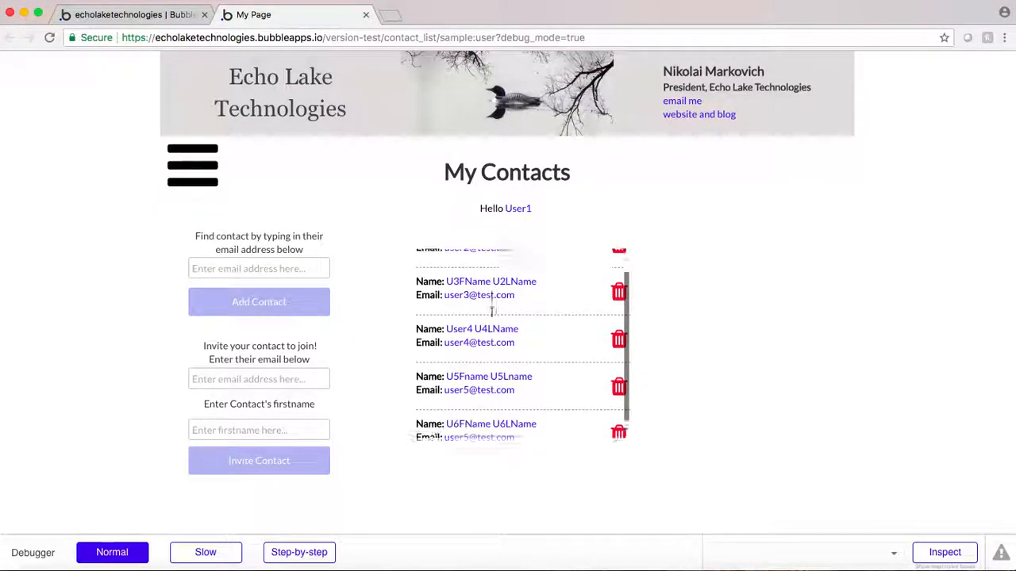
# Try to add the signed-in user's own email address as a contact in the preview
pyautogui.click(226, 269)
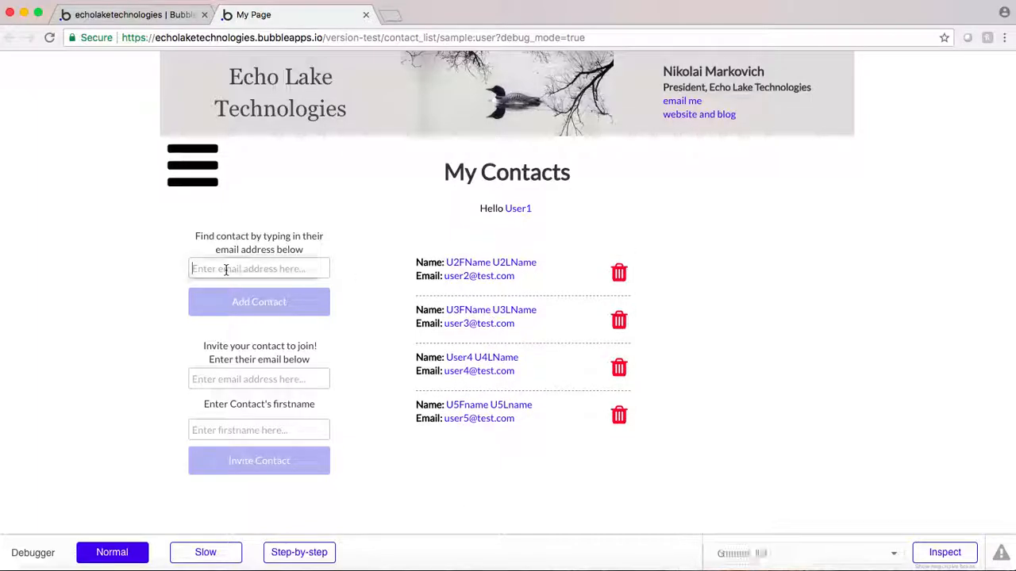
pyautogui.write('user1@test.com')
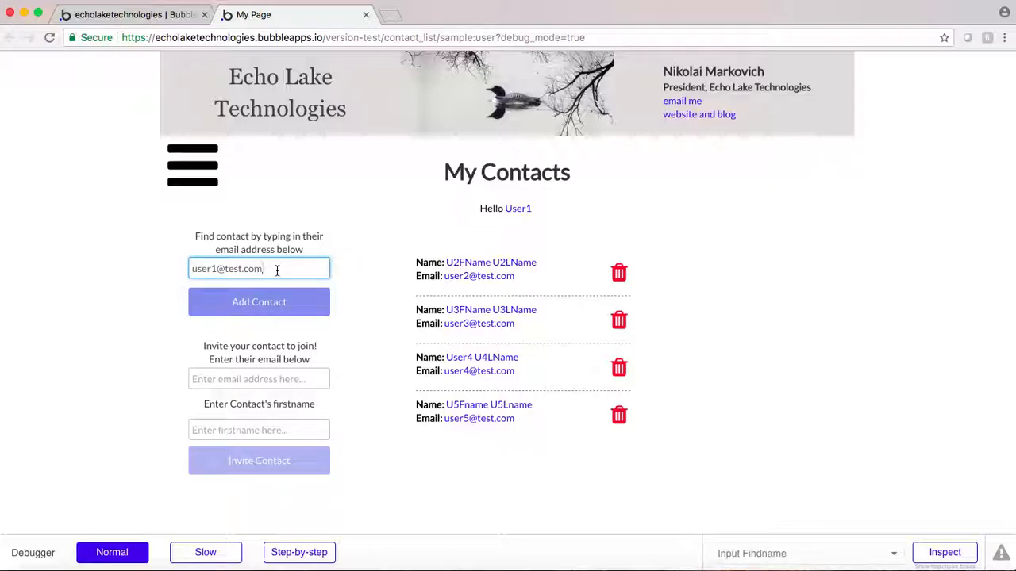
pyautogui.click(248, 310)
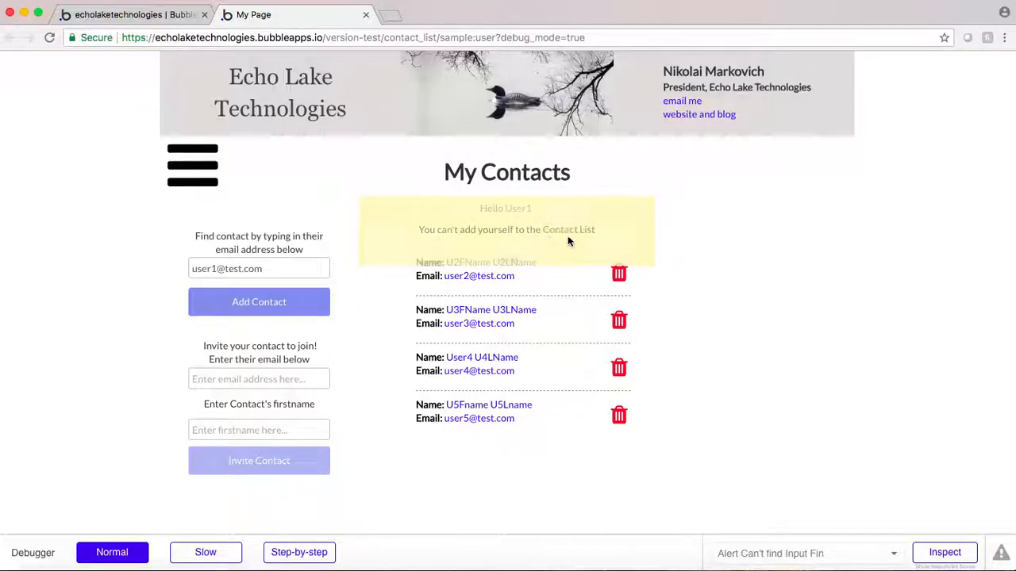
pyautogui.click(240, 306)
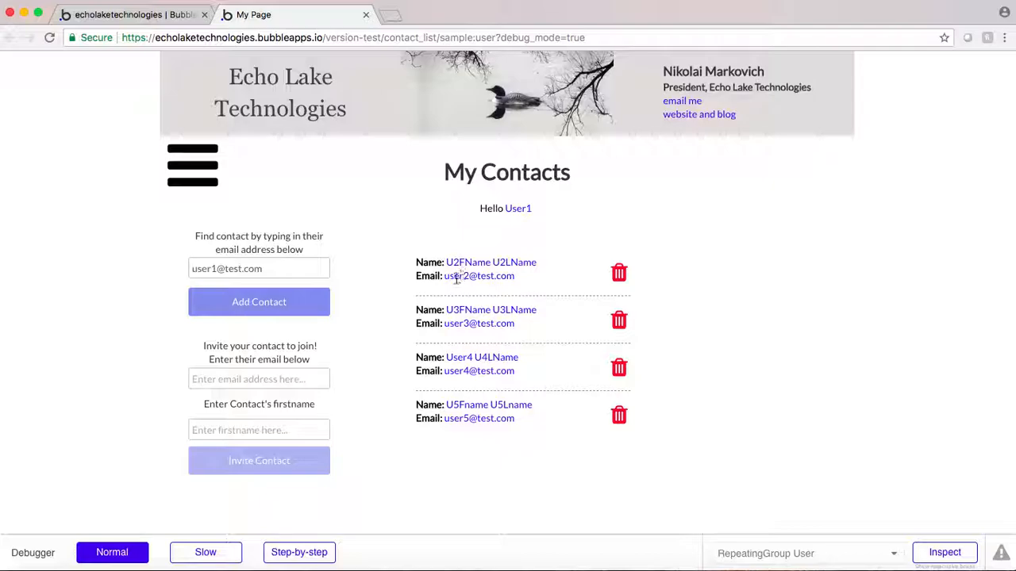
# Replace the search email with that of the first contact already listed and try to add it again
pyautogui.click(213, 269)
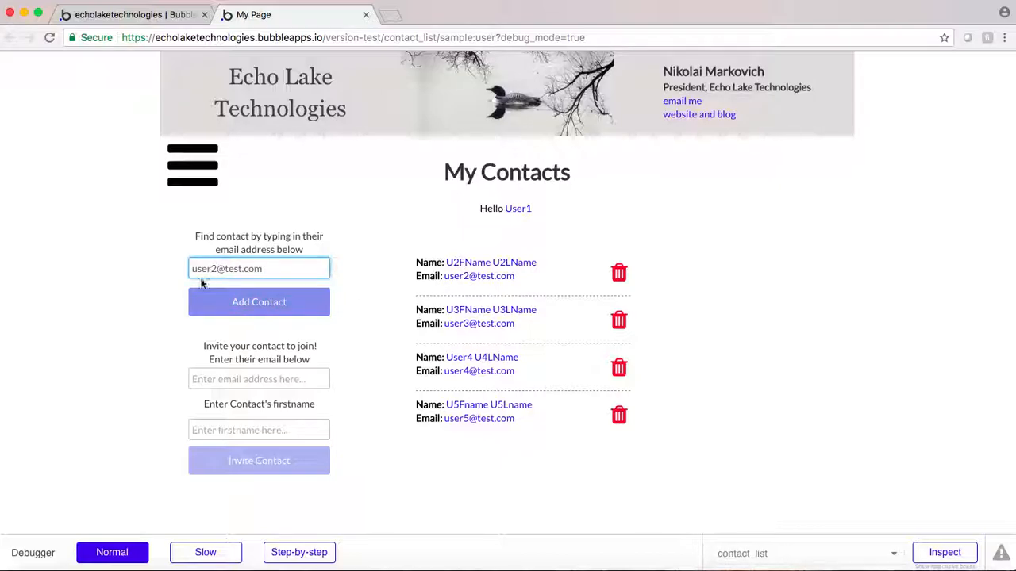
pyautogui.click(258, 307)
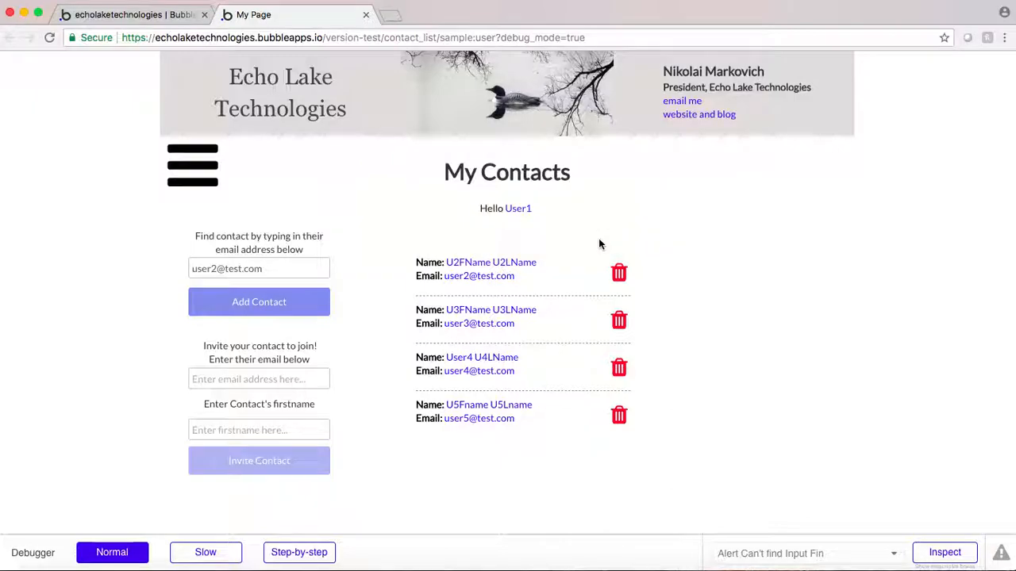
pyautogui.click(239, 308)
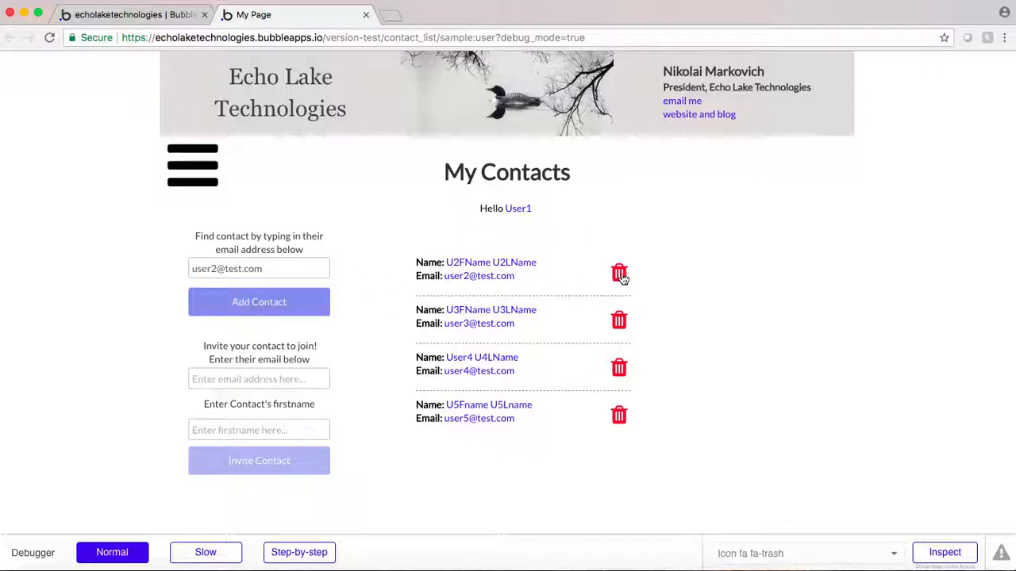
# Remove the digit from the search email and try to add this unregistered address as a contact
pyautogui.click(215, 270)
pyautogui.press('BackSpace')
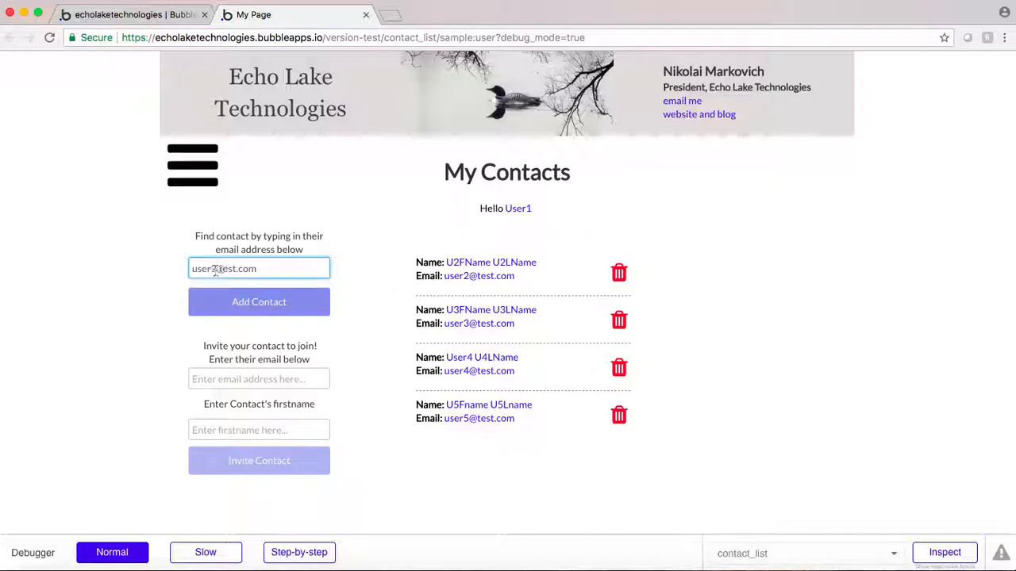
pyautogui.click(242, 313)
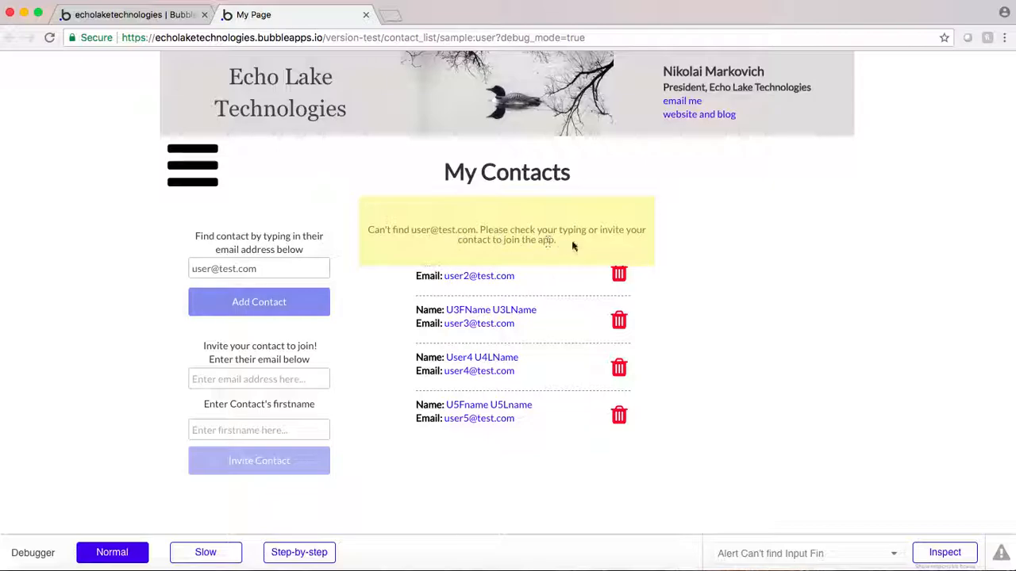
pyautogui.click(274, 308)
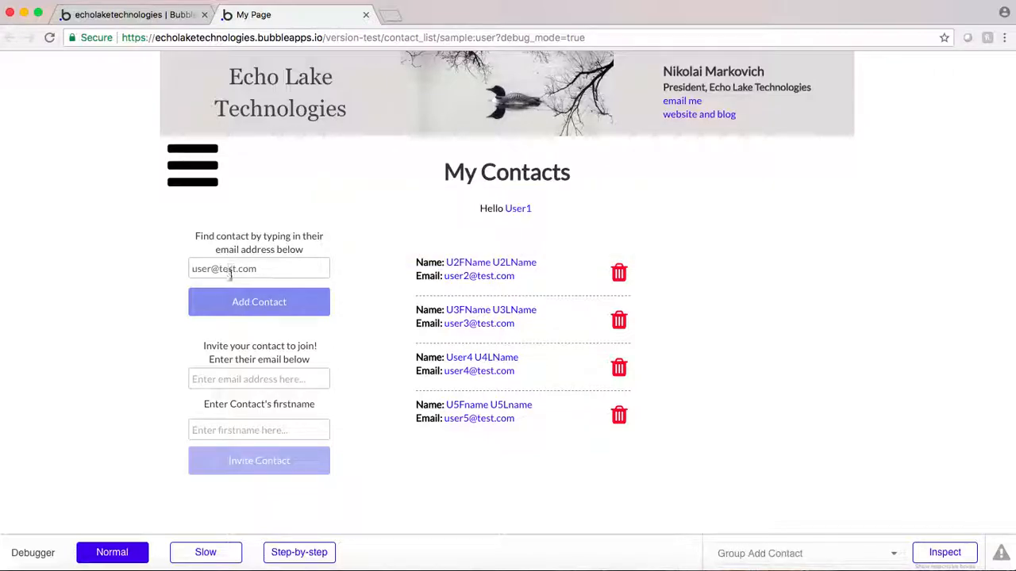
pyautogui.click(247, 306)
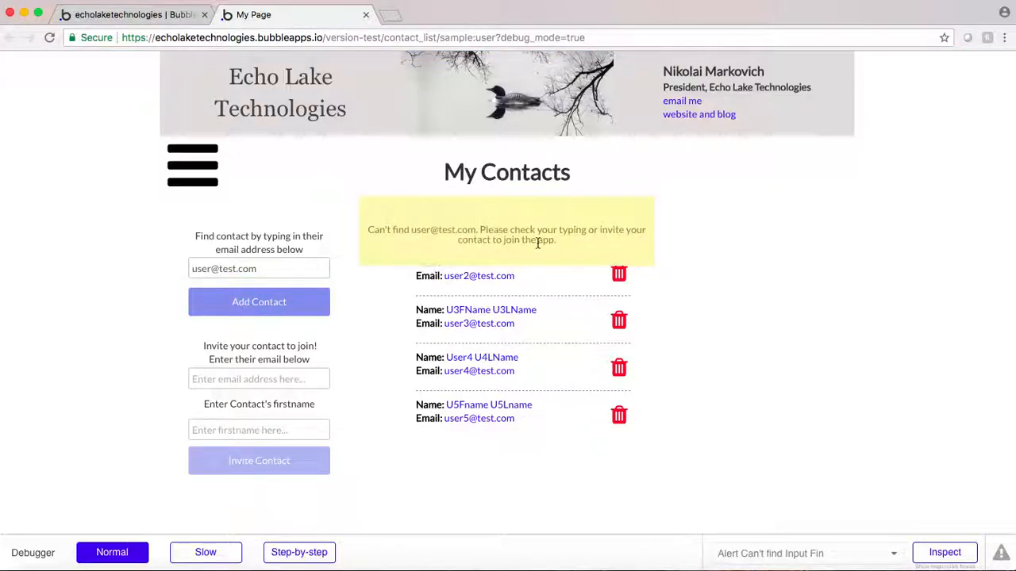
pyautogui.click(240, 301)
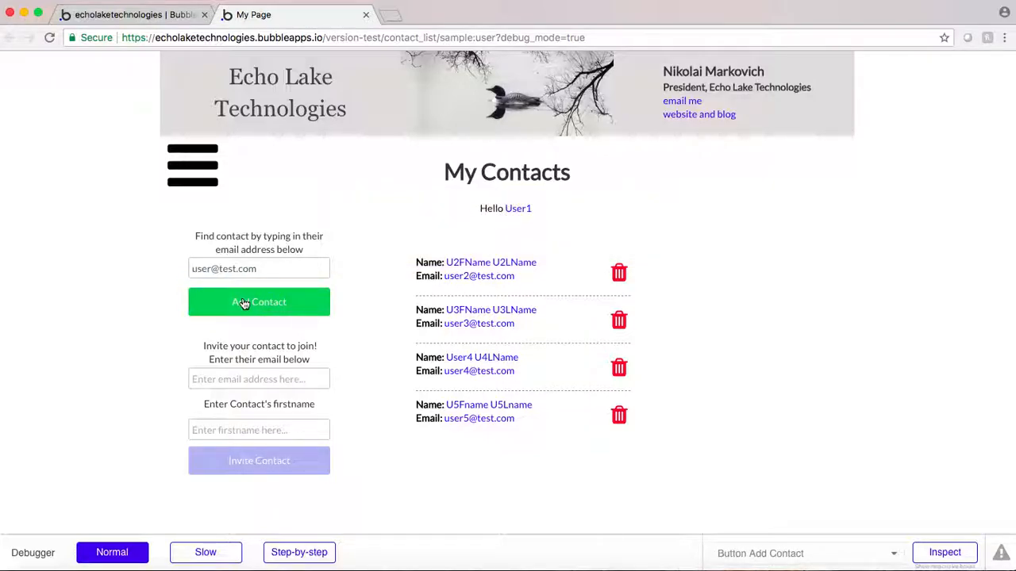
# Return to the Bubble editor and open the workflow of the Add Contact button
pyautogui.click(139, 15)
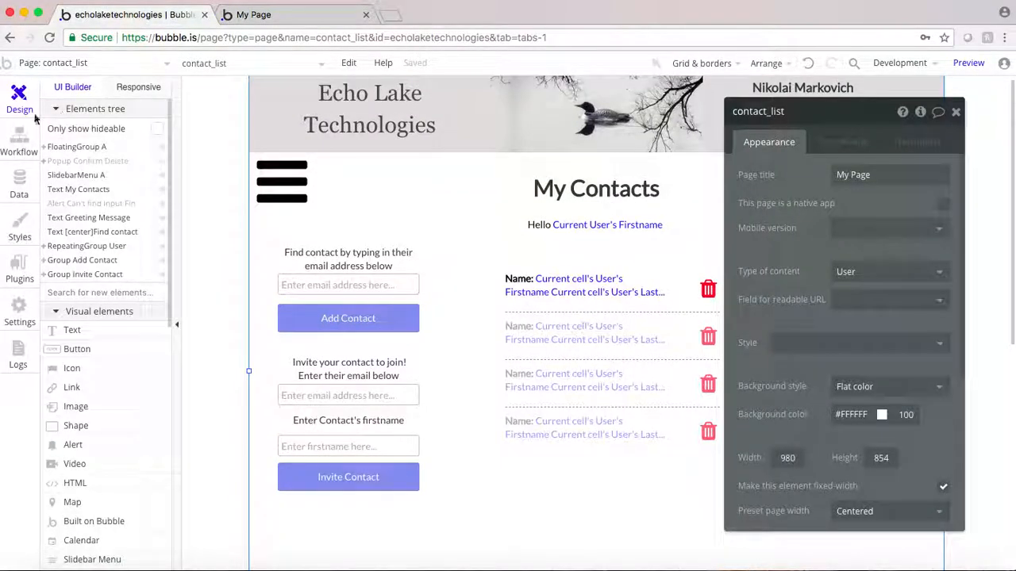
pyautogui.click(19, 143)
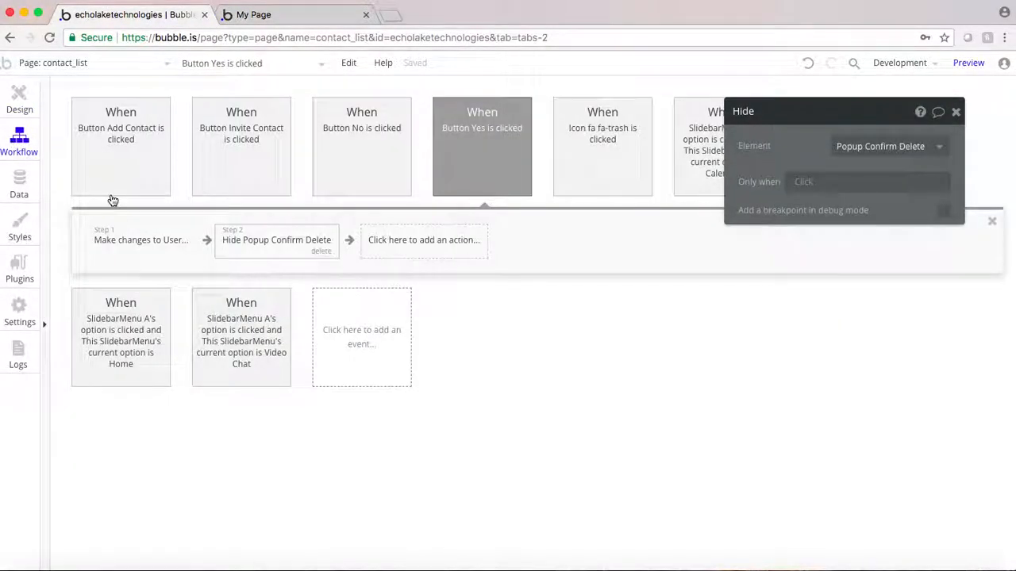
pyautogui.moveTo(269, 166)
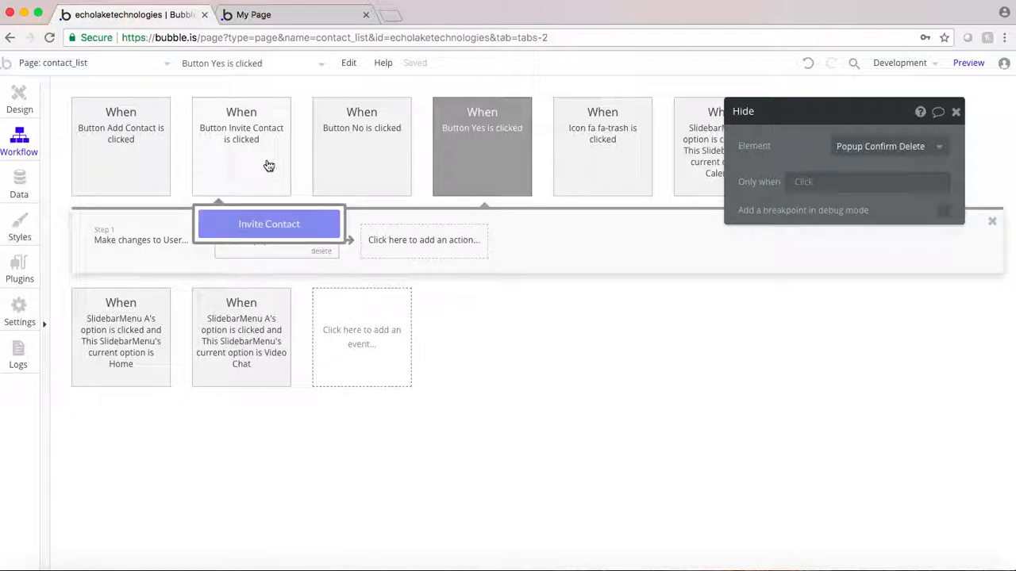
pyautogui.click(19, 100)
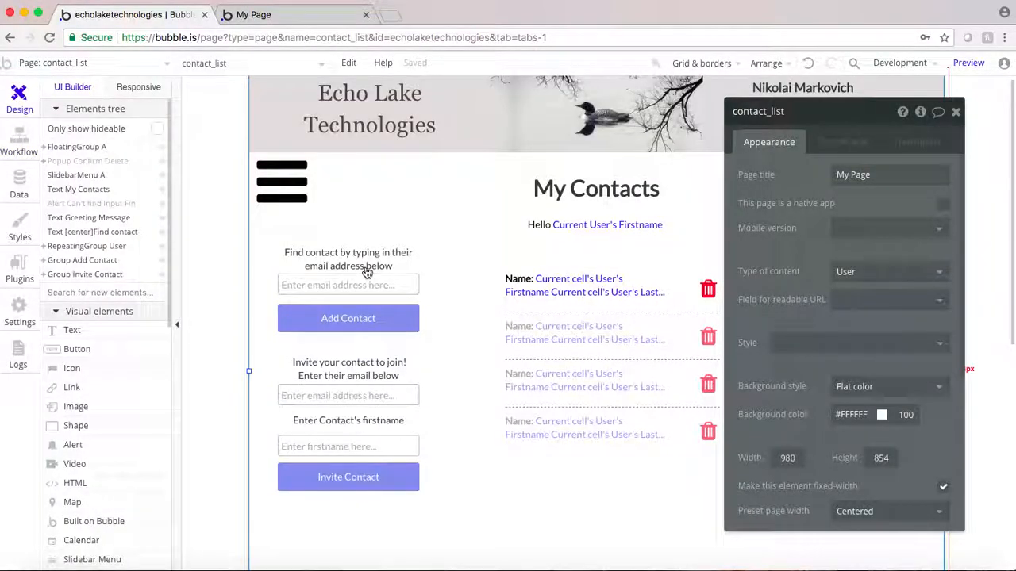
pyautogui.click(339, 321)
pyautogui.click(850, 235)
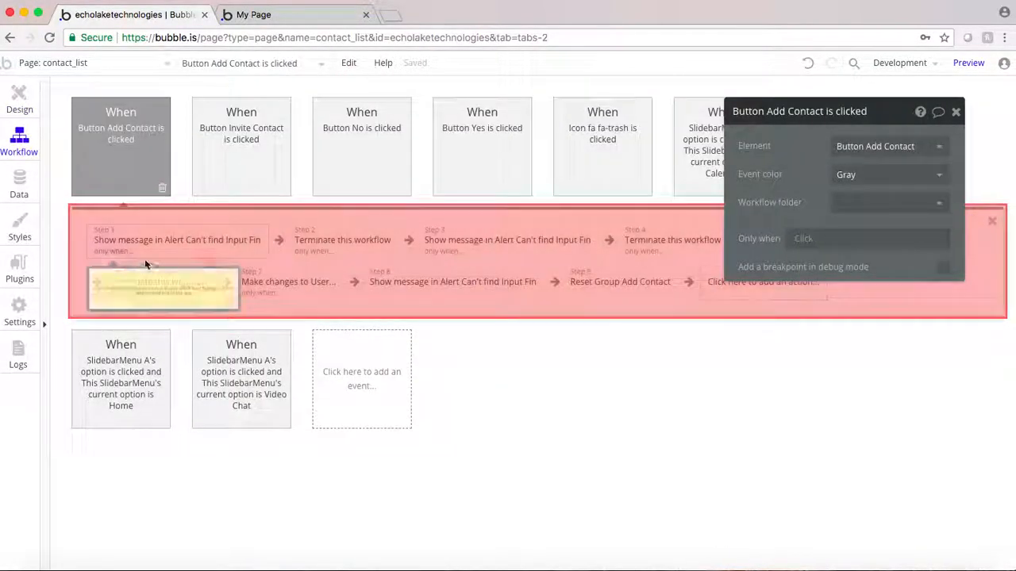
# Inspect Step 3's Show message settings in the workflow and the message of Alert Can't find Input Fin in the page design
pyautogui.moveTo(497, 256)
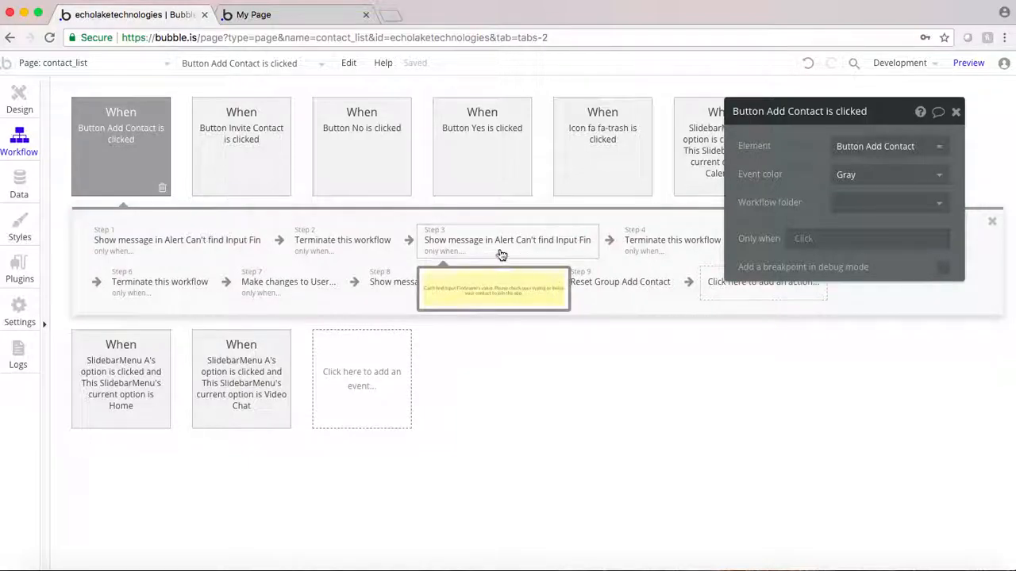
pyautogui.click(515, 253)
pyautogui.moveTo(782, 229); pyautogui.dragTo(679, 397)
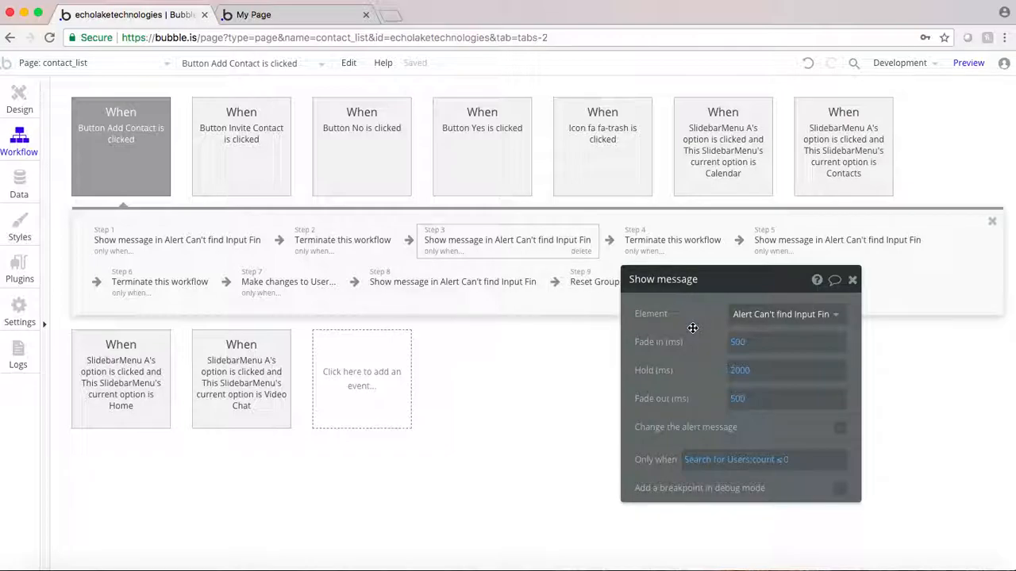
pyautogui.click(19, 100)
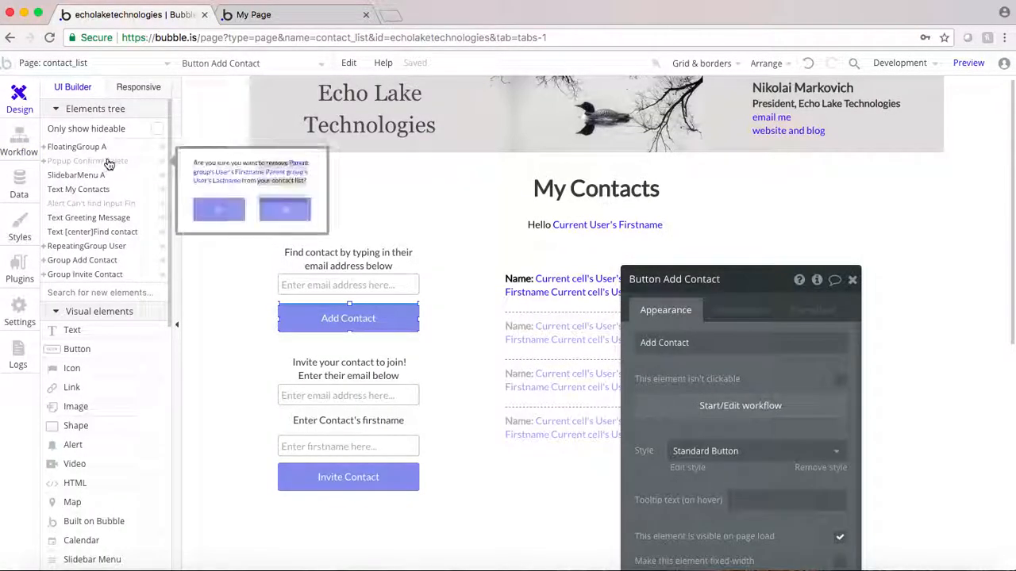
pyautogui.click(91, 203)
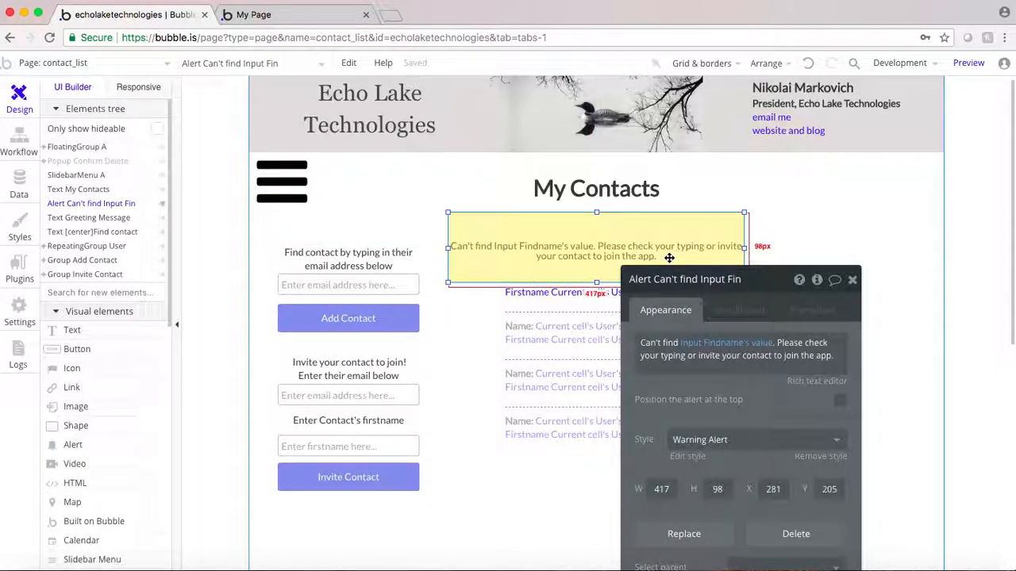
# Set the hold time of the Step 3 Show message action in the Add Contact workflow to 4000 ms
pyautogui.click(20, 138)
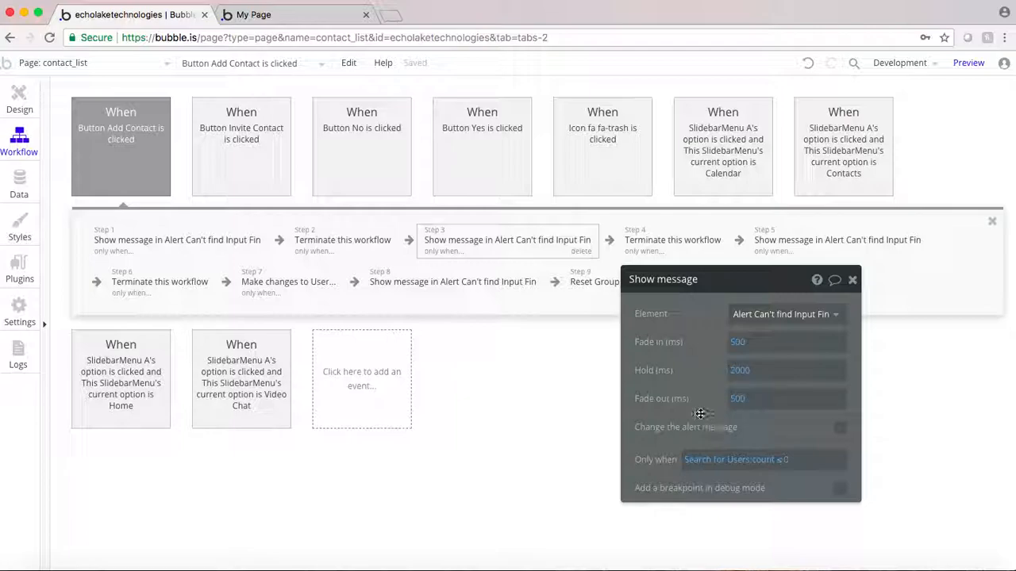
pyautogui.doubleClick(733, 370)
pyautogui.press('BackSpace')
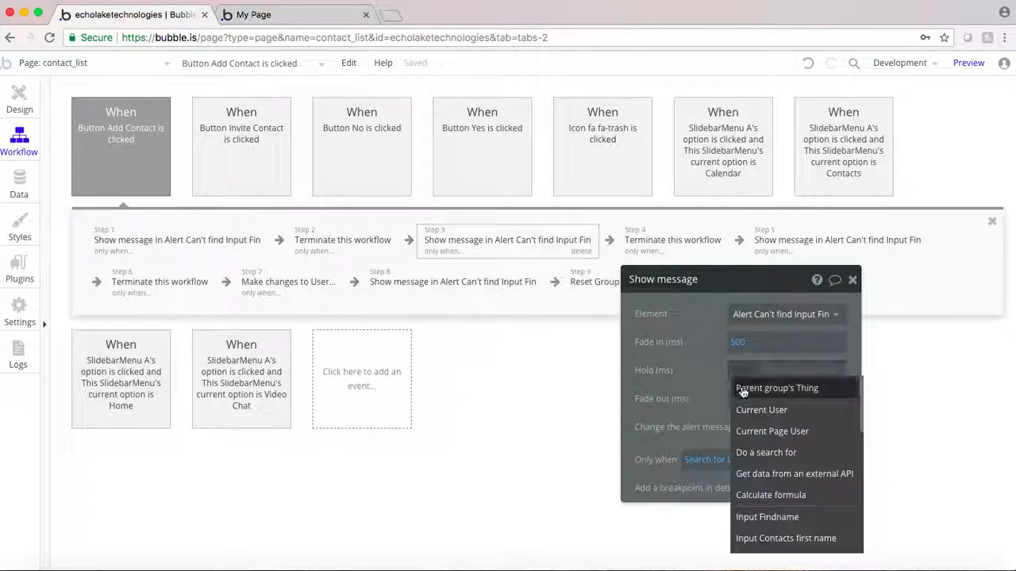
pyautogui.write('4000')
pyautogui.click(706, 368)
# Refresh the My Page preview and try to add an unregistered email address as a contact
pyautogui.click(282, 20)
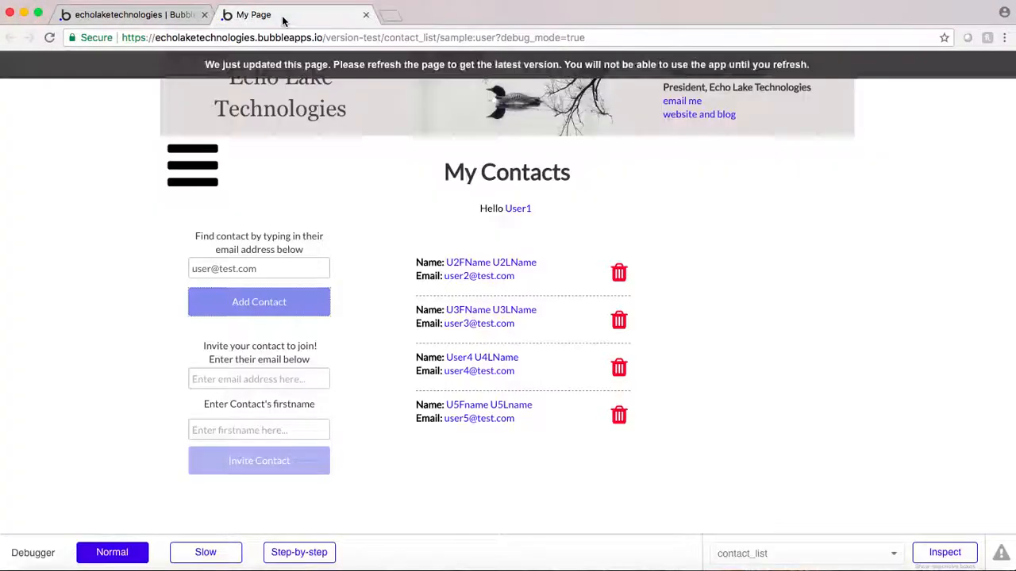
pyautogui.press('super+r')
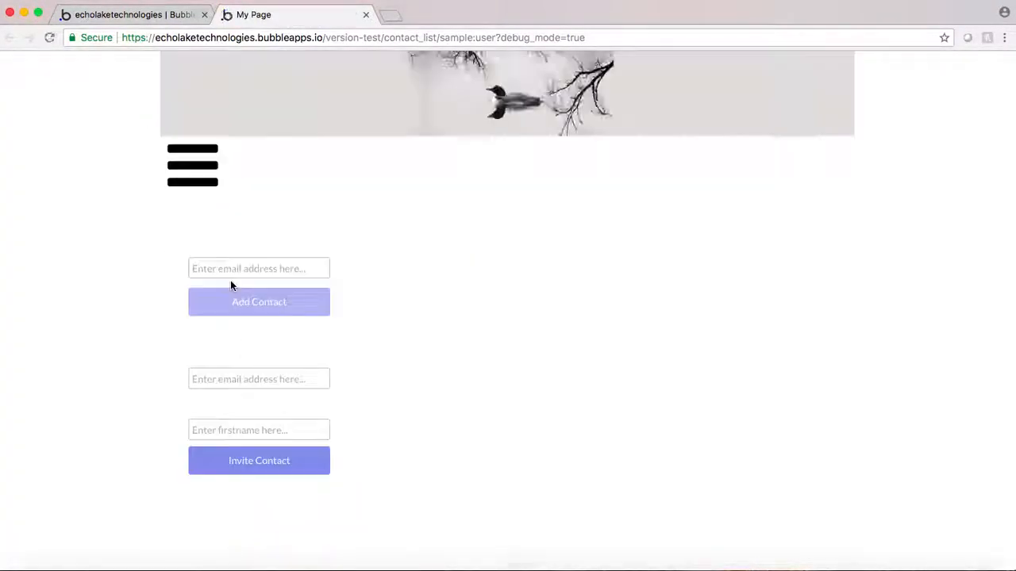
pyautogui.click(214, 268)
pyautogui.write('user@test.com')
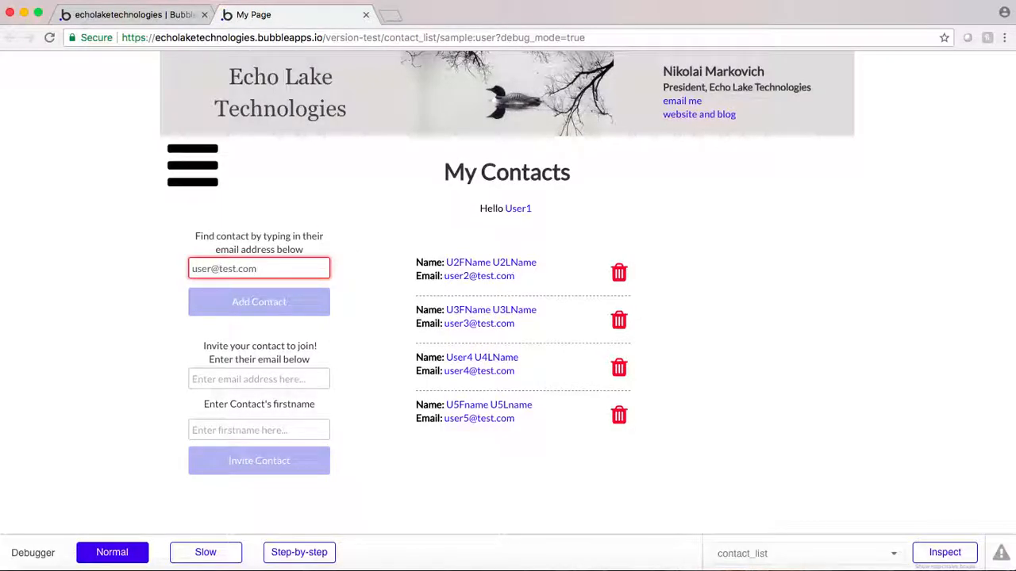
pyautogui.click(269, 302)
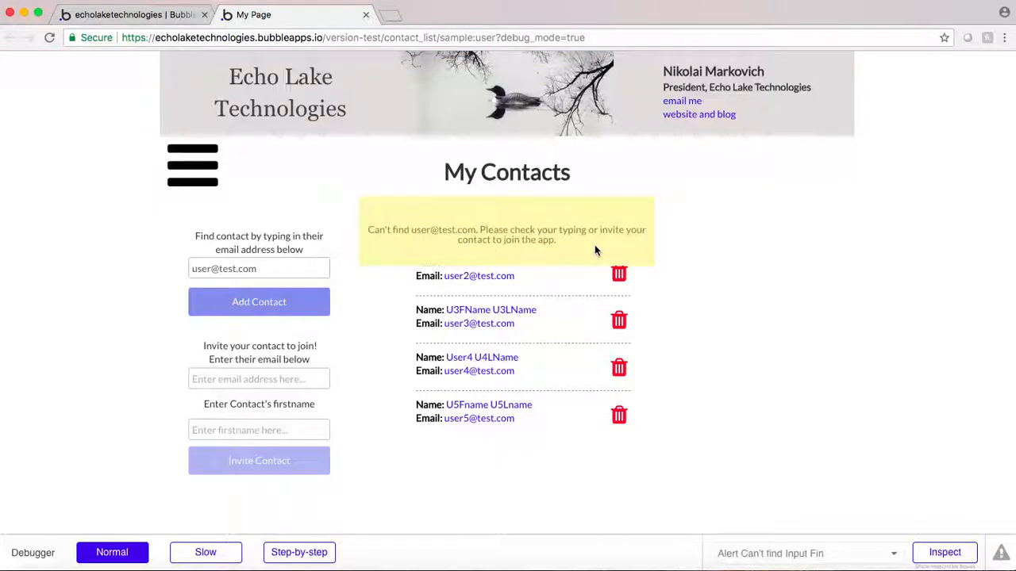
pyautogui.click(242, 290)
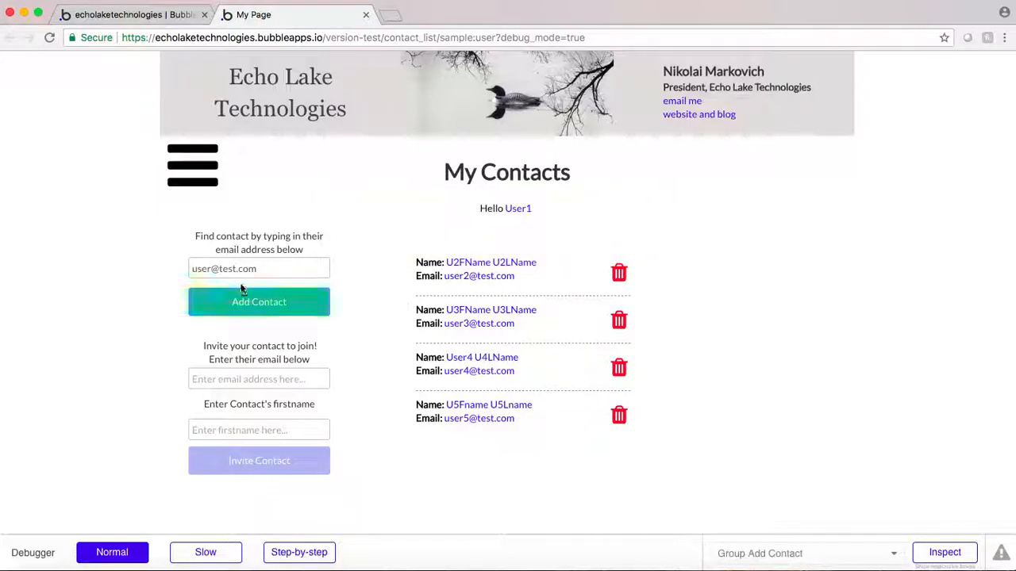
# Remove the first contact in the list, confirm the removal and look over the remaining contacts
pyautogui.click(619, 275)
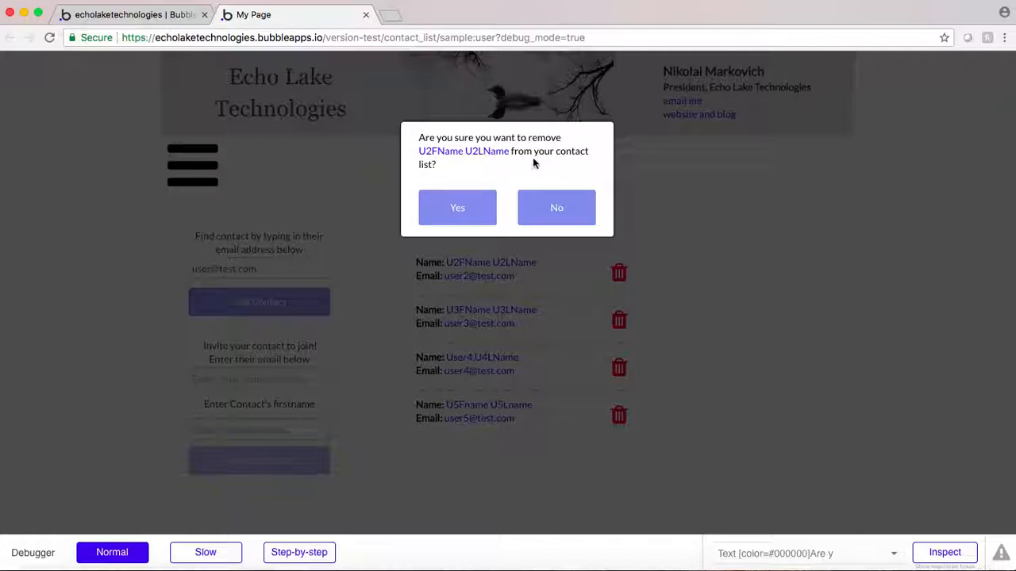
pyautogui.click(454, 213)
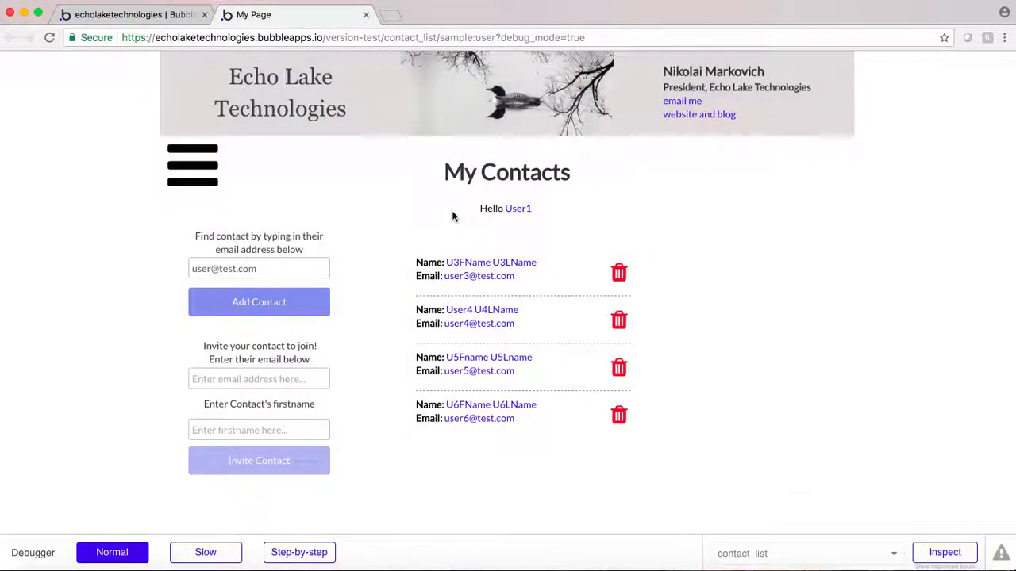
pyautogui.scroll(-3, 471, 279)
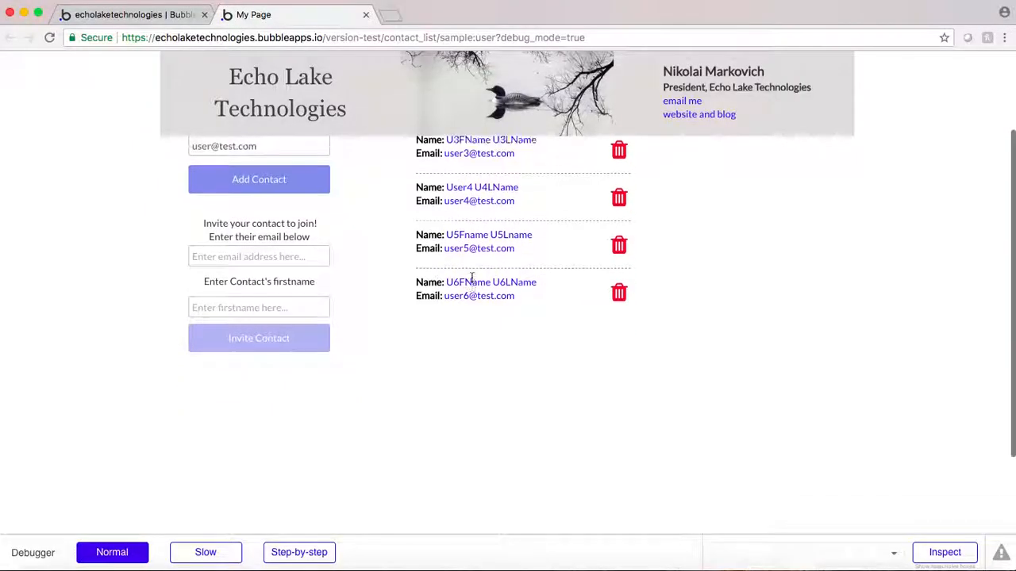
pyautogui.scroll(3, 471, 278)
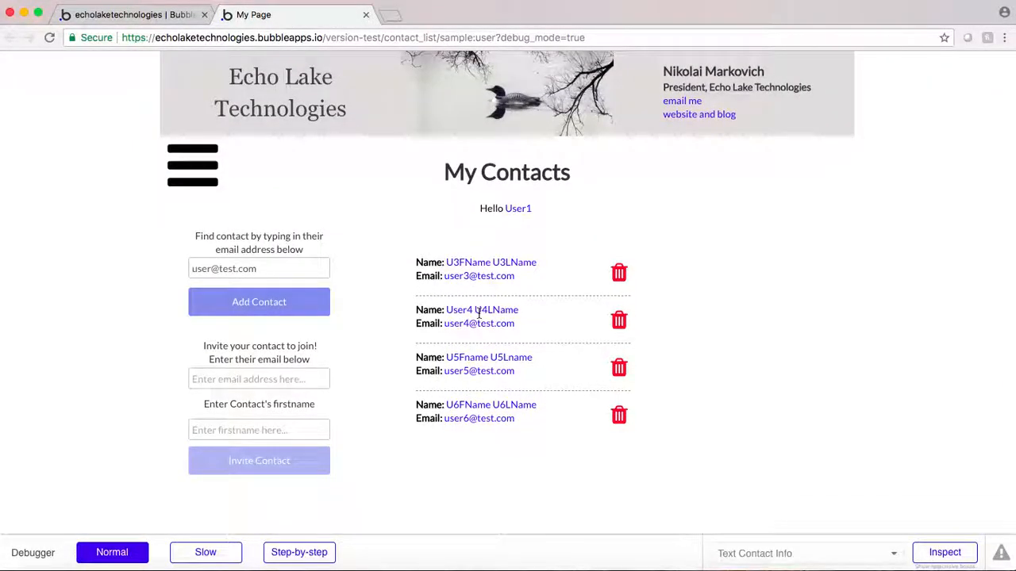
# Insert the digit 2 into the search email and add the removed contact back to the list
pyautogui.click(212, 269)
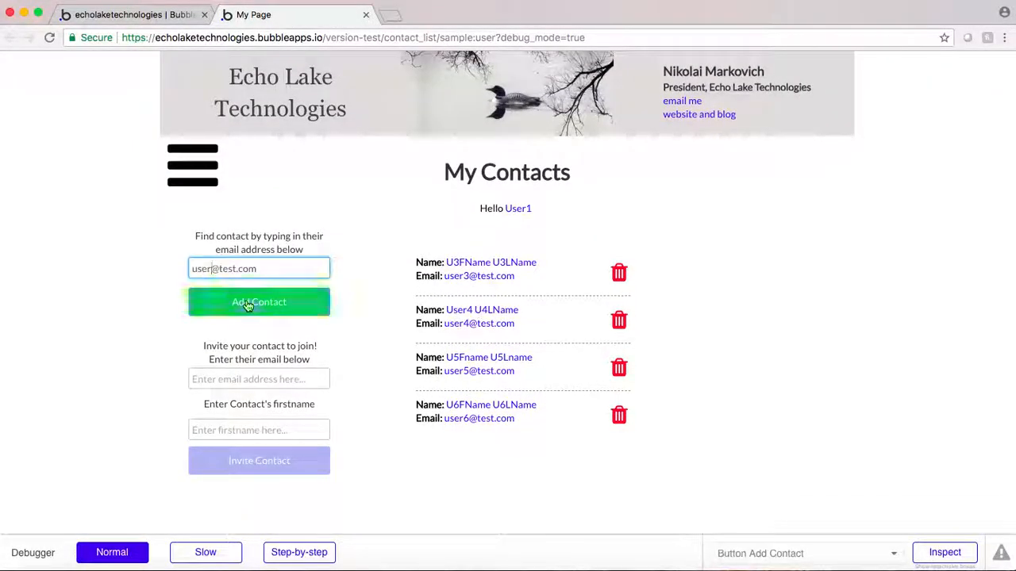
pyautogui.write('2')
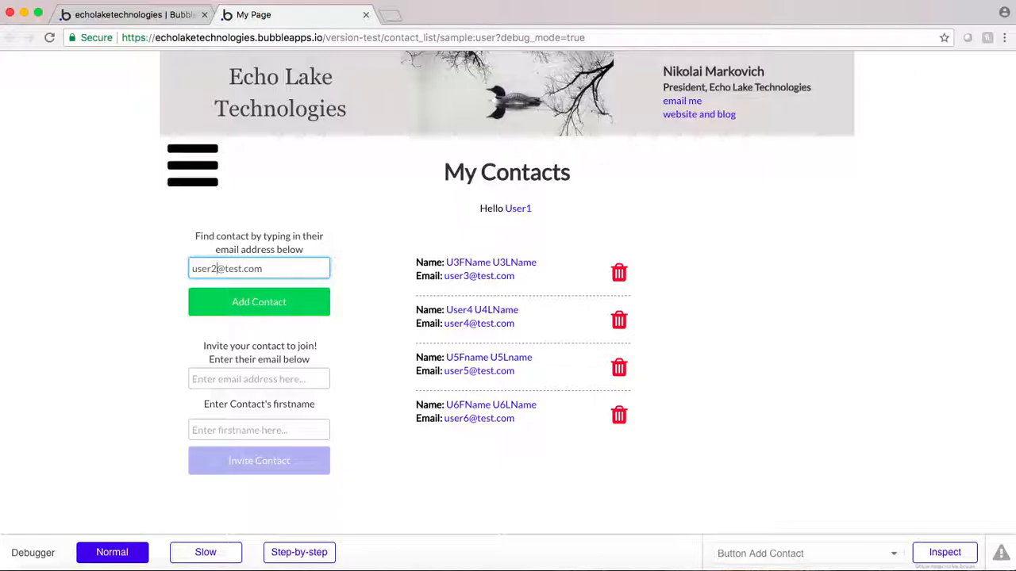
pyautogui.click(237, 307)
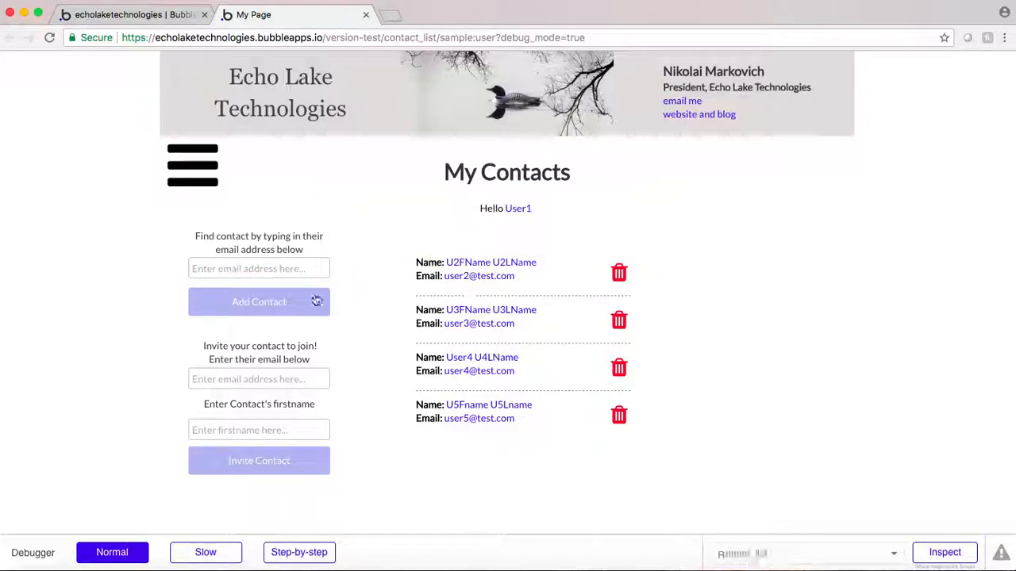
# Enter the email of the first contact already listed in the search field and try to add it again
pyautogui.click(242, 269)
pyautogui.write('usr')
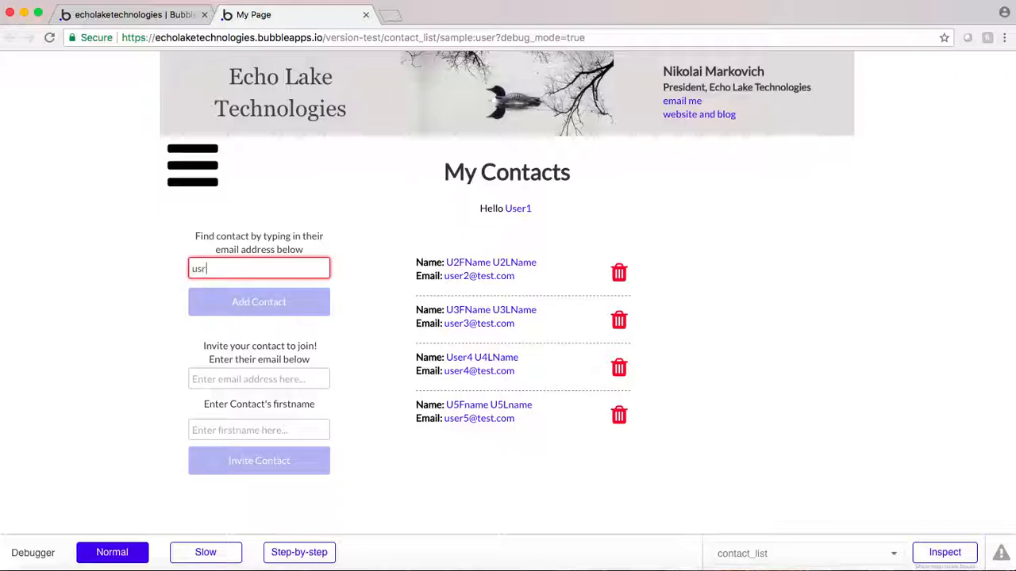
pyautogui.write('2@te')
pyautogui.write('@')
pyautogui.click(252, 301)
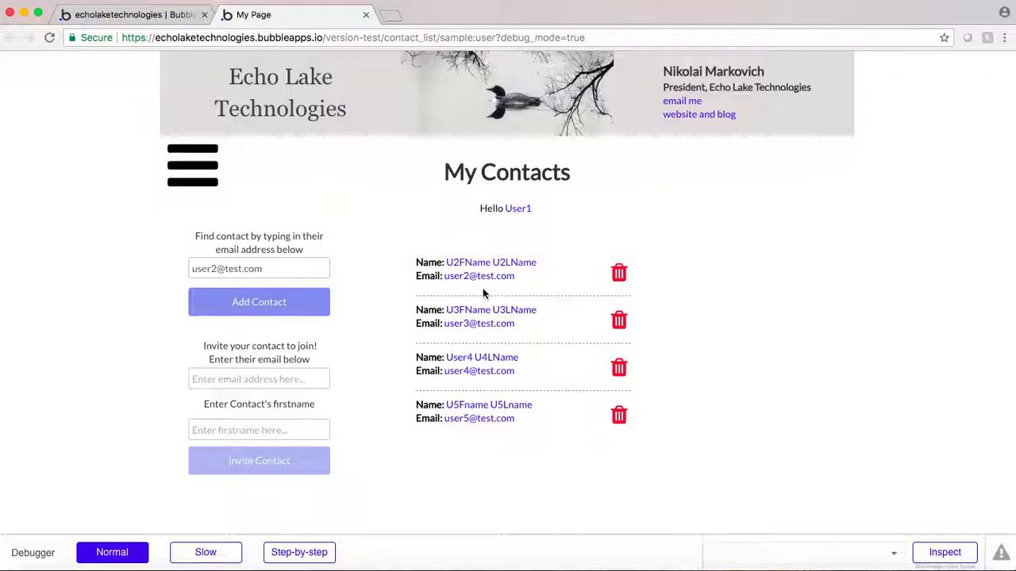
# Remove the digit 2 from the search email and try to add this unregistered address
pyautogui.scroll(-1, 238, 349)
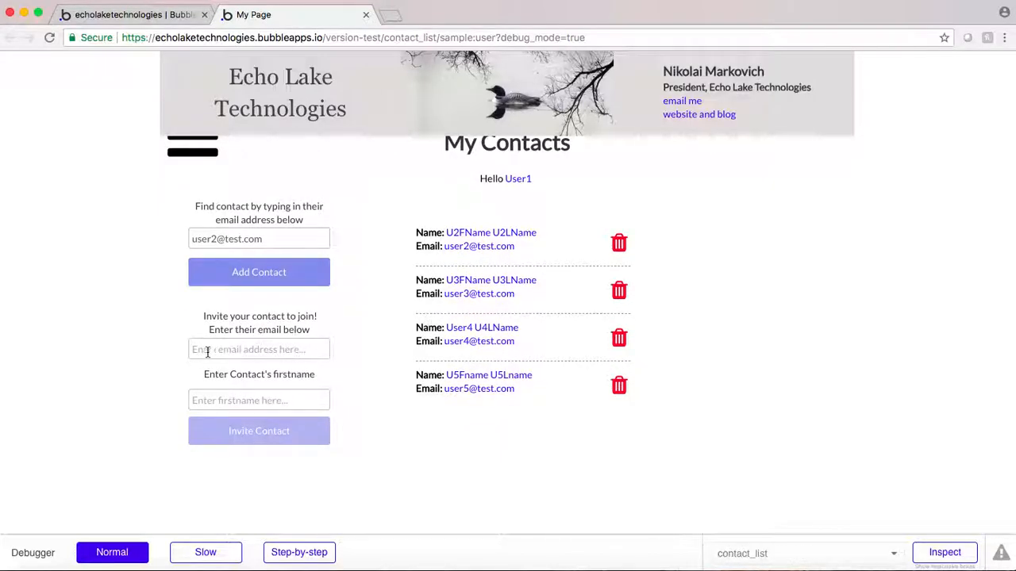
pyautogui.click(219, 239)
pyautogui.press('BackSpace')
pyautogui.press('Return')
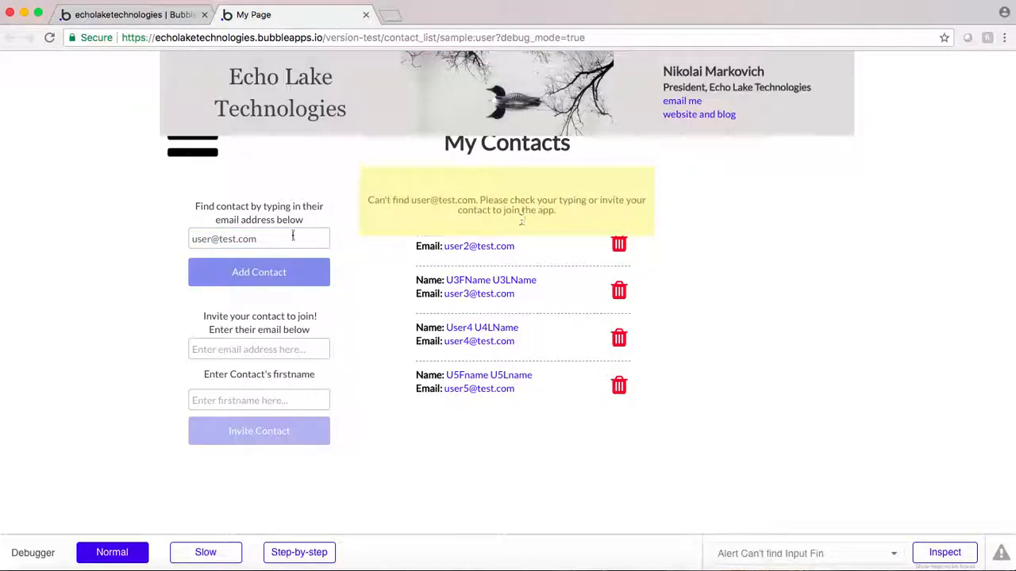
# Enter the new contact's email in the invitation form and try to send the invitation without a first name
pyautogui.click(215, 351)
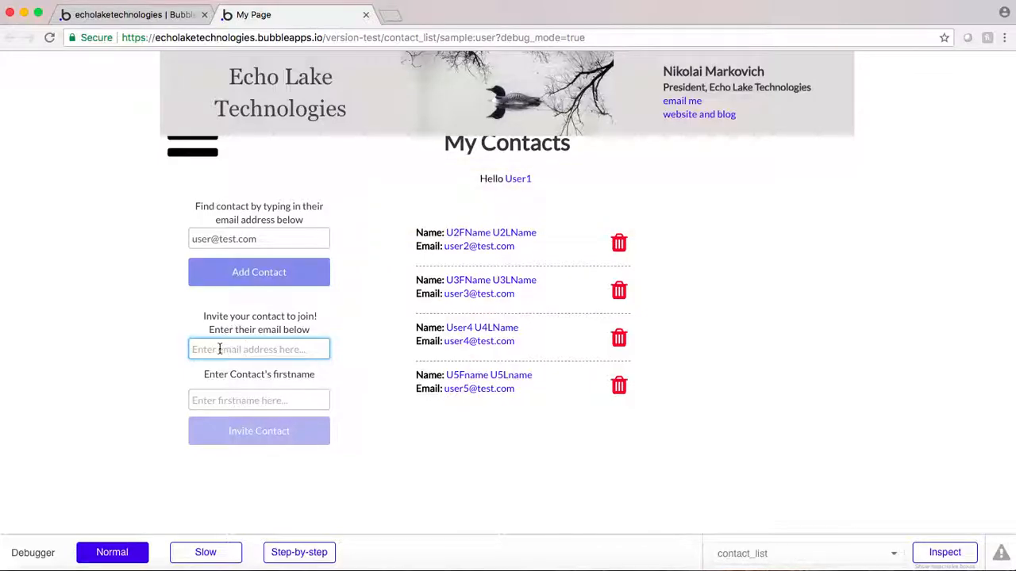
pyautogui.write('usr')
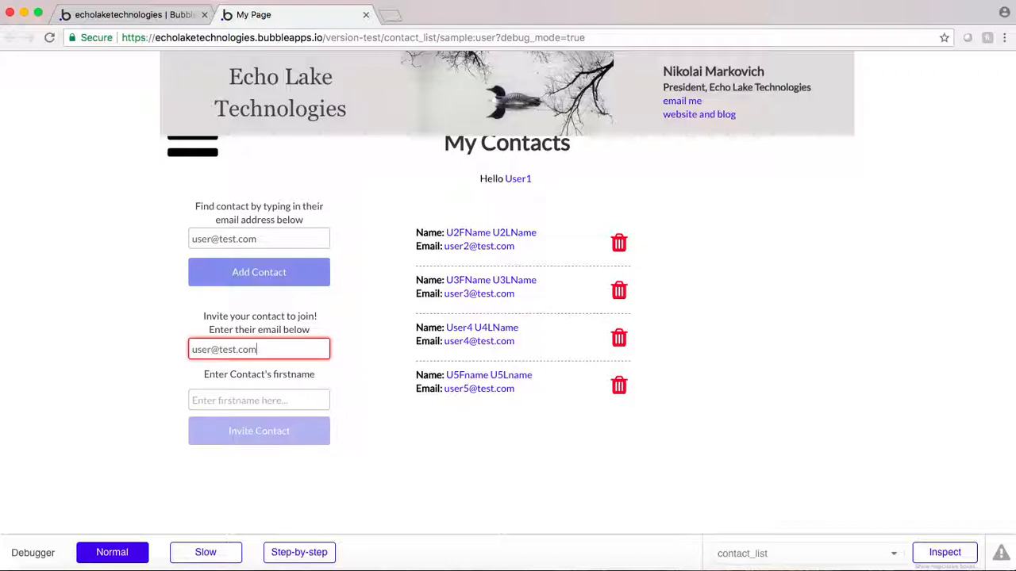
pyautogui.click(221, 400)
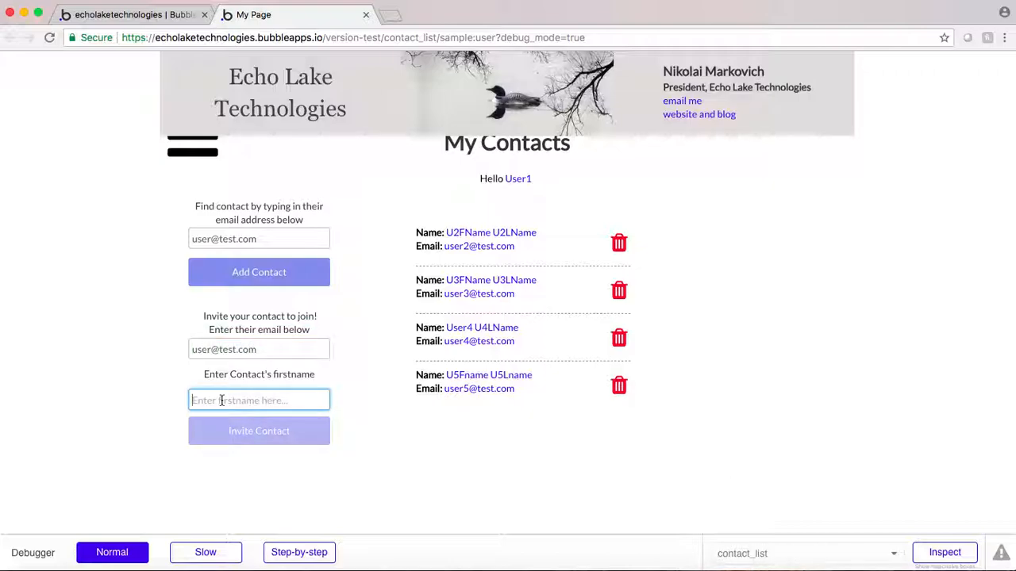
pyautogui.write('Bob')
pyautogui.click(253, 439)
pyautogui.click(230, 424)
pyautogui.click(226, 430)
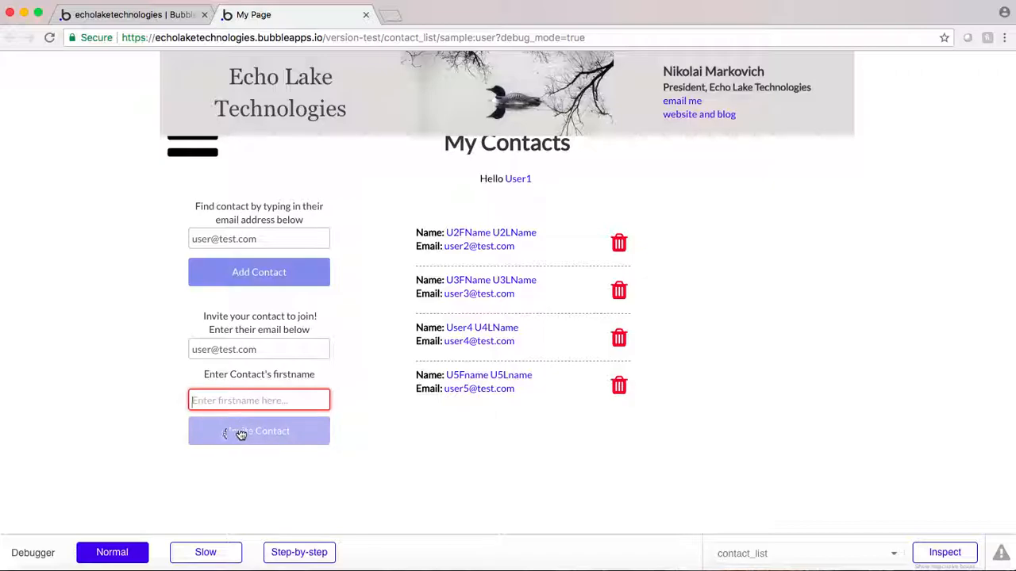
# Fill in the contact's first name and send the invitation
pyautogui.click(215, 399)
pyautogui.write('Bob')
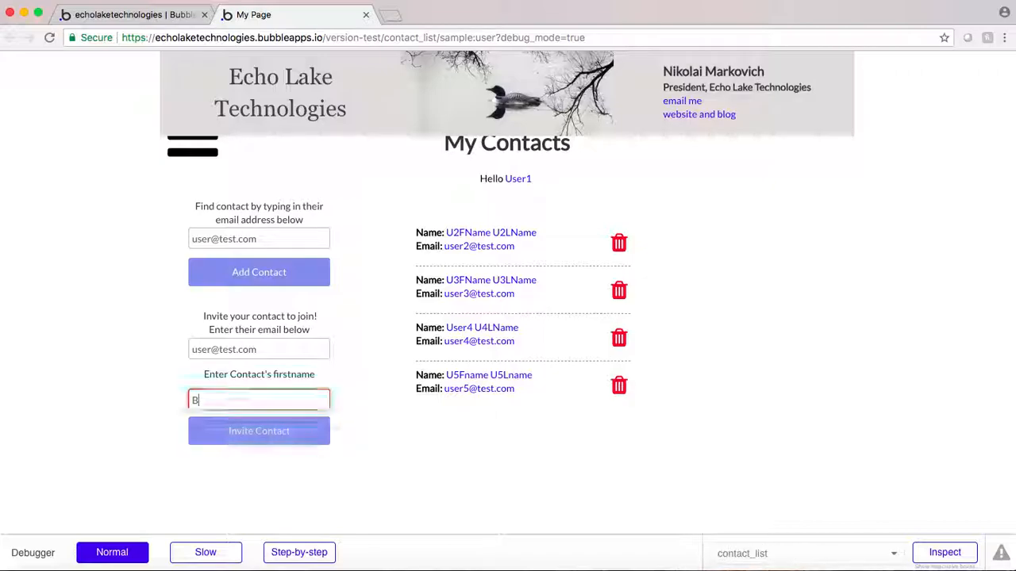
pyautogui.click(242, 432)
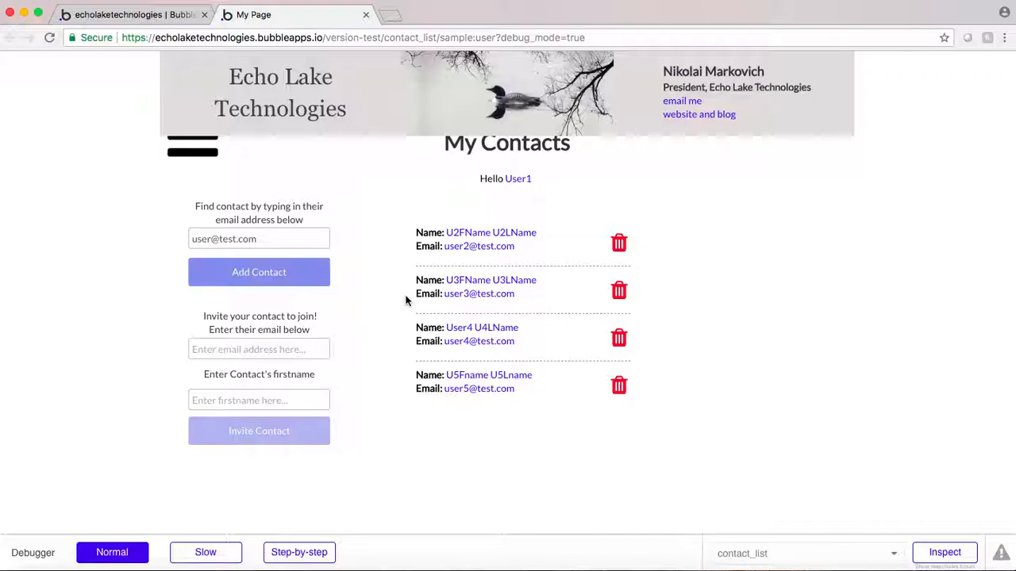
pyautogui.scroll(1, 405, 300)
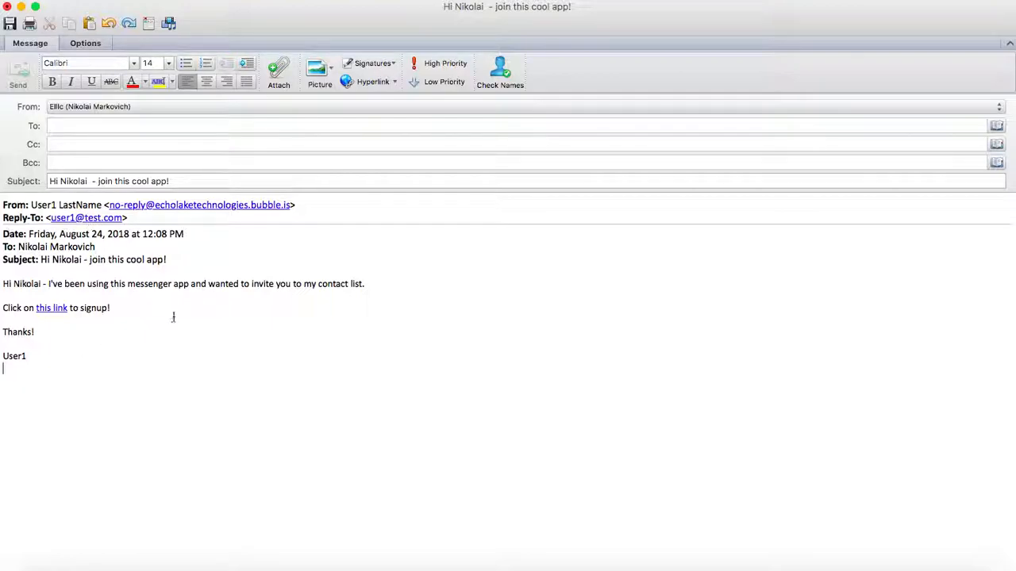
# In the received invitation email, highlight the recipient's name in the greeting and copy the signup link
pyautogui.doubleClick(29, 282)
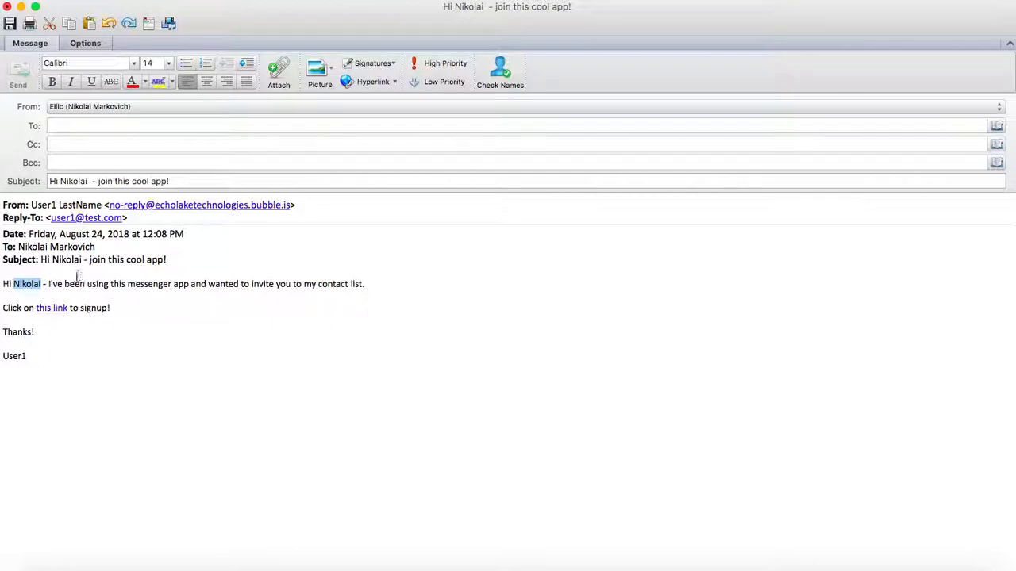
pyautogui.rightClick(49, 314)
pyautogui.click(72, 315)
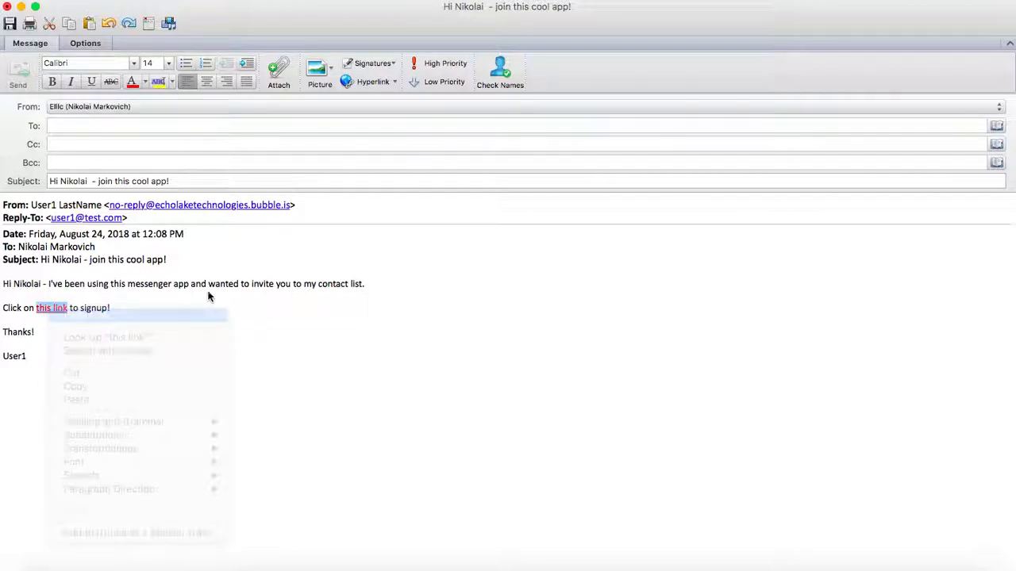
pyautogui.click(297, 302)
# Return to the browser, open the copied signup link in a new tab and go to the site's Contacts page
pyautogui.hotkey('ctrl', 'Left')
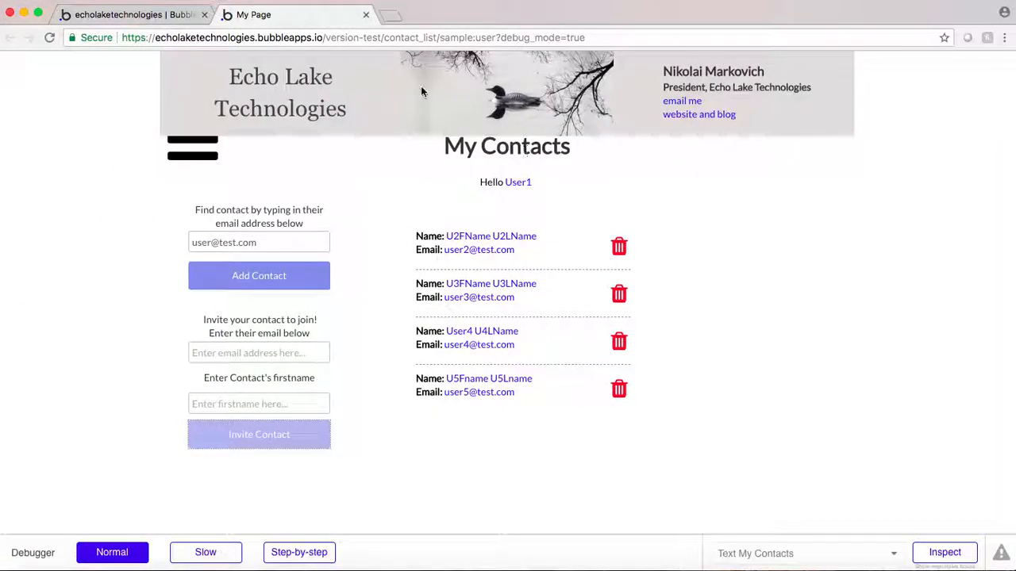
pyautogui.click(394, 17)
pyautogui.rightClick(362, 37)
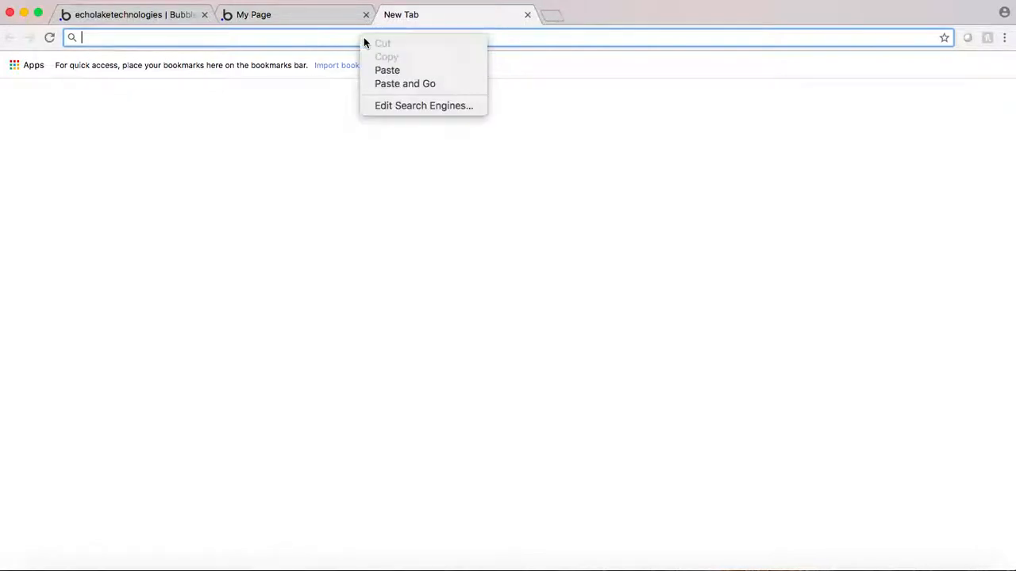
pyautogui.click(389, 71)
pyautogui.click(391, 83)
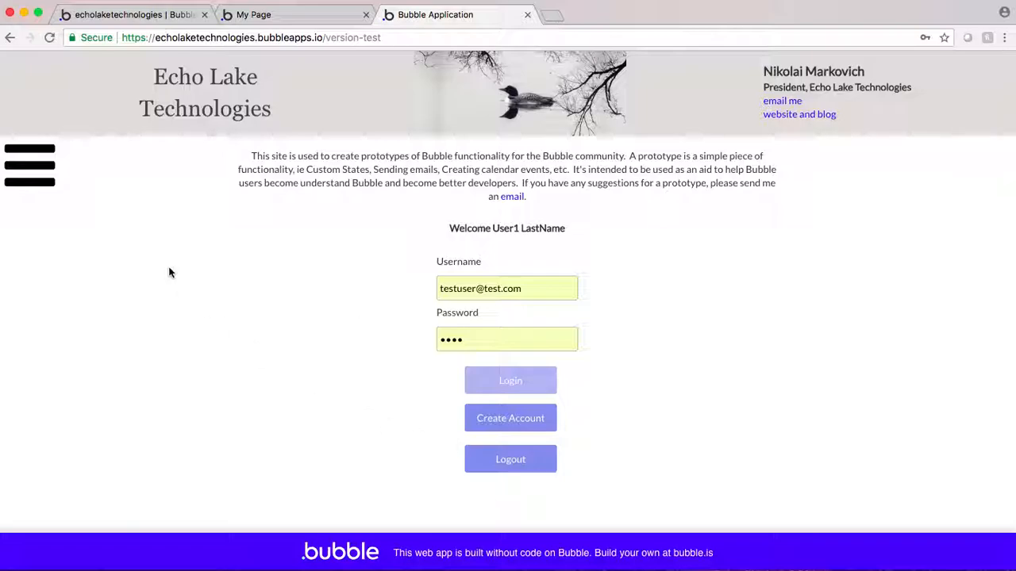
pyautogui.click(25, 163)
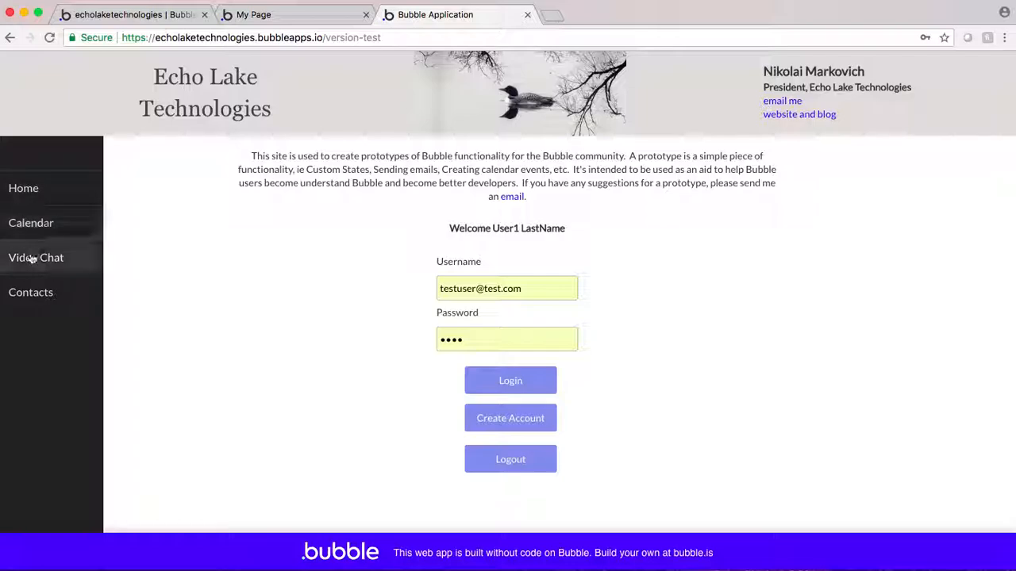
pyautogui.click(30, 293)
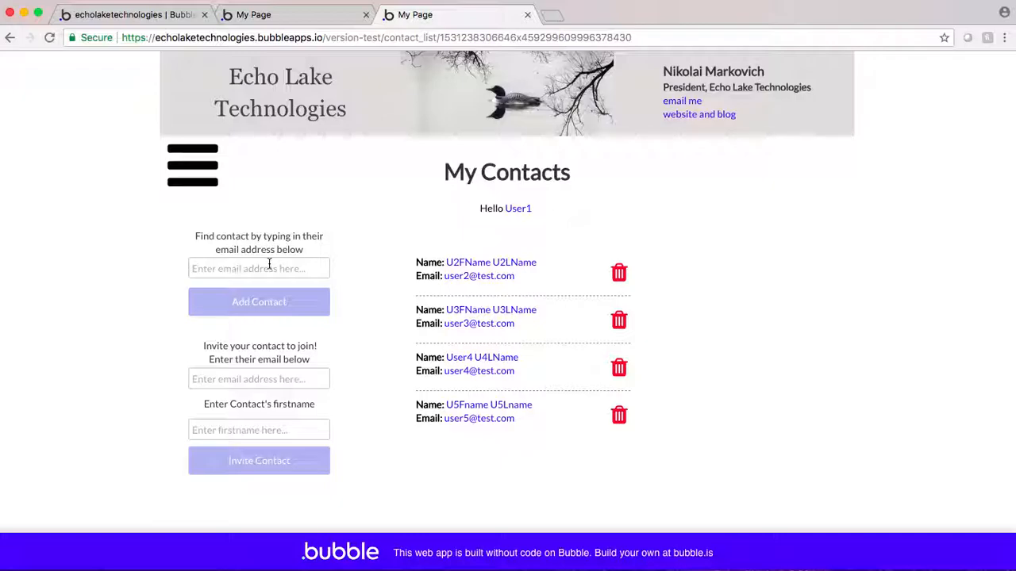
# Look through the contact list and view the invitation email once more before returning to the Contacts page
pyautogui.scroll(-2, 510, 365)
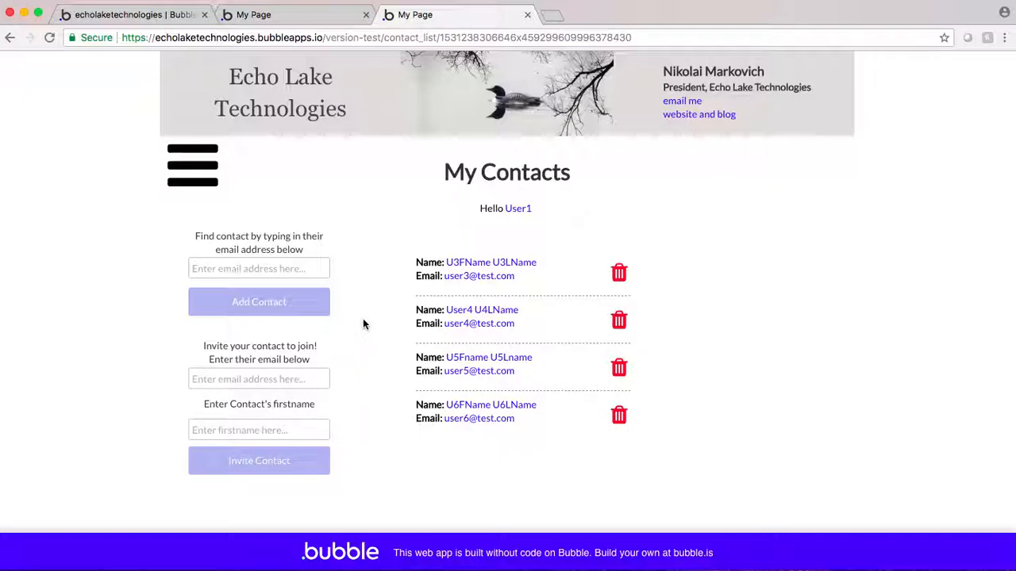
pyautogui.hotkey('ctrl', 'Right')
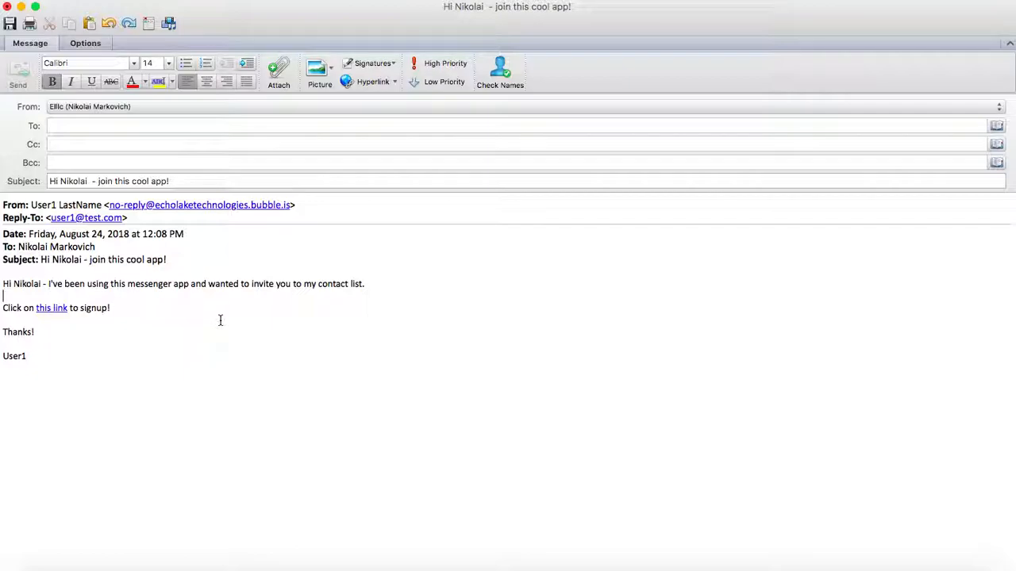
pyautogui.hotkey('ctrl', 'Left')
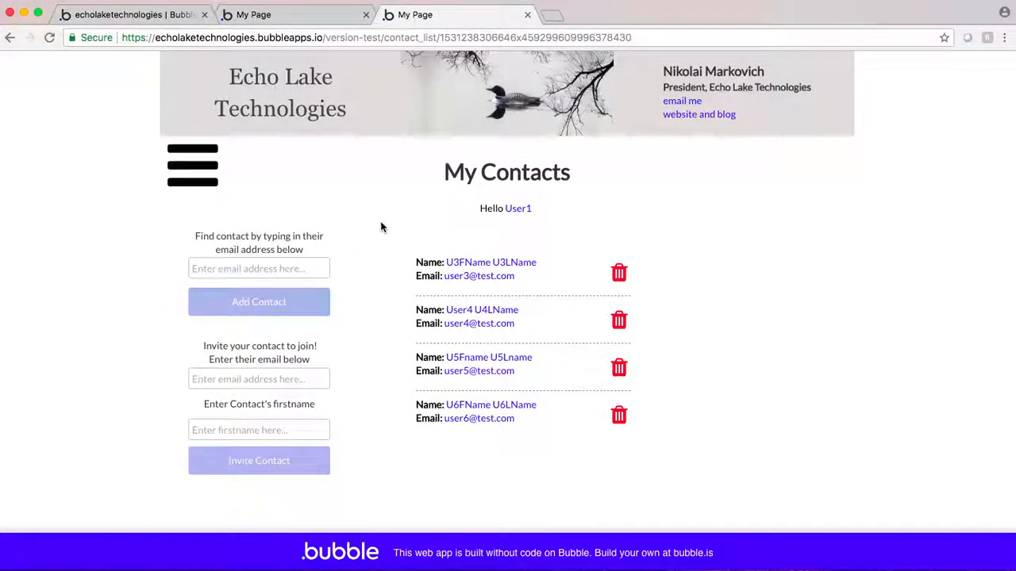